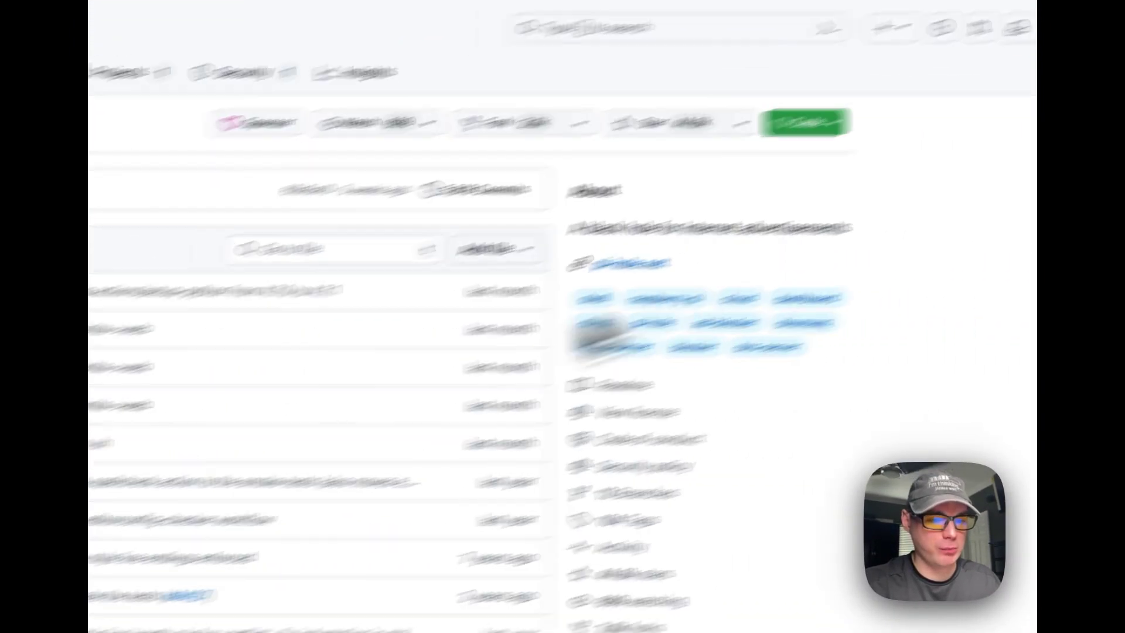
Scroll down through the Pi-hole README on GitHub to read it
scroll(462, 366, "down", 10)
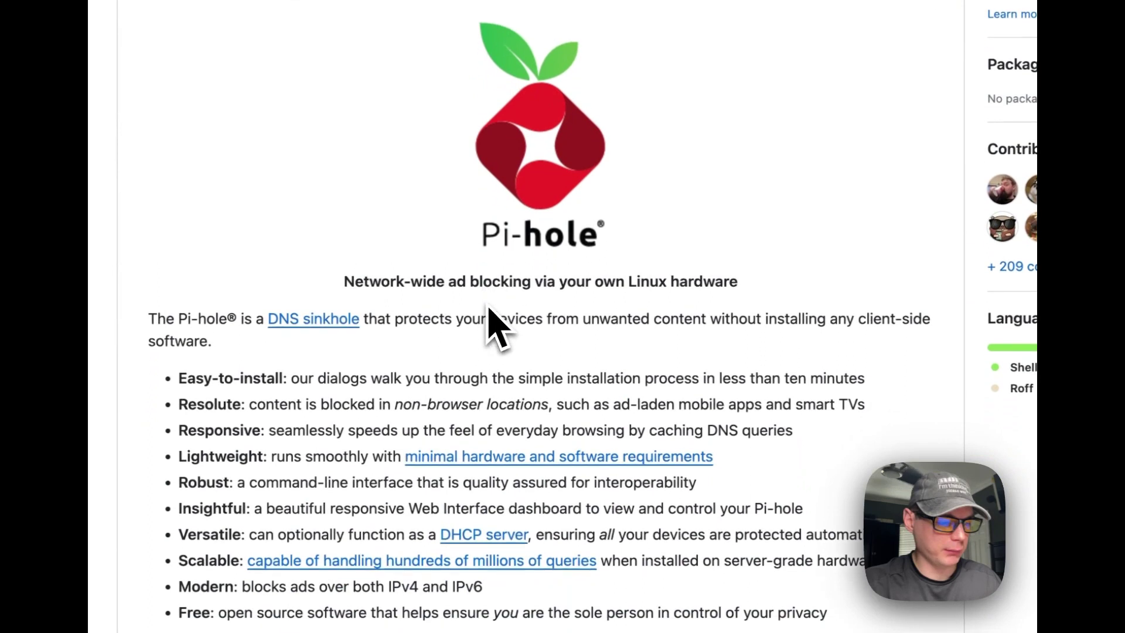
scroll(493, 322, "down", 5)
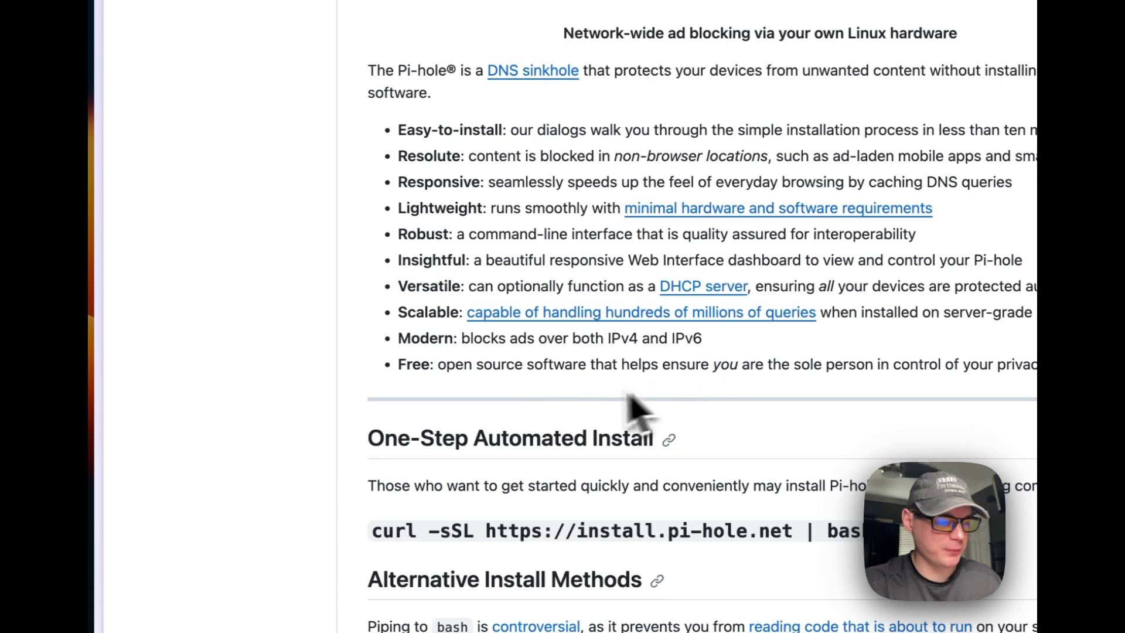
scroll(630, 398, "down", 15)
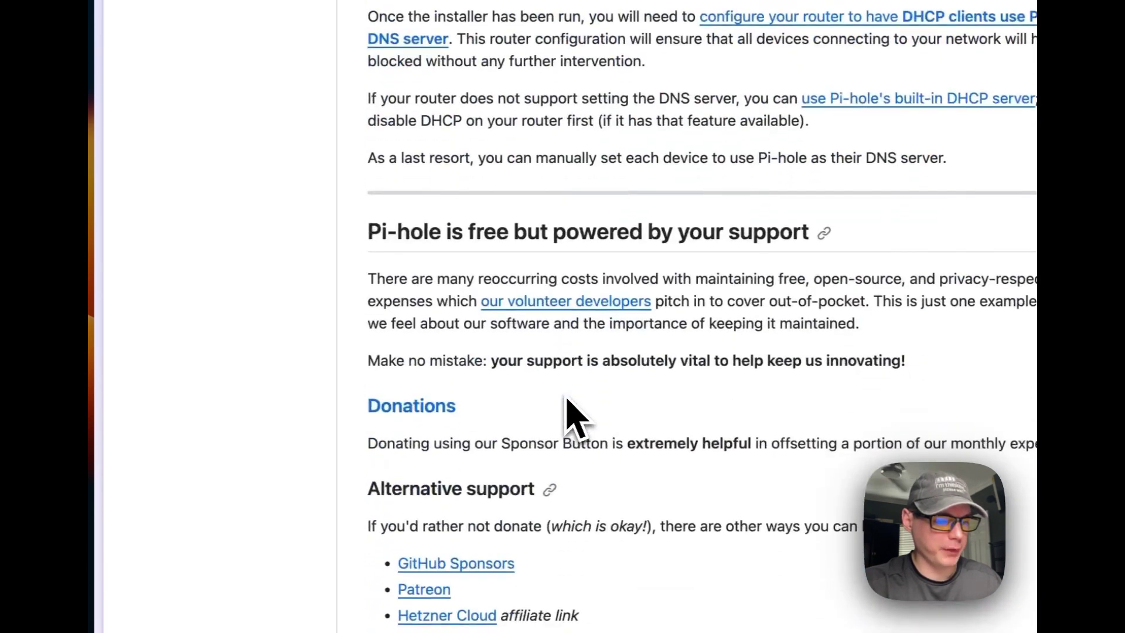
scroll(569, 405, "down", 10)
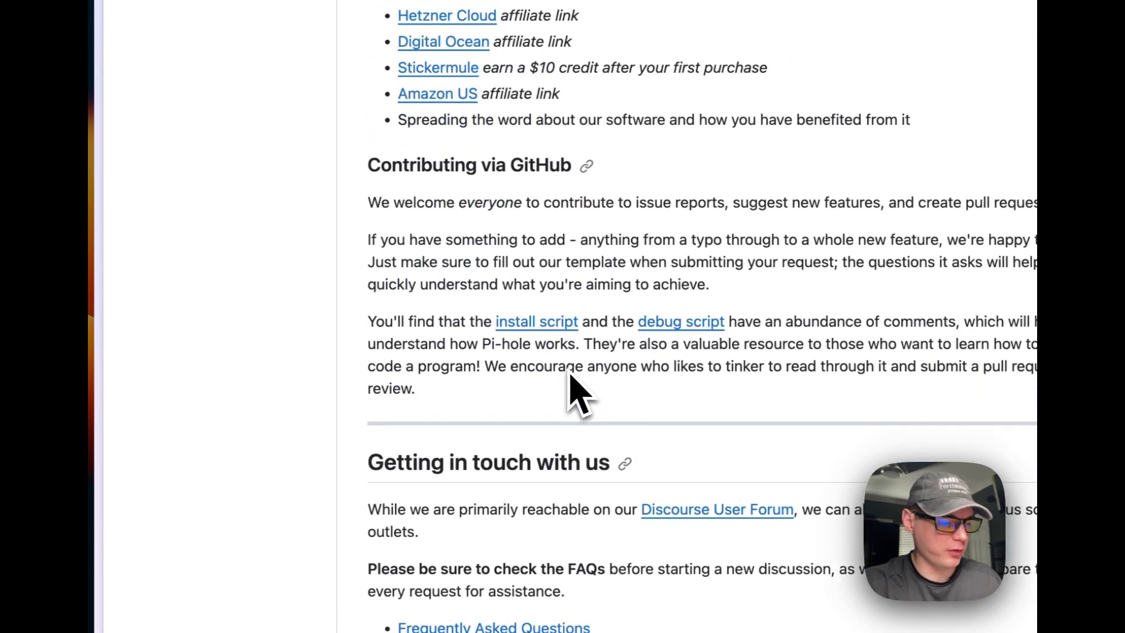
scroll(570, 375, "down", 5)
scroll(527, 374, "up", 20)
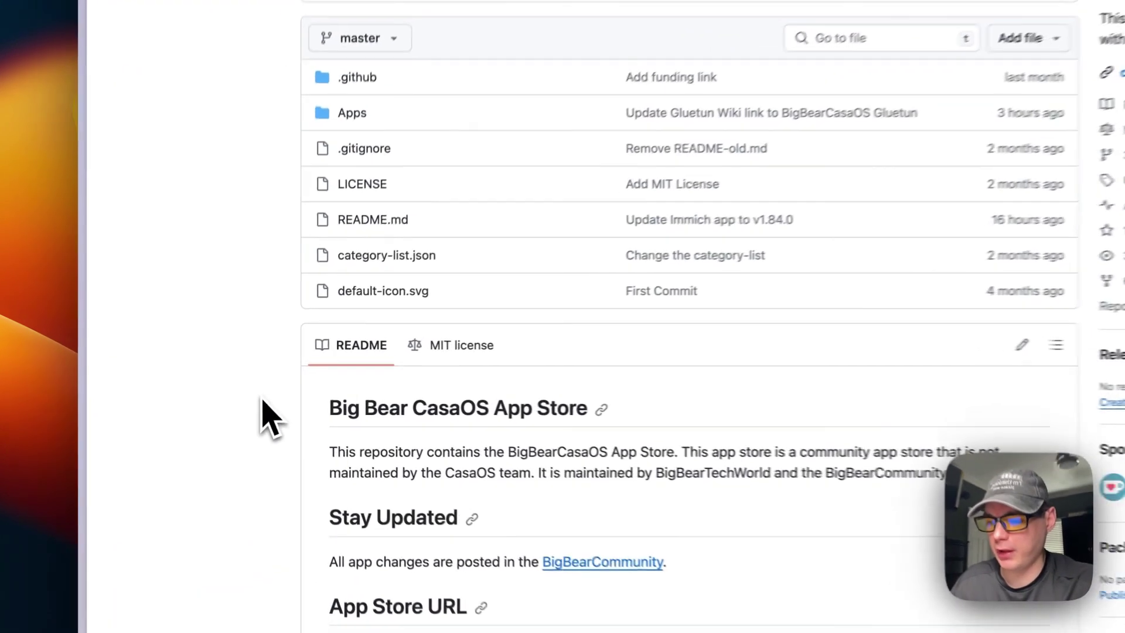
Copy the Big Bear CasaOS App Store URL from the README's code block
scroll(264, 384, "down", 3)
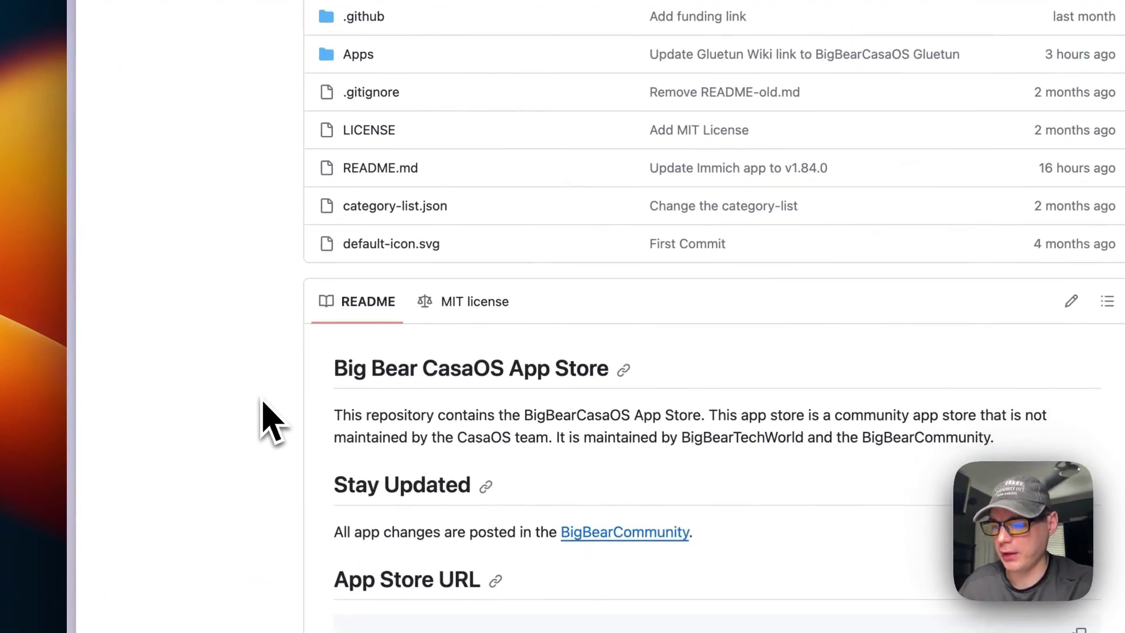
scroll(264, 405, "down", 1)
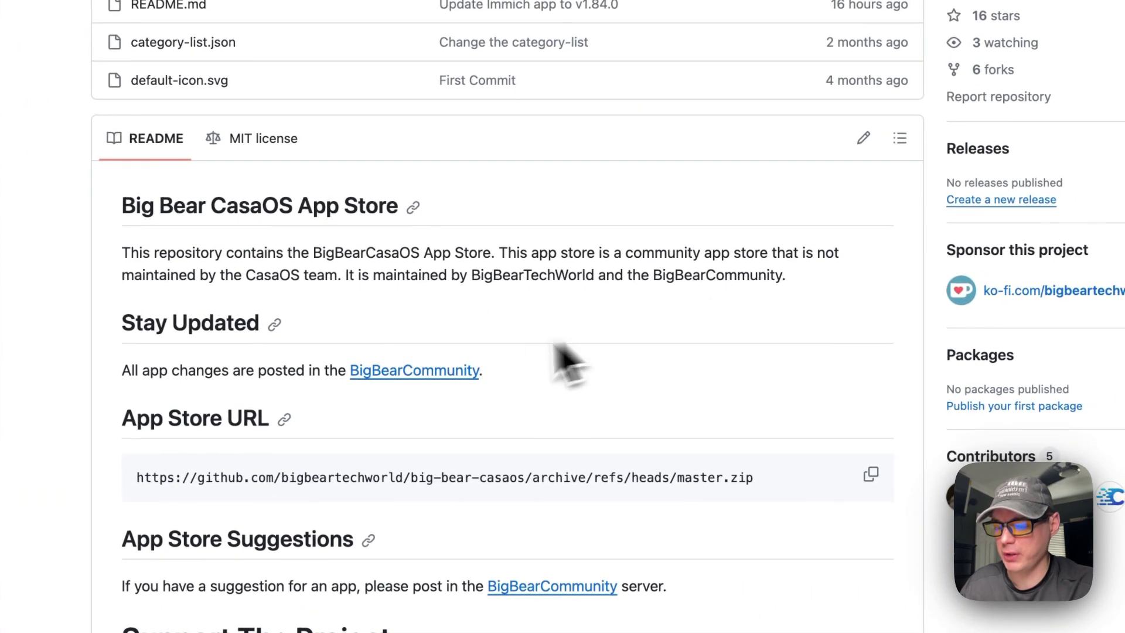
scroll(556, 349, "down", 10)
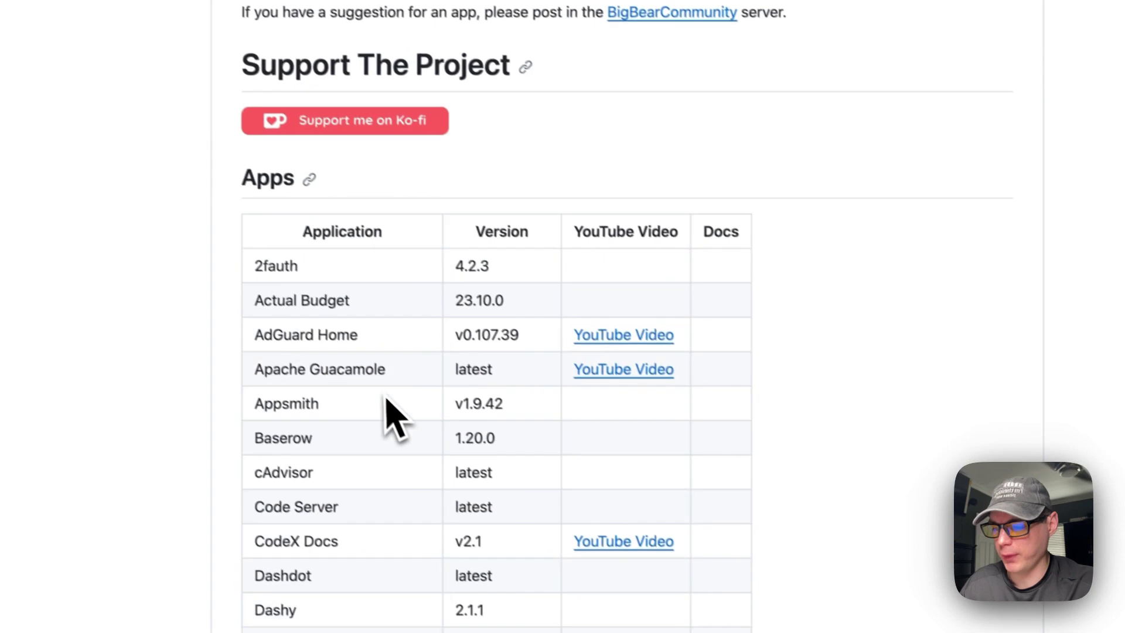
scroll(387, 400, "down", 20)
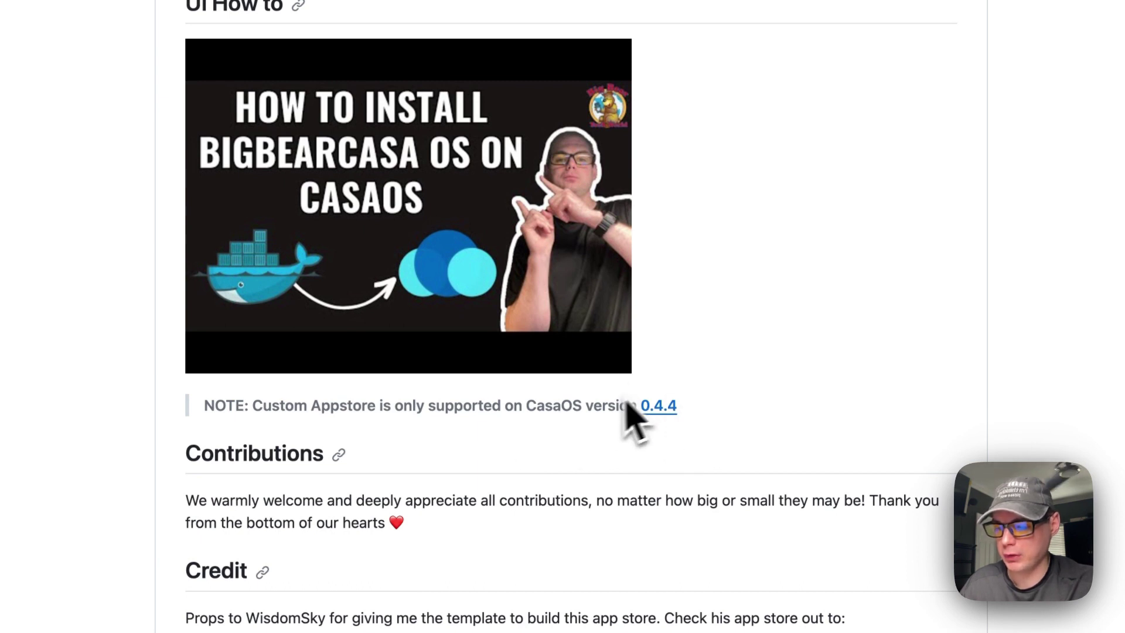
scroll(630, 352, "up", 20)
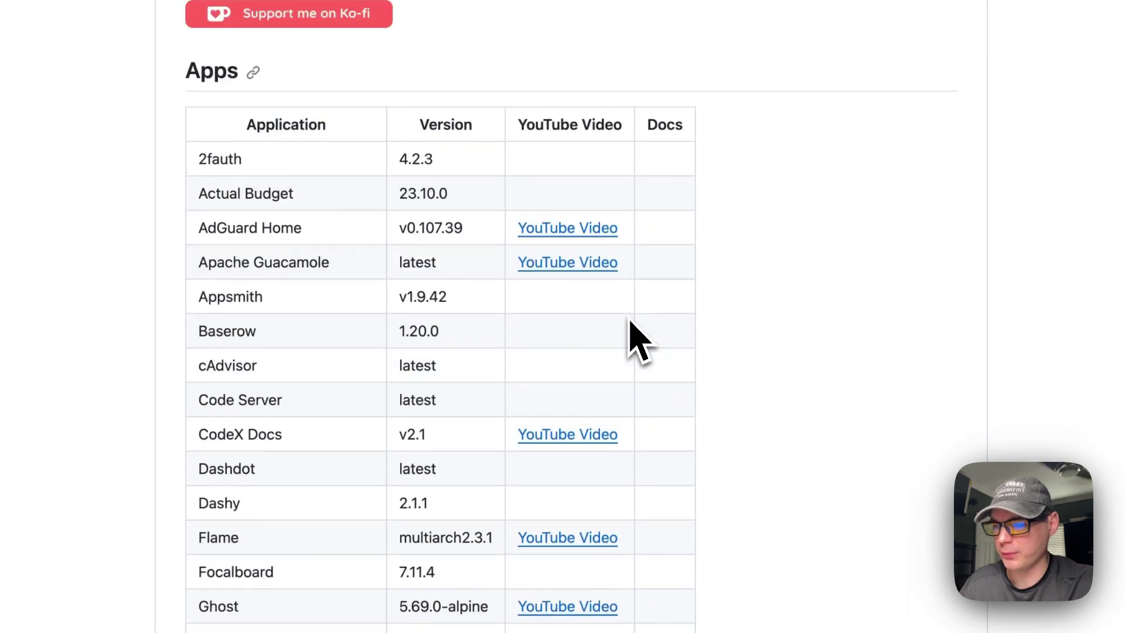
scroll(629, 334, "up", 5)
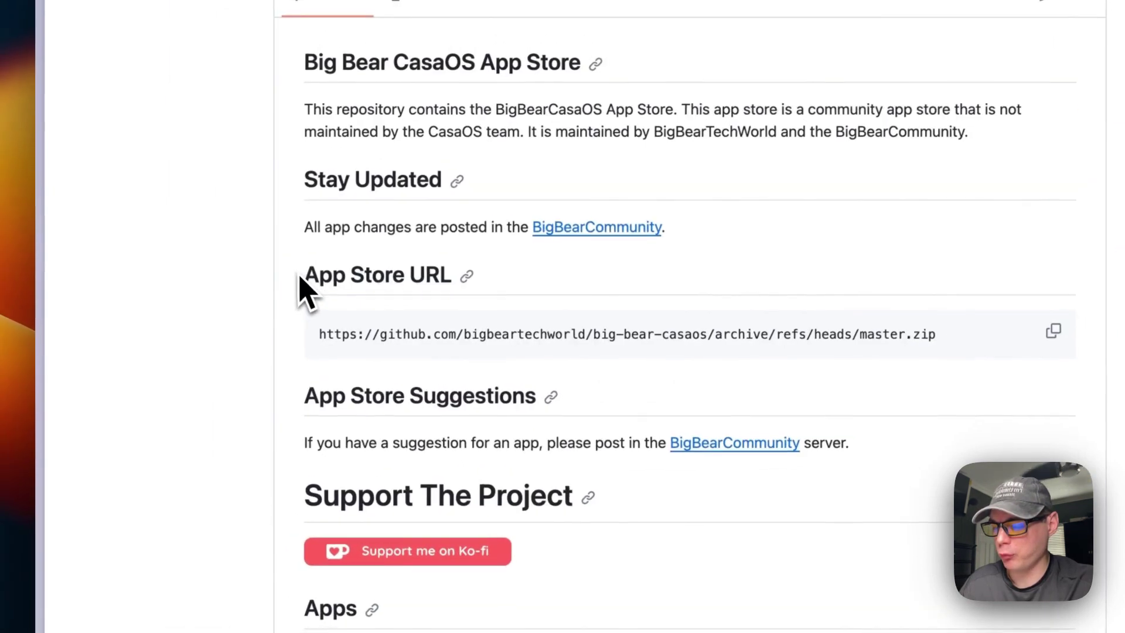
left_click_drag(300, 270, 455, 269)
left_click(1048, 326)
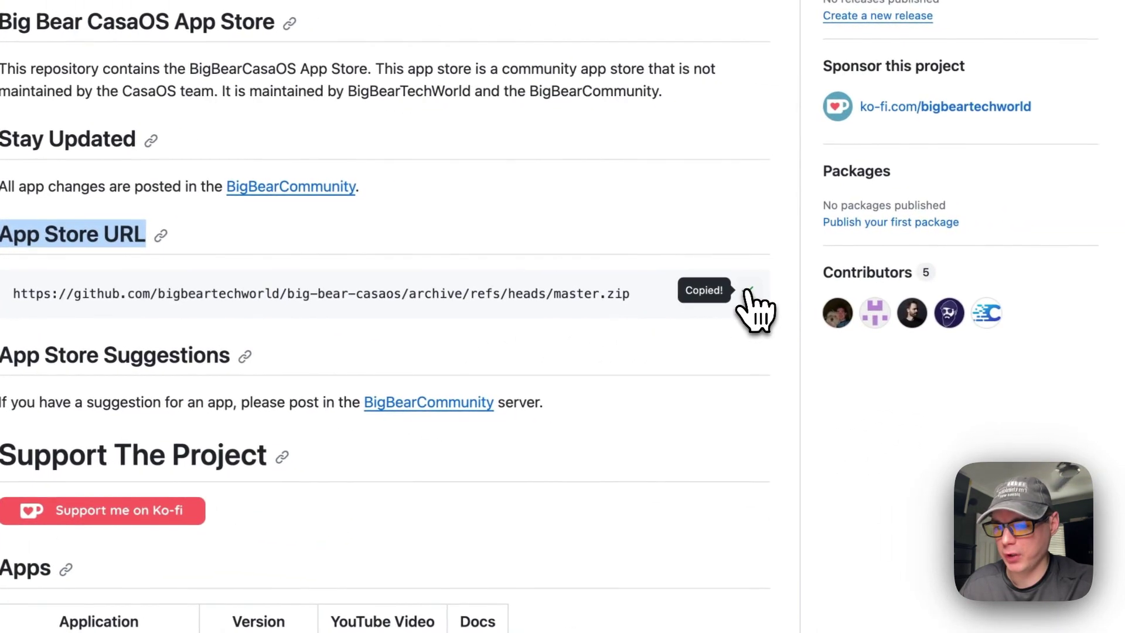
scroll(529, 359, "up", 5)
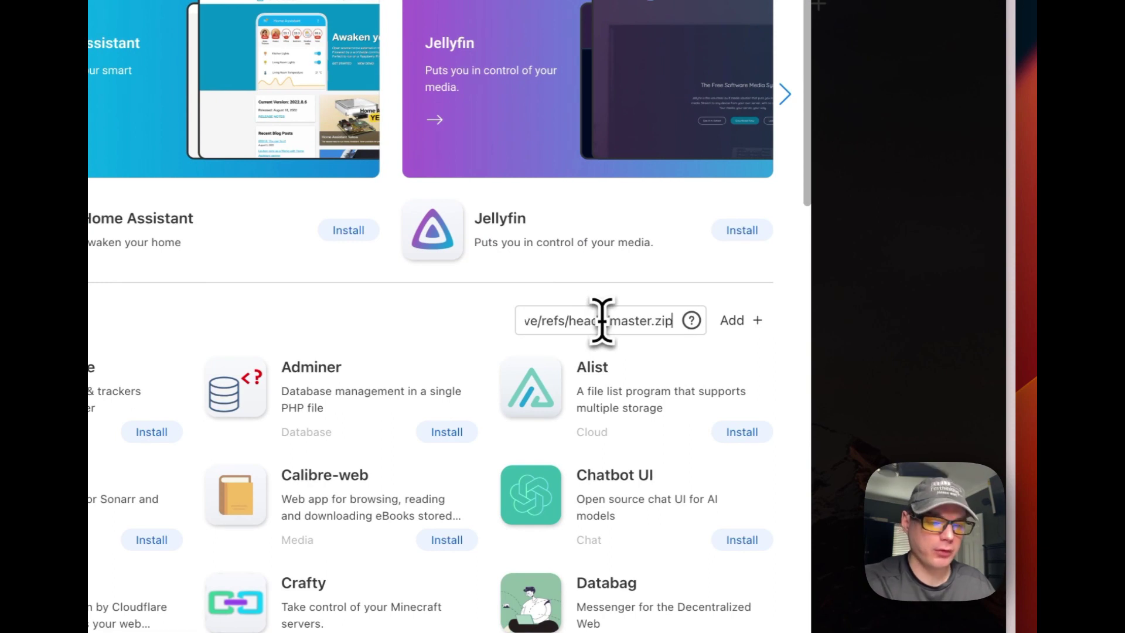
Add the pasted Big Bear App Store URL as a source and search 'pi' to find Pi-hole
key("Left")
key("Left")
key("Left")
key("Left")
key("Left")
key("Left")
key("Left")
key("Left")
key("Left")
key("Left")
key("Left")
key("Left")
key("Left")
key("Left")
key("Left")
key("Left")
key("Left")
key("Left")
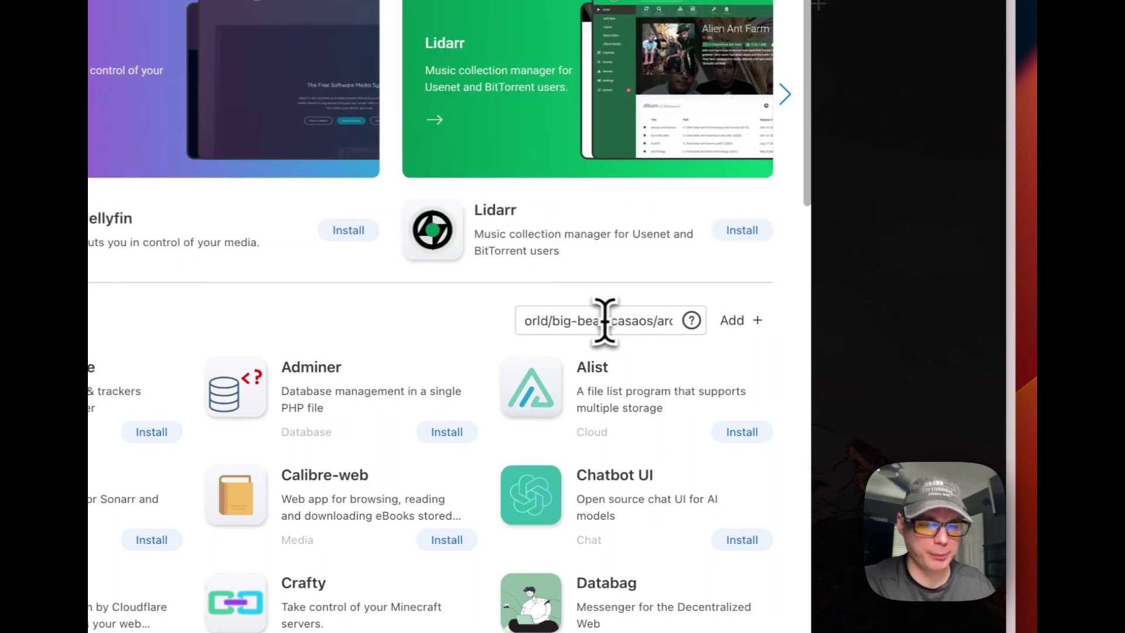
left_click(740, 321)
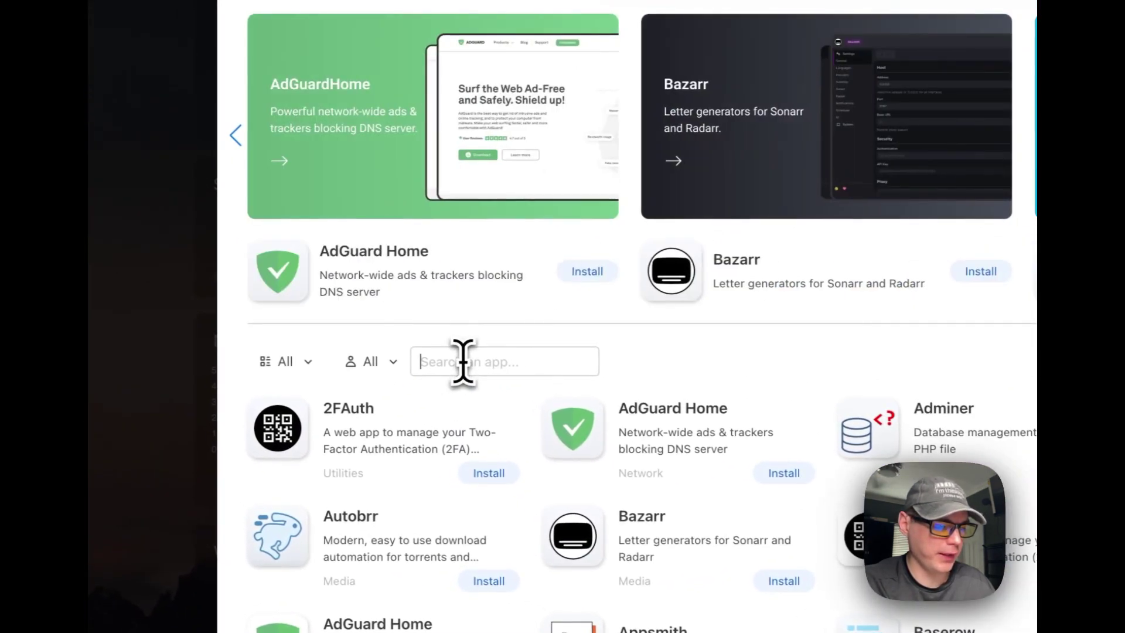
left_click(463, 361)
type("pi")
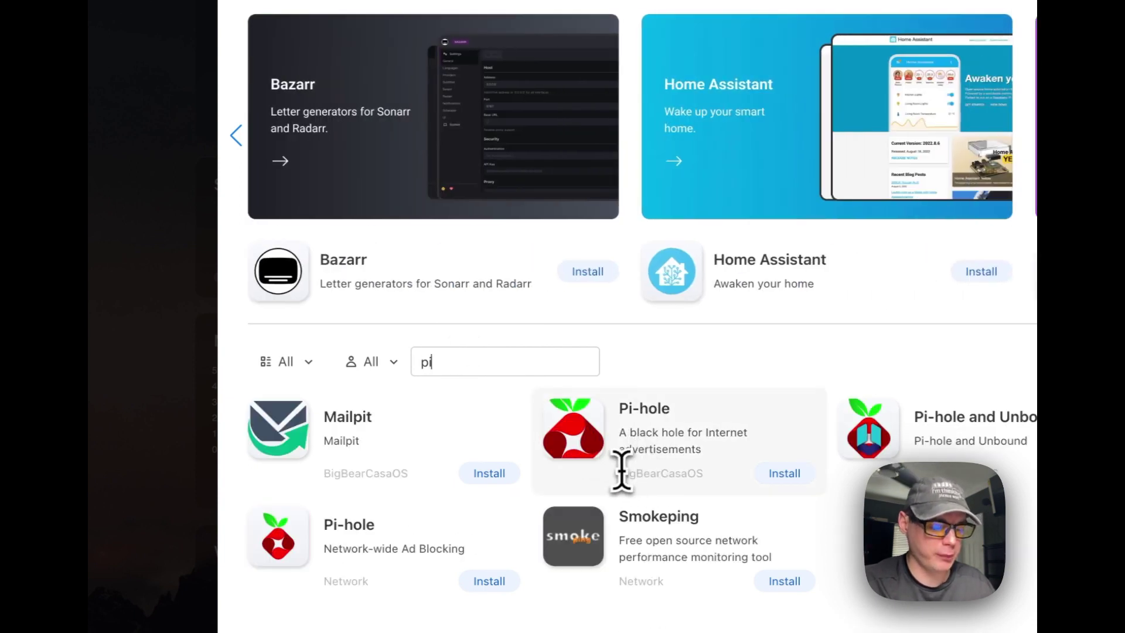
left_click_drag(621, 471, 761, 479)
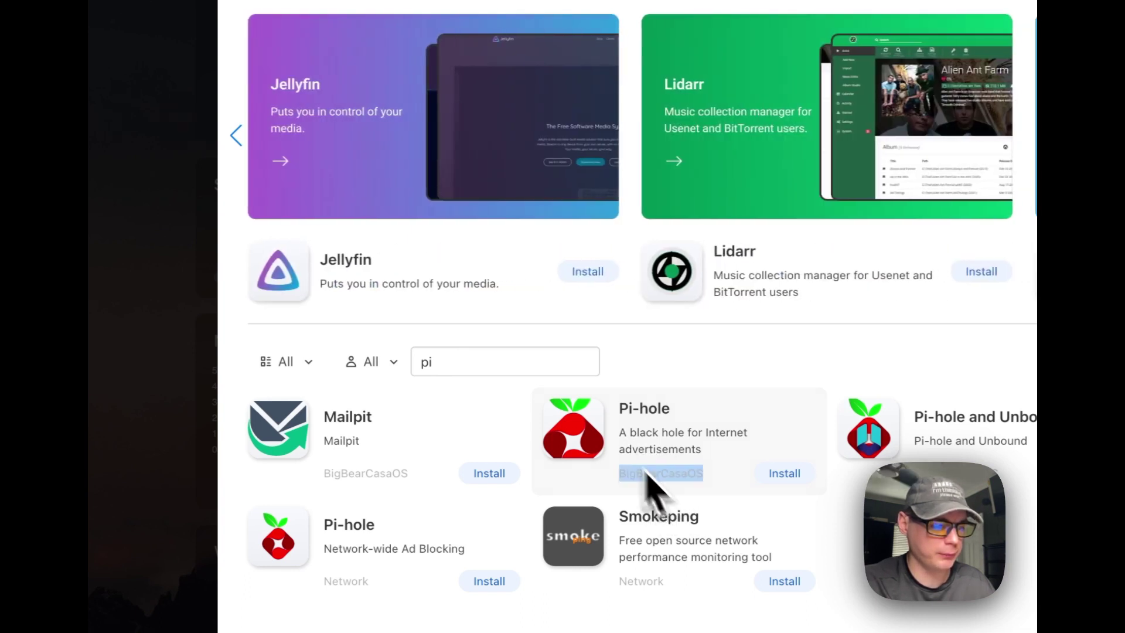
Reopen the App Store and filter the app list to the BigBearCasaOS category
key("Escape")
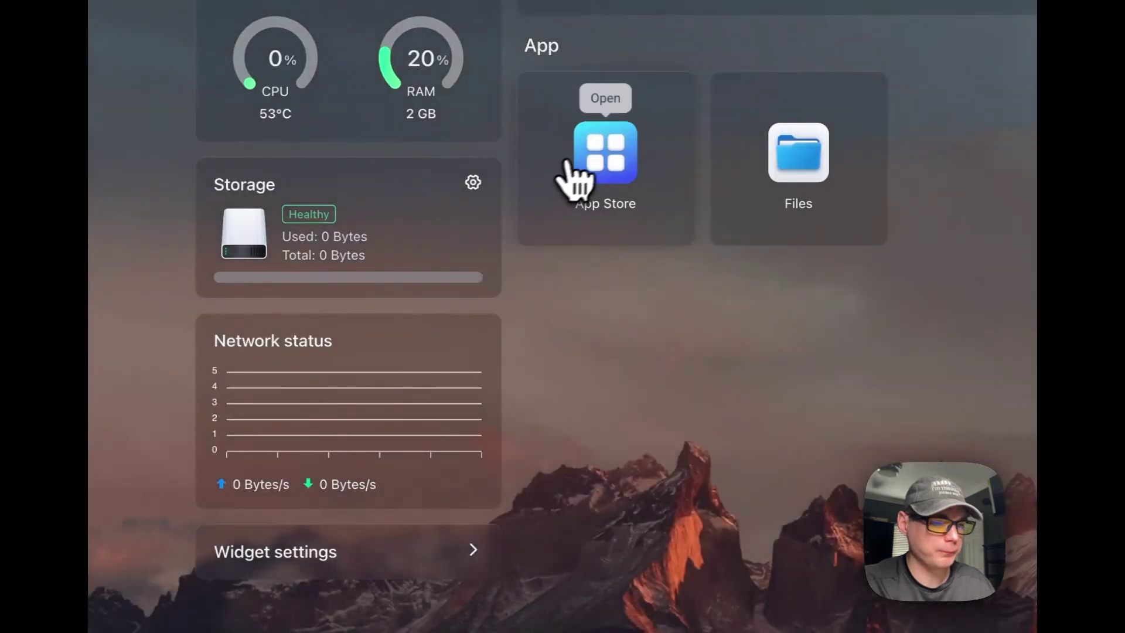
left_click(573, 181)
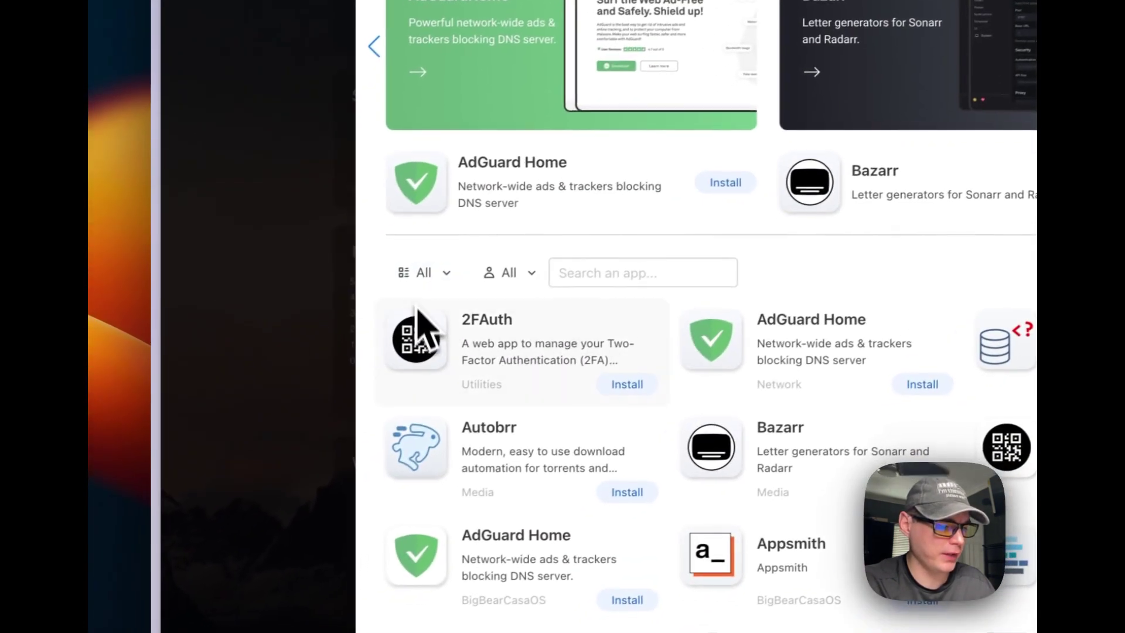
left_click(424, 267)
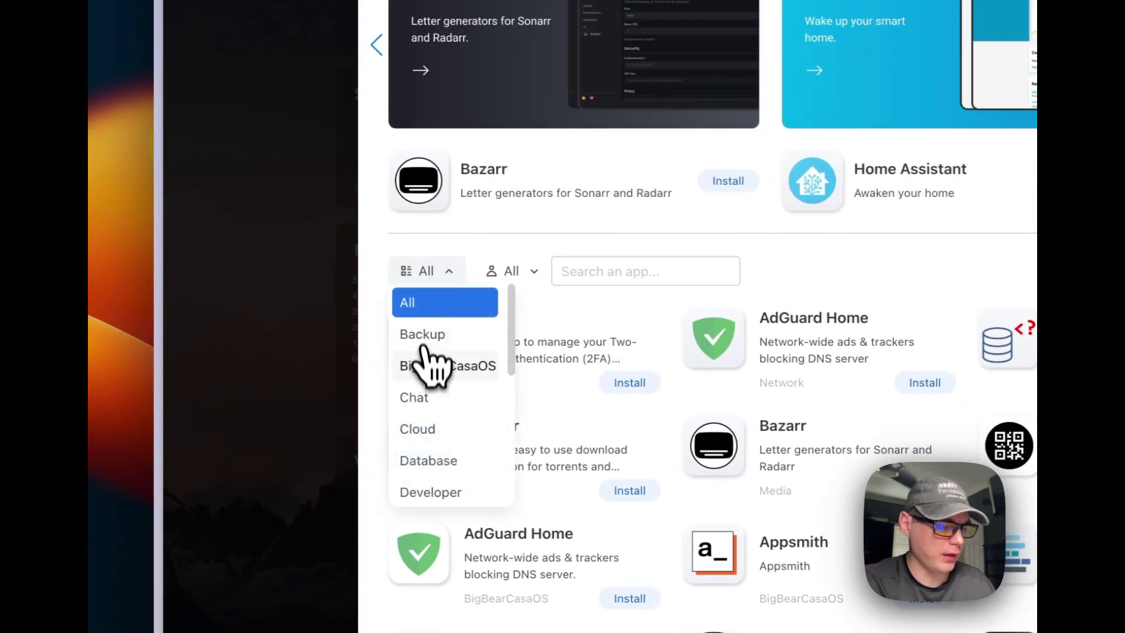
left_click(450, 372)
scroll(685, 389, "down", 12)
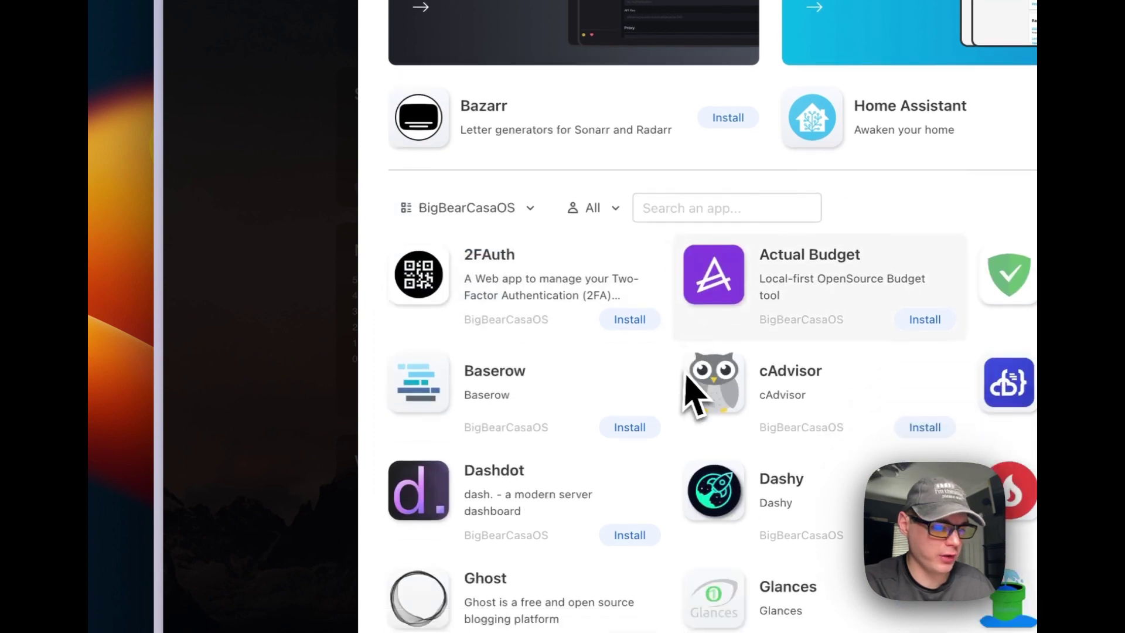
scroll(700, 400, "down", 3)
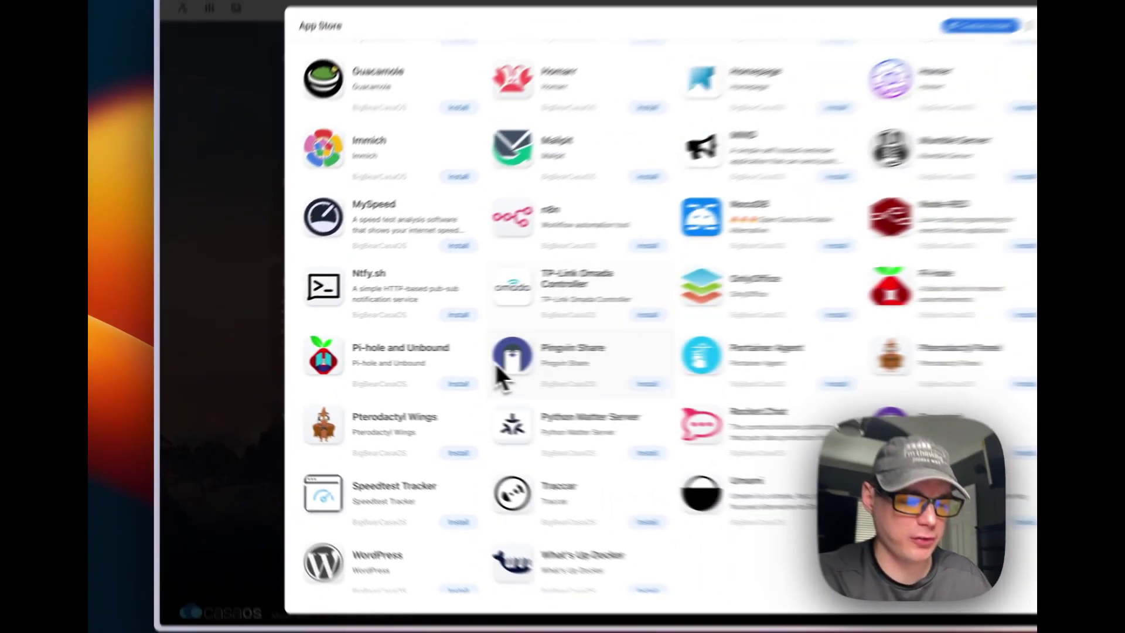
scroll(686, 399, "up", 10)
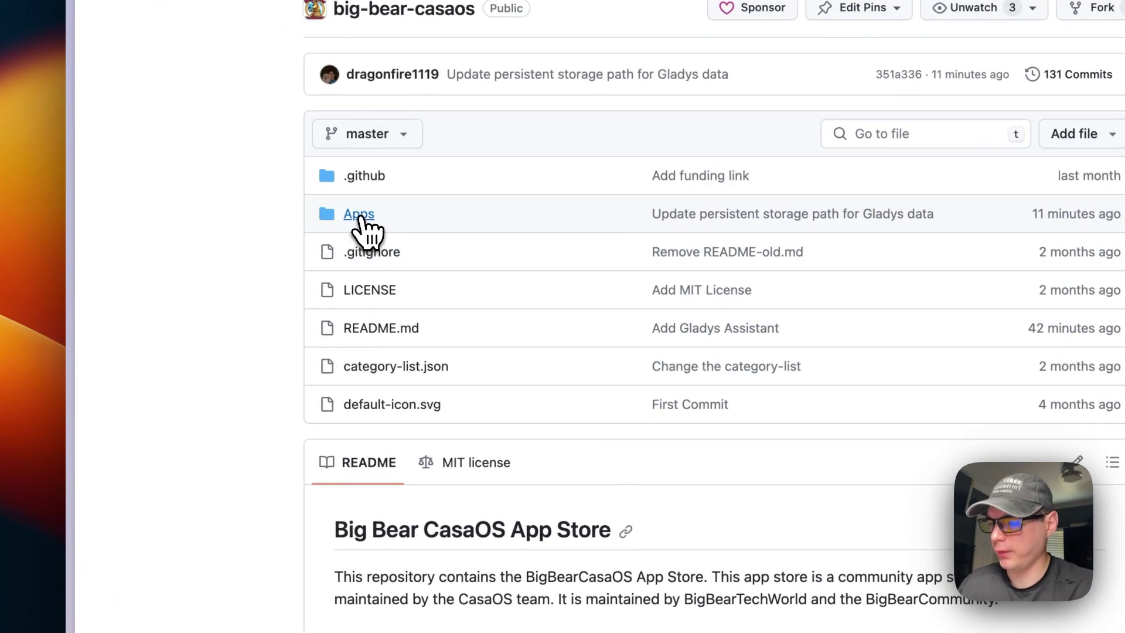
Open Apps > pihole > docker-compose.yml in the big-bear-casaos repository
left_click(359, 217)
scroll(504, 319, "down", 8)
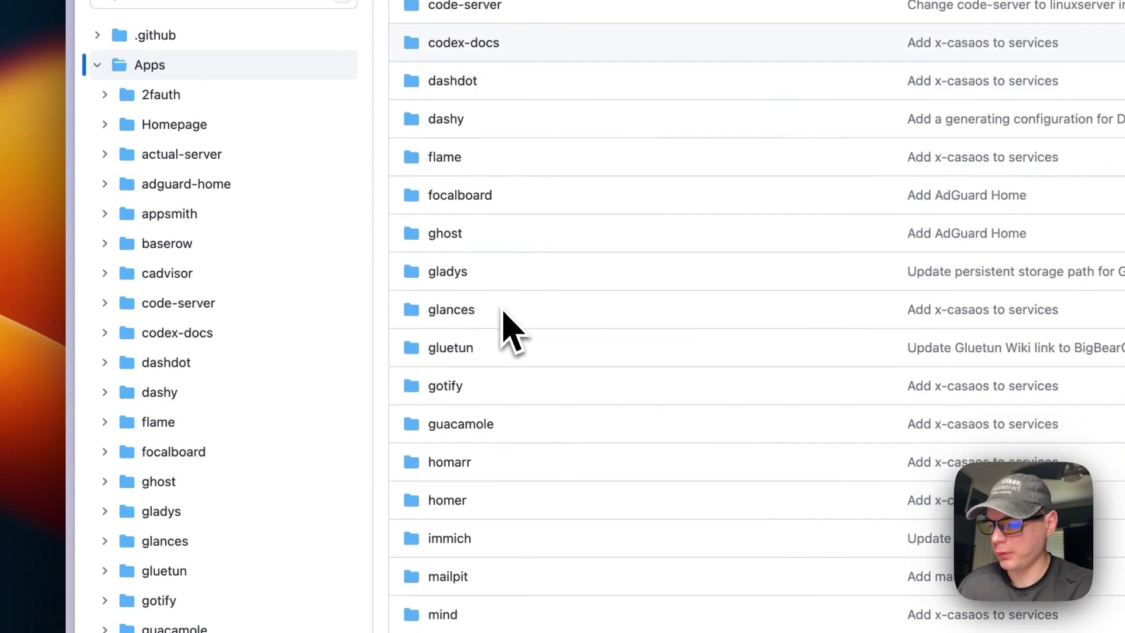
scroll(504, 322, "down", 7)
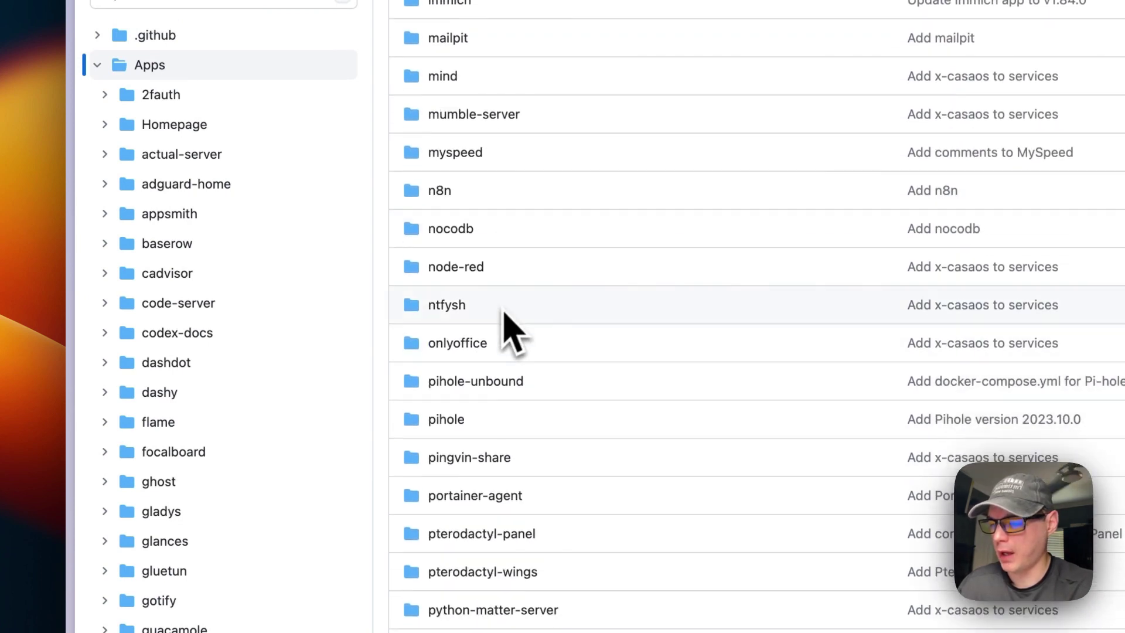
left_click(446, 420)
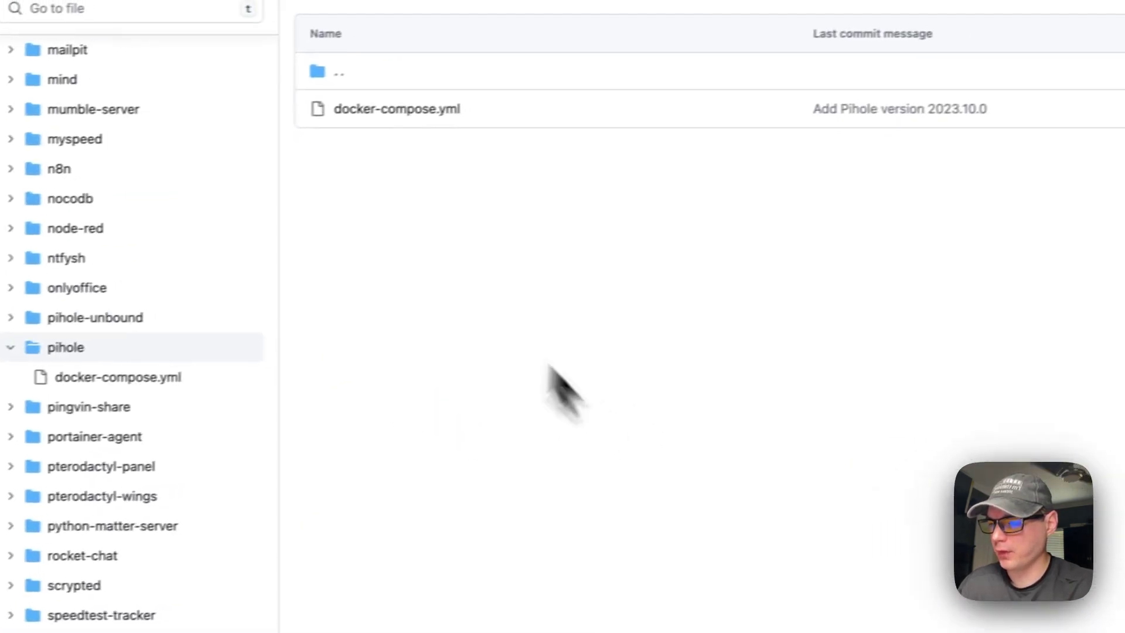
left_click(474, 225)
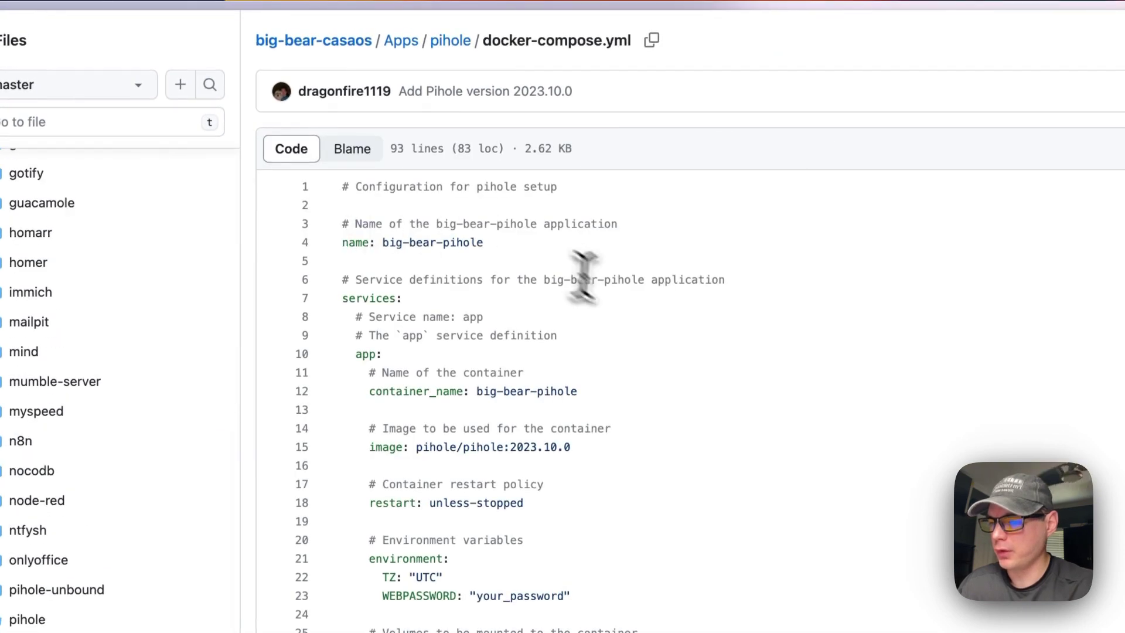
Highlight the name: big-bear-pihole, services and container_name lines
left_click_drag(343, 242, 627, 243)
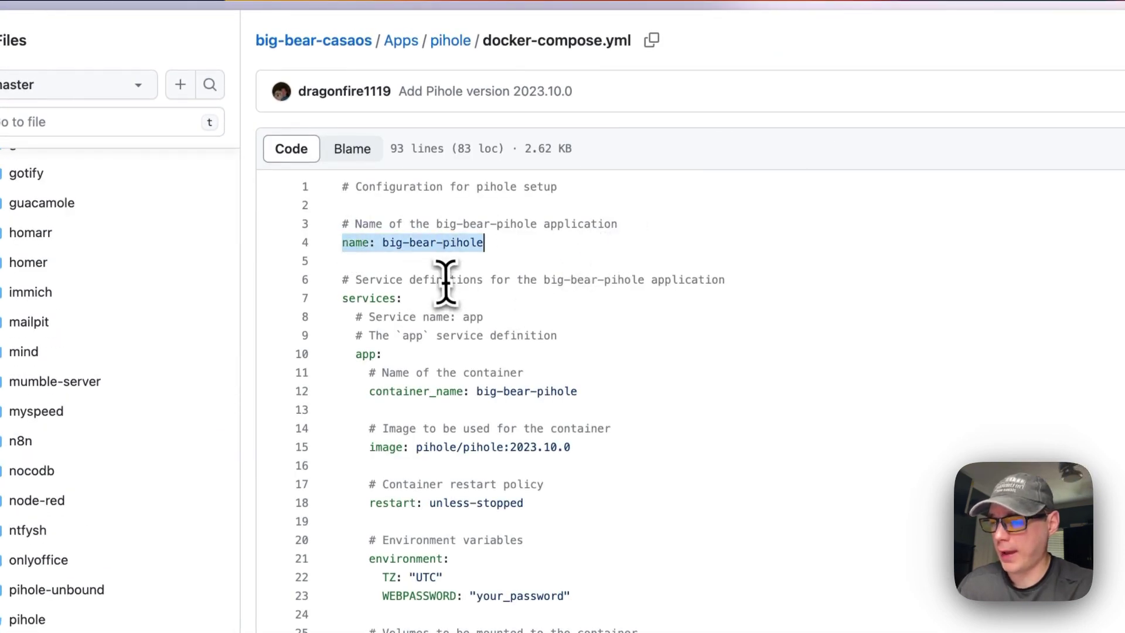
scroll(455, 257, "down", 1)
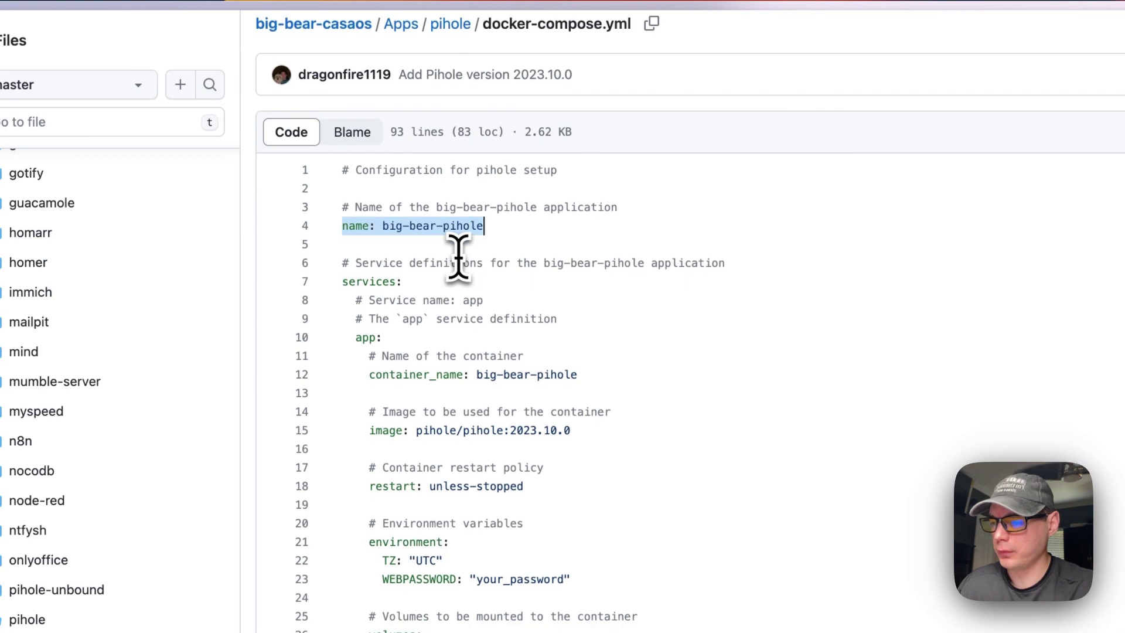
left_click_drag(343, 282, 510, 276)
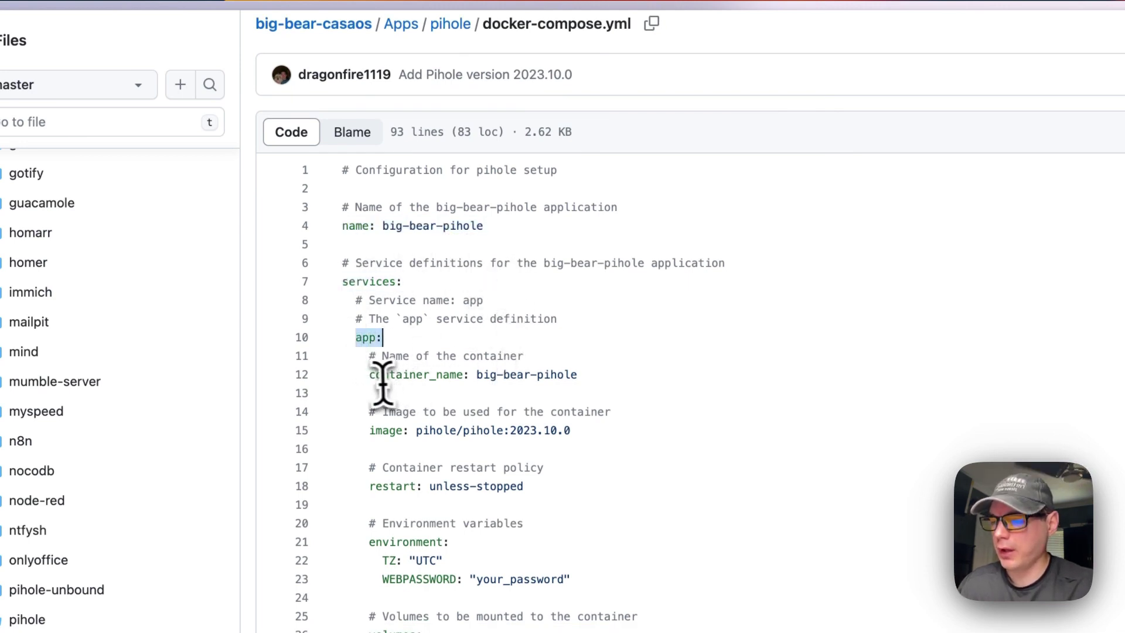
left_click_drag(368, 378, 672, 376)
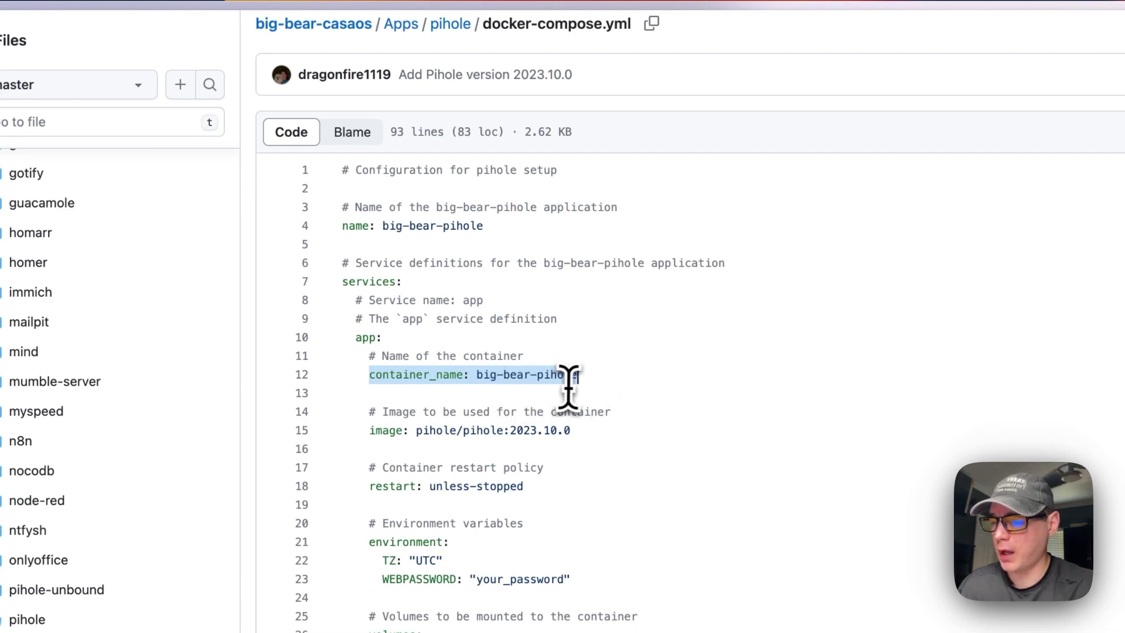
Highlight the pihole/pihole image version 2023.10.0 and the unless-stopped restart policy
scroll(568, 380, "down", 4)
left_click_drag(369, 357, 607, 364)
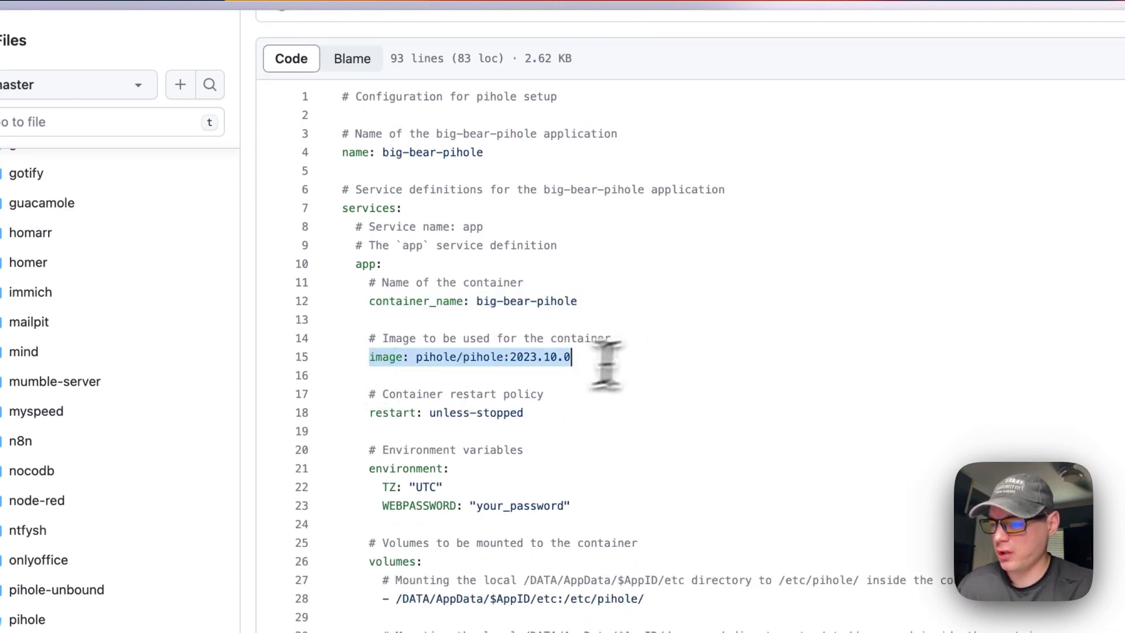
left_click(414, 357)
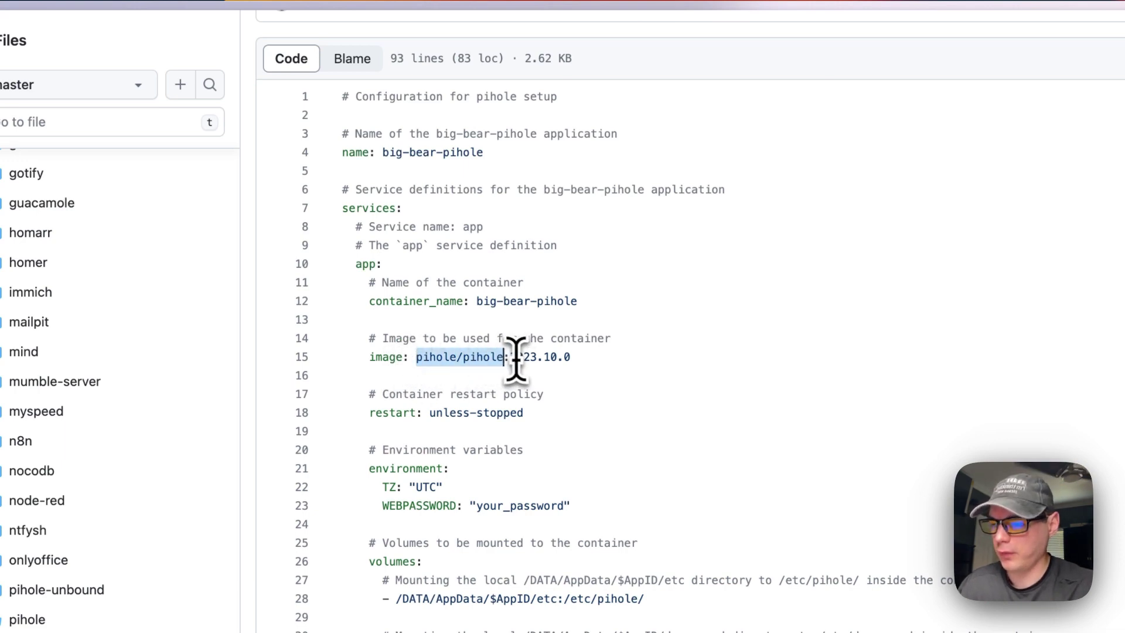
left_click_drag(513, 357, 626, 358)
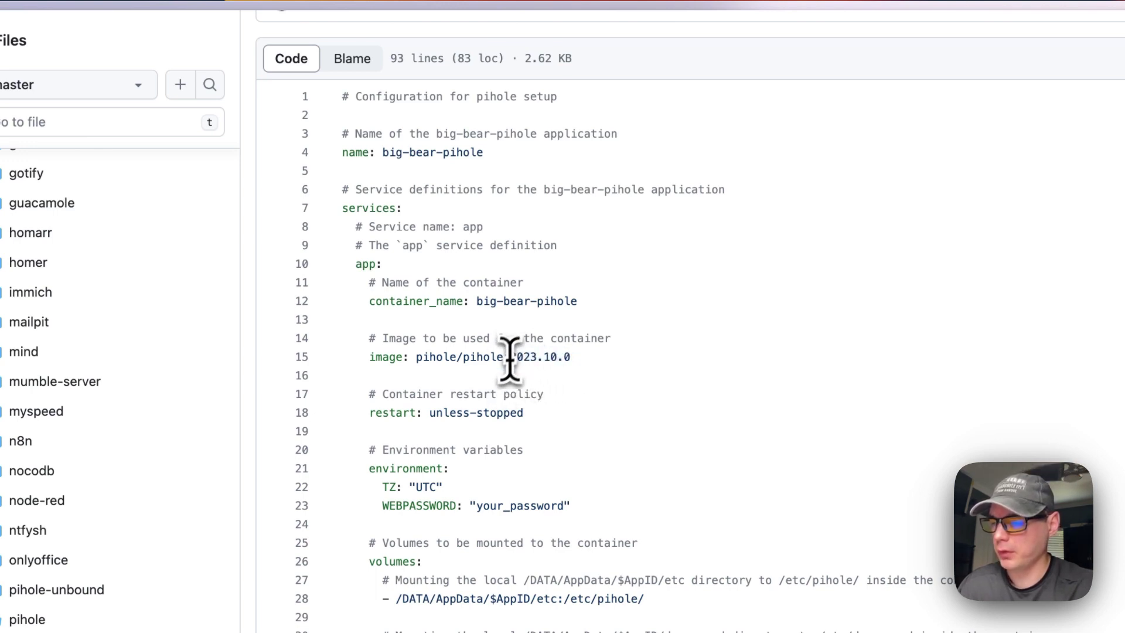
left_click(510, 357)
scroll(498, 375, "down", 1)
left_click_drag(371, 381, 557, 384)
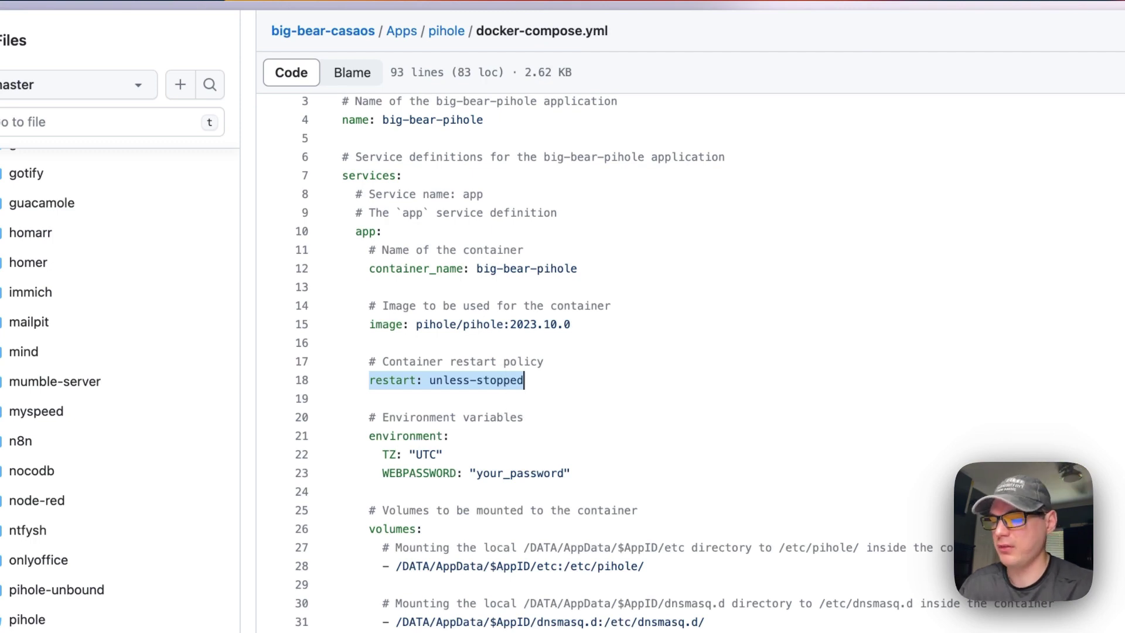
left_click(515, 381)
key("Down")
key("Down")
key("Down")
key("Down")
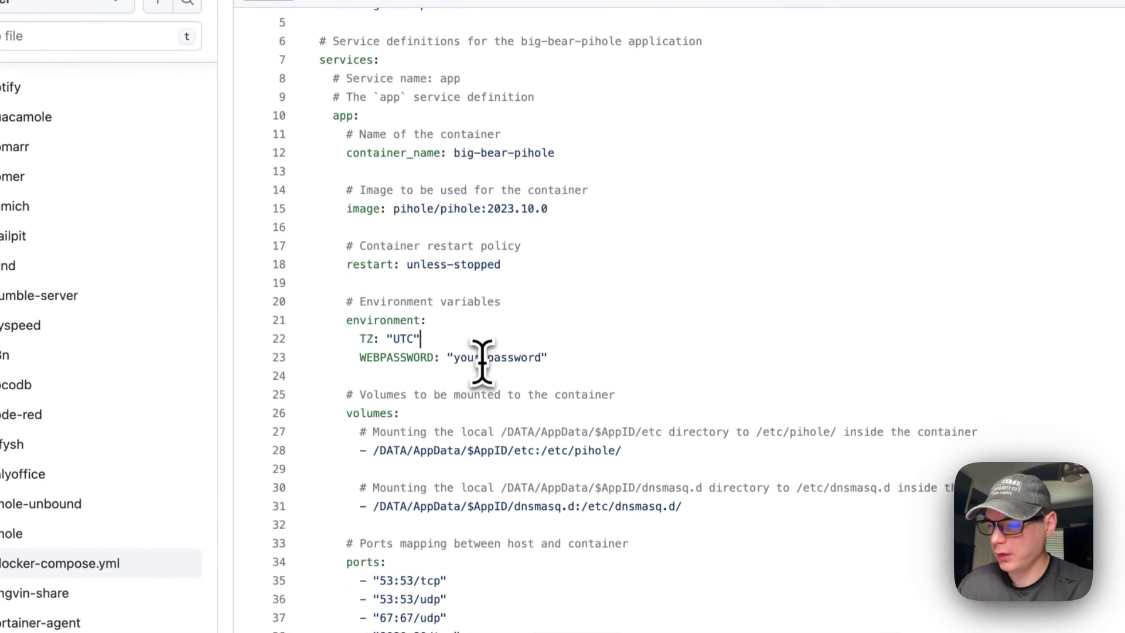
left_click_drag(347, 319, 574, 351)
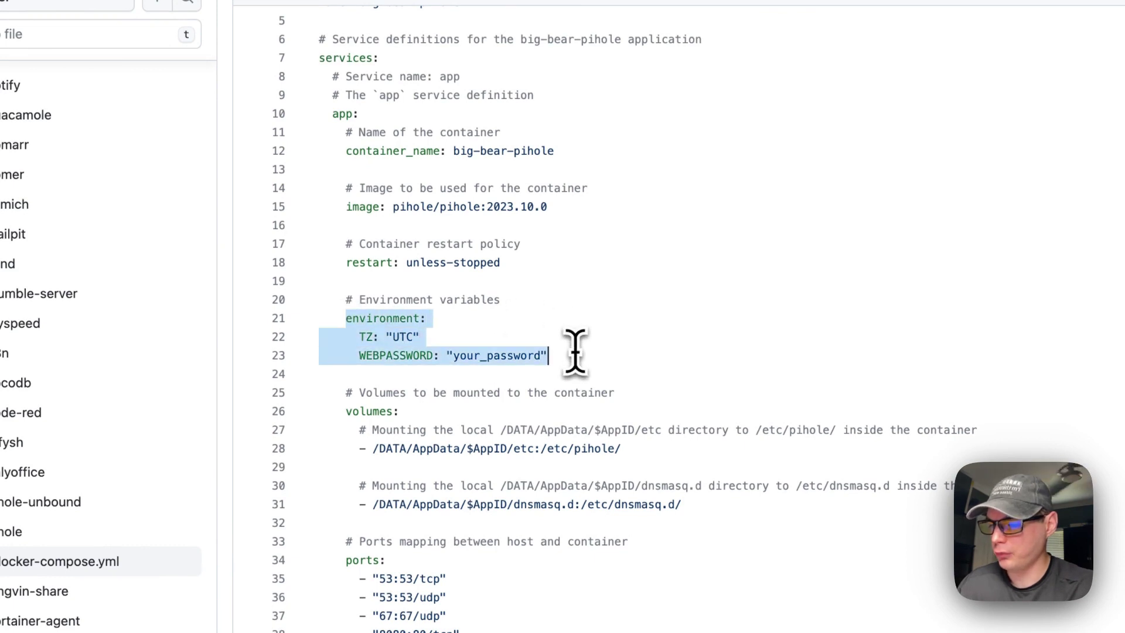
left_click(364, 337)
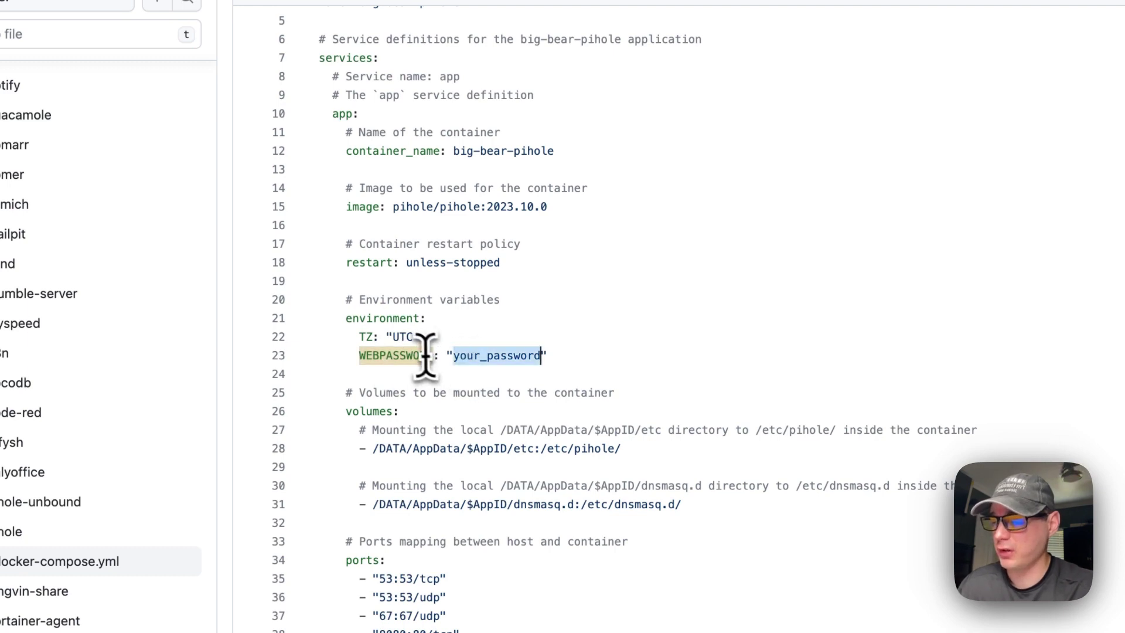
scroll(398, 345, "down", 2)
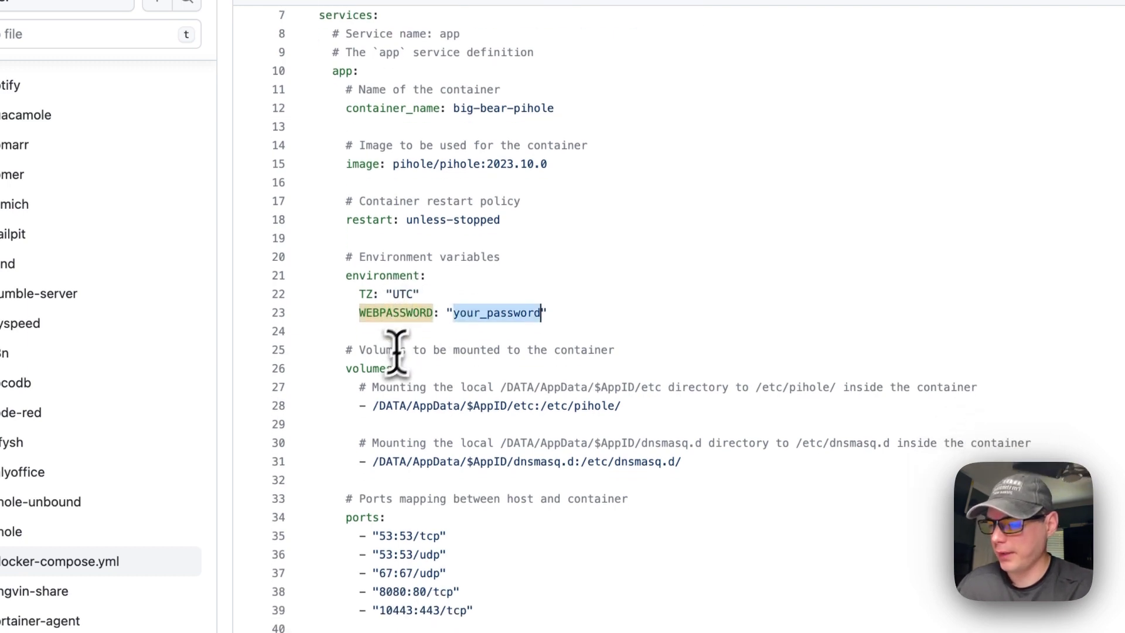
left_click_drag(345, 368, 686, 461)
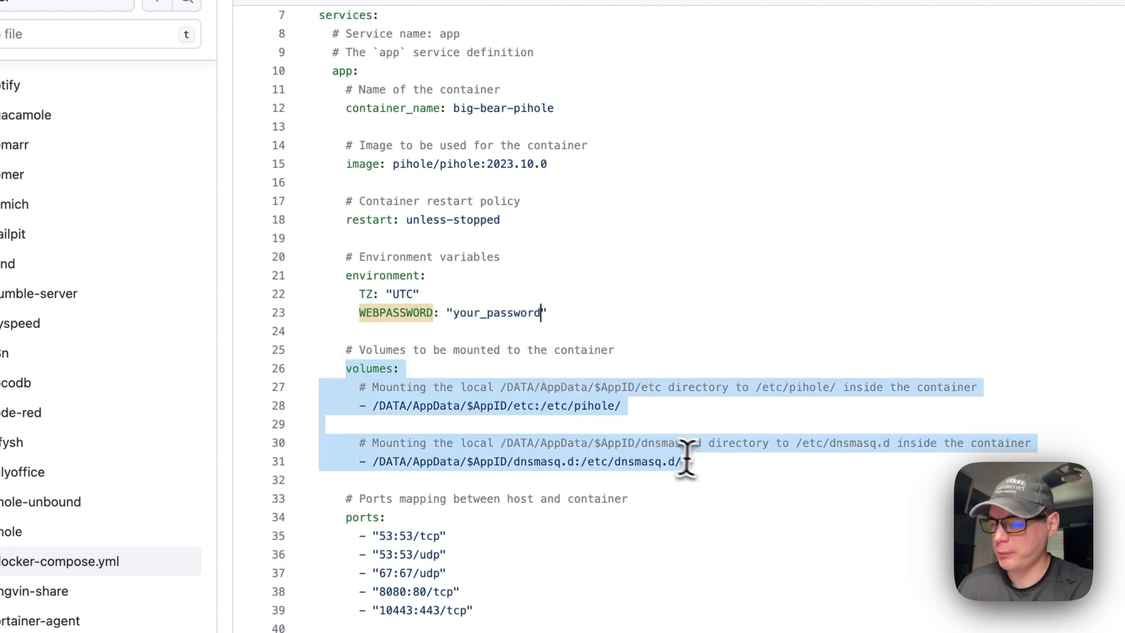
left_click(489, 407)
scroll(462, 382, "up", 3)
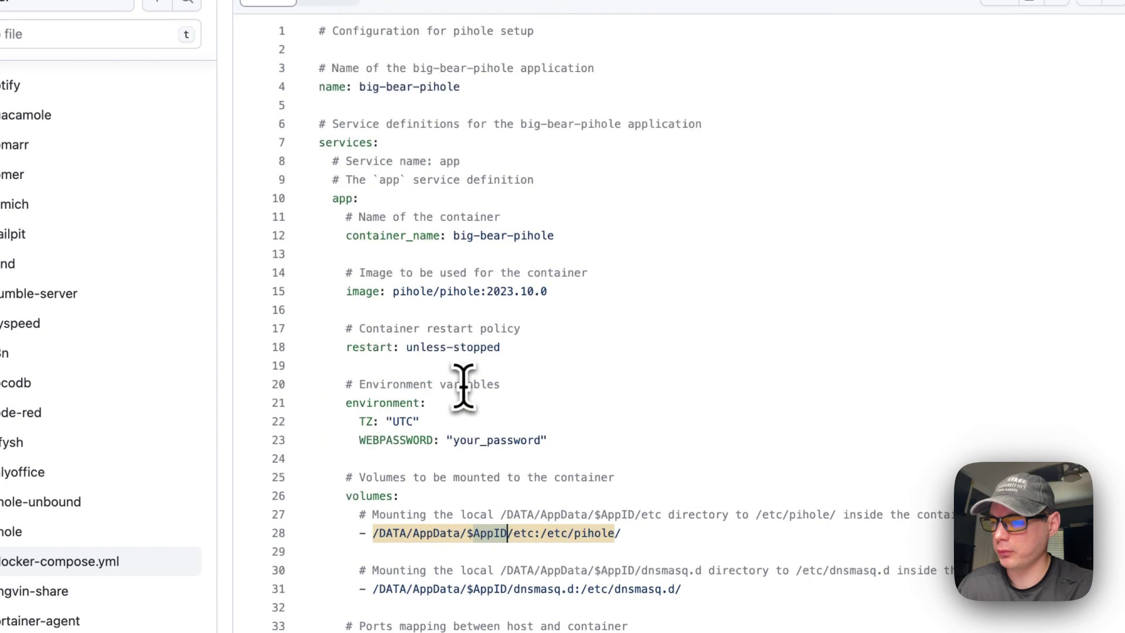
left_click_drag(359, 155, 325, 156)
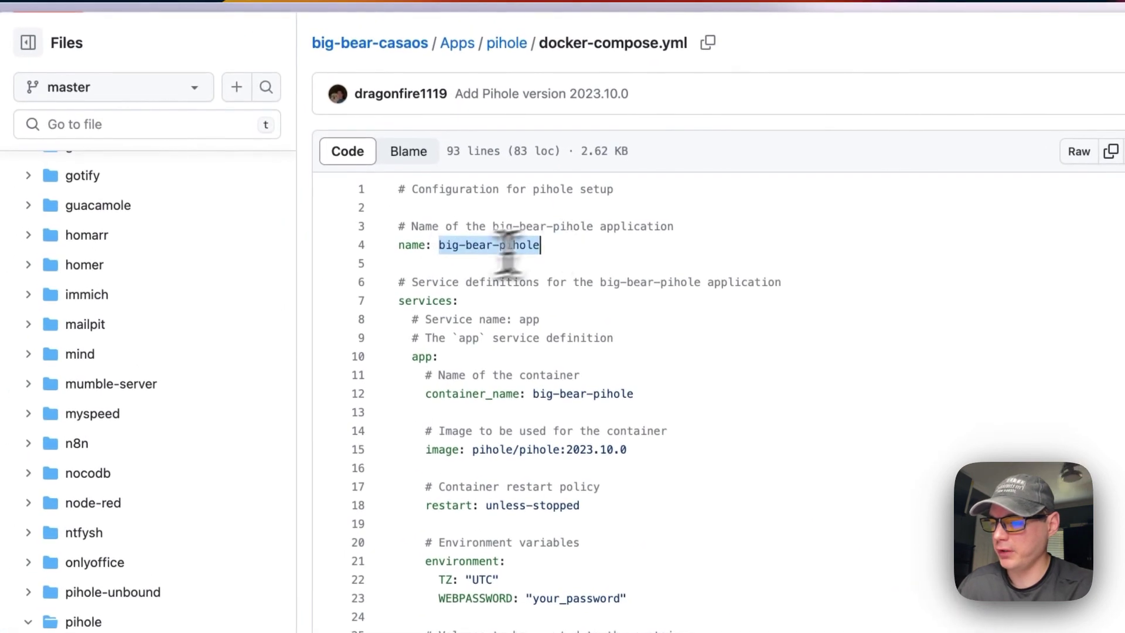
double_click(406, 246)
scroll(528, 351, "down", 5)
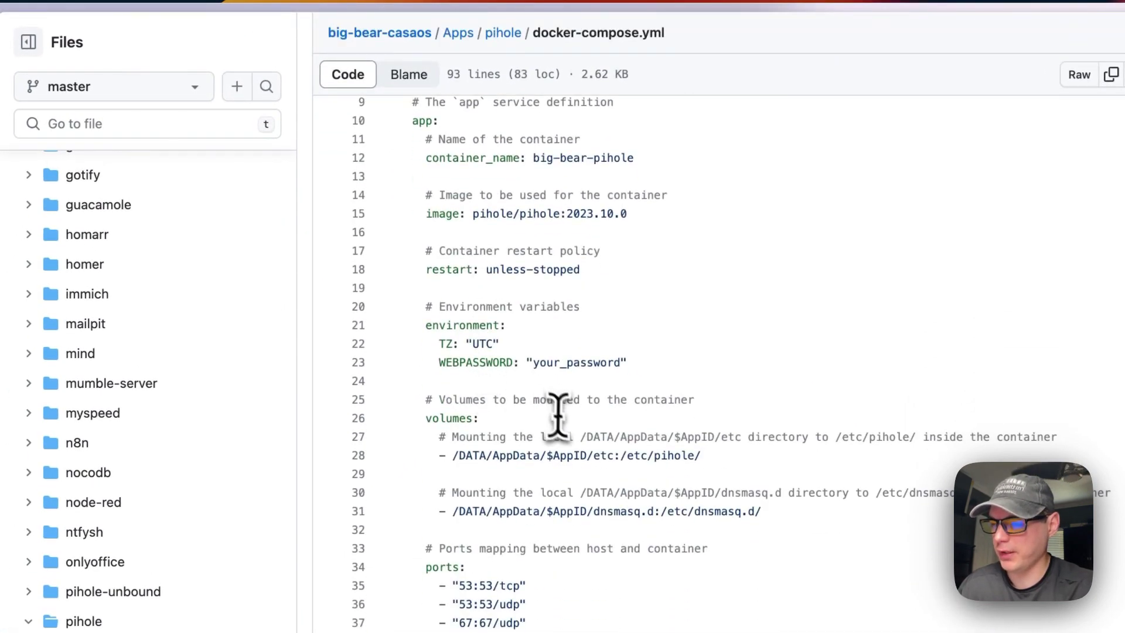
scroll(527, 381, "up", 3)
scroll(550, 463, "down", 4)
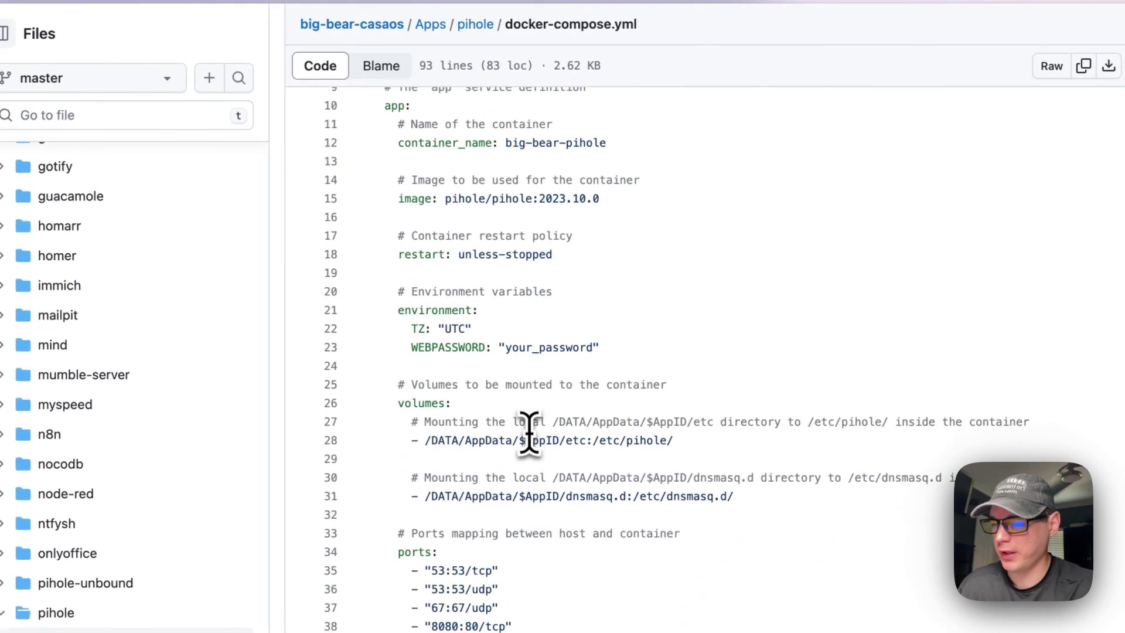
double_click(565, 448)
scroll(515, 410, "up", 4)
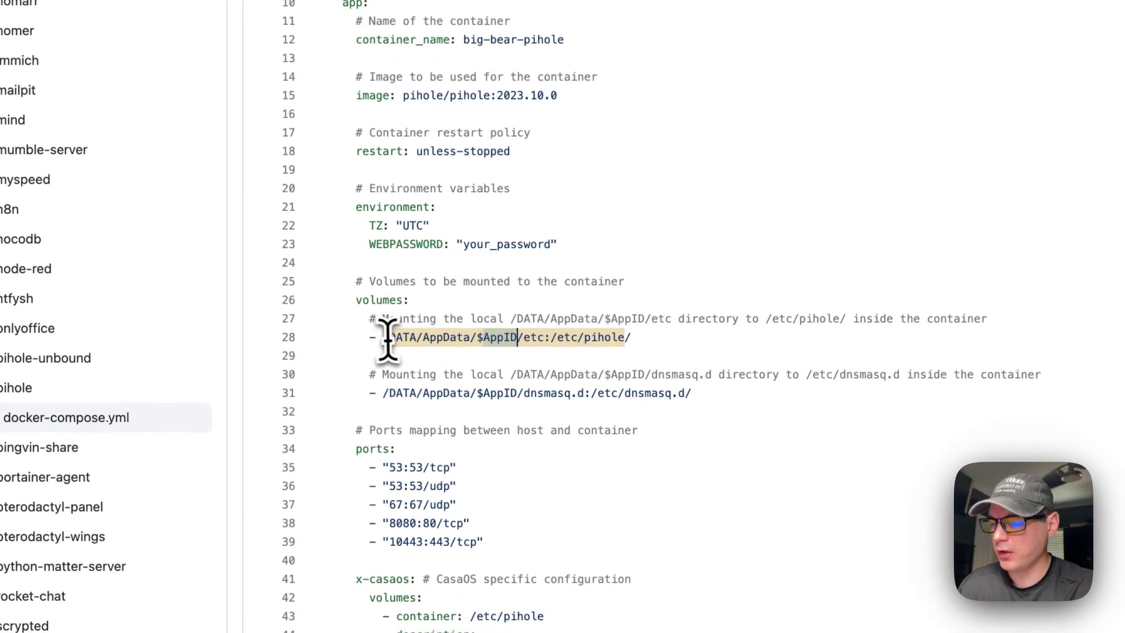
left_click_drag(384, 338, 545, 338)
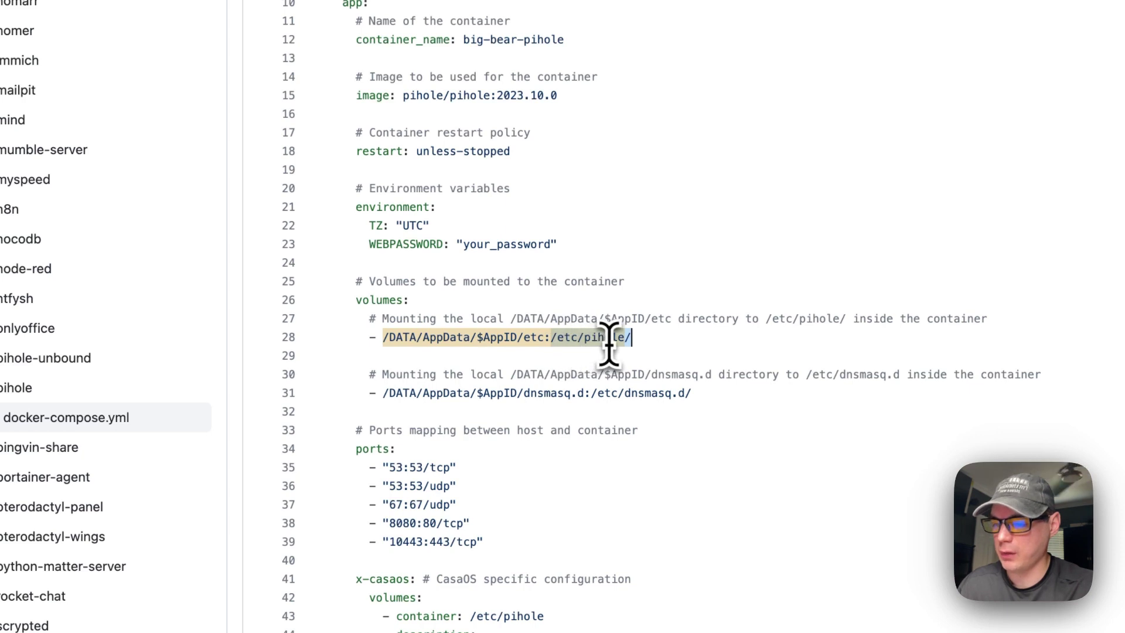
scroll(610, 342, "down", 2)
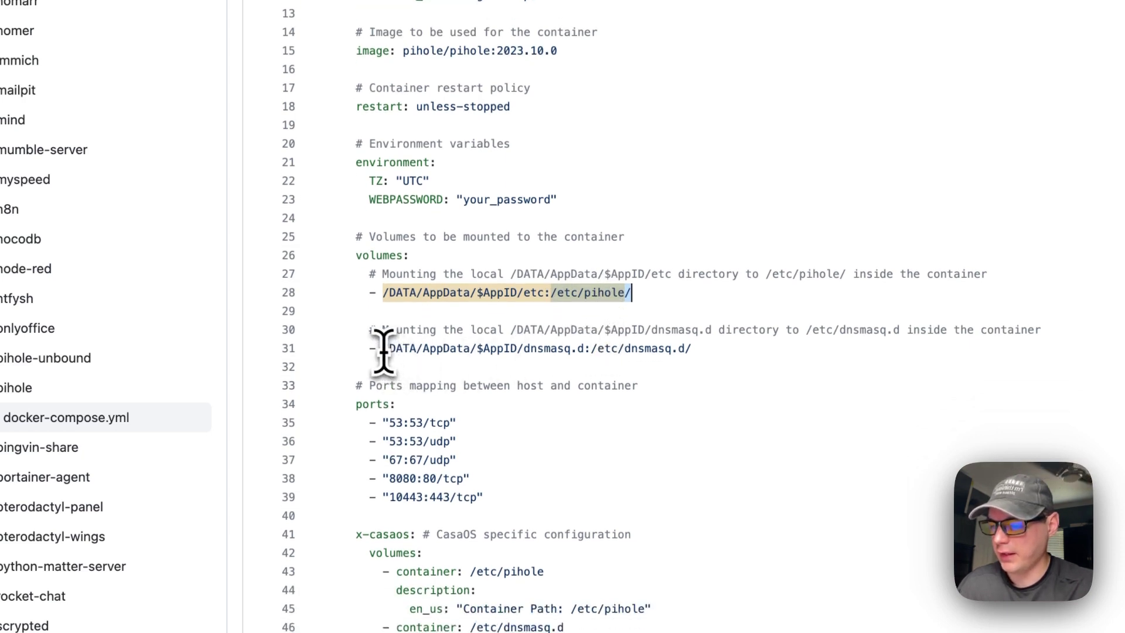
left_click_drag(384, 350, 410, 350)
left_click_drag(581, 349, 586, 350)
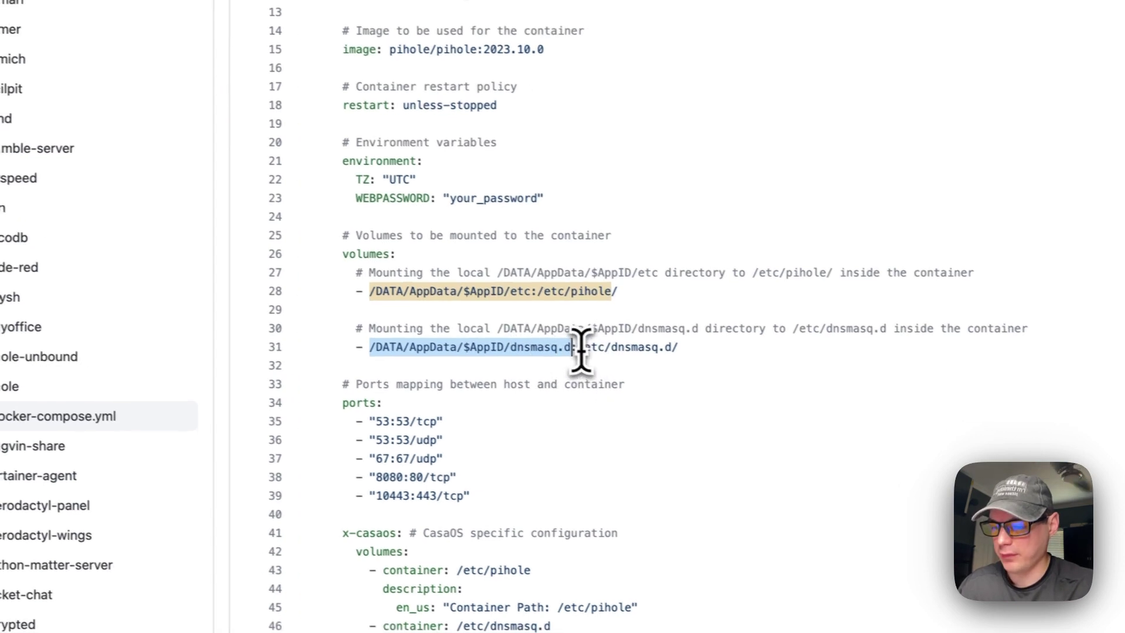
left_click_drag(592, 349, 762, 351)
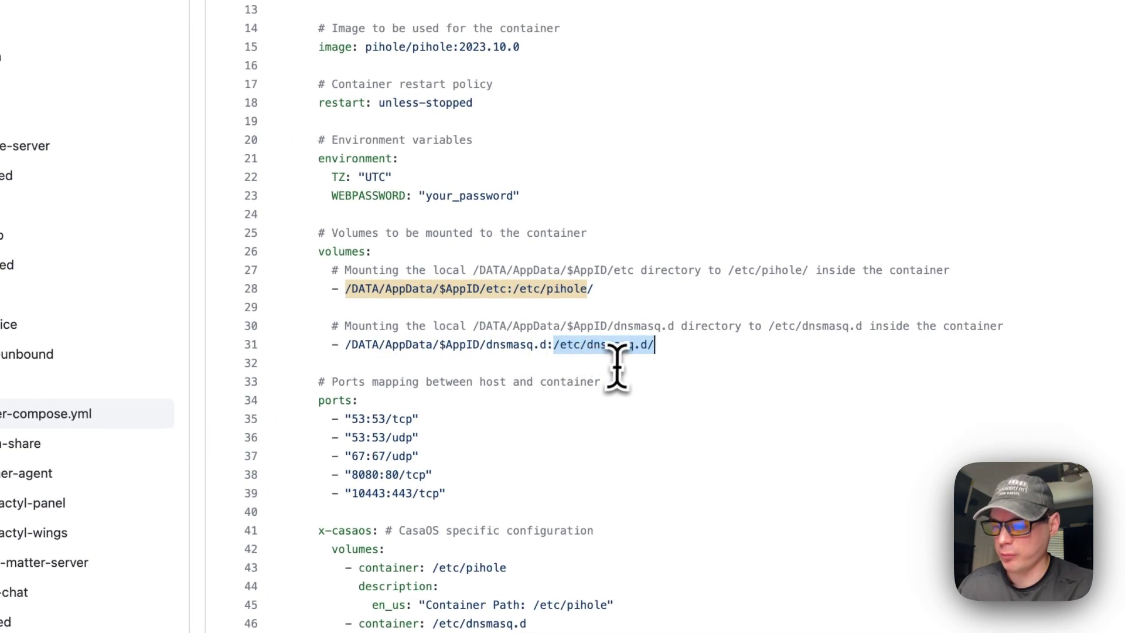
scroll(562, 394, "down", 3)
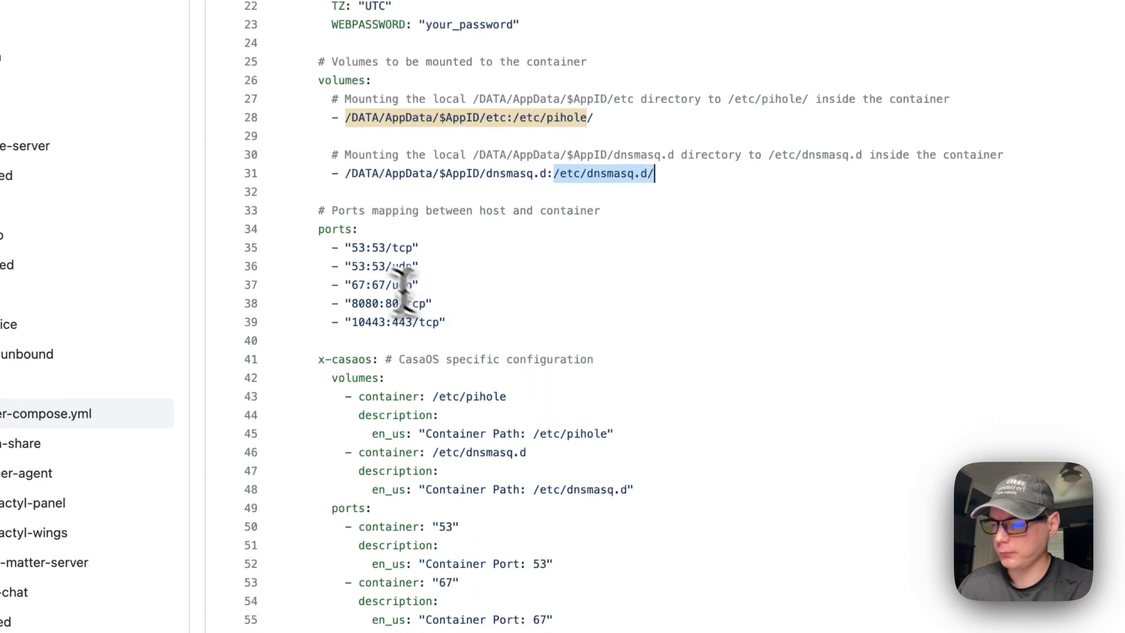
left_click_drag(308, 218, 452, 316)
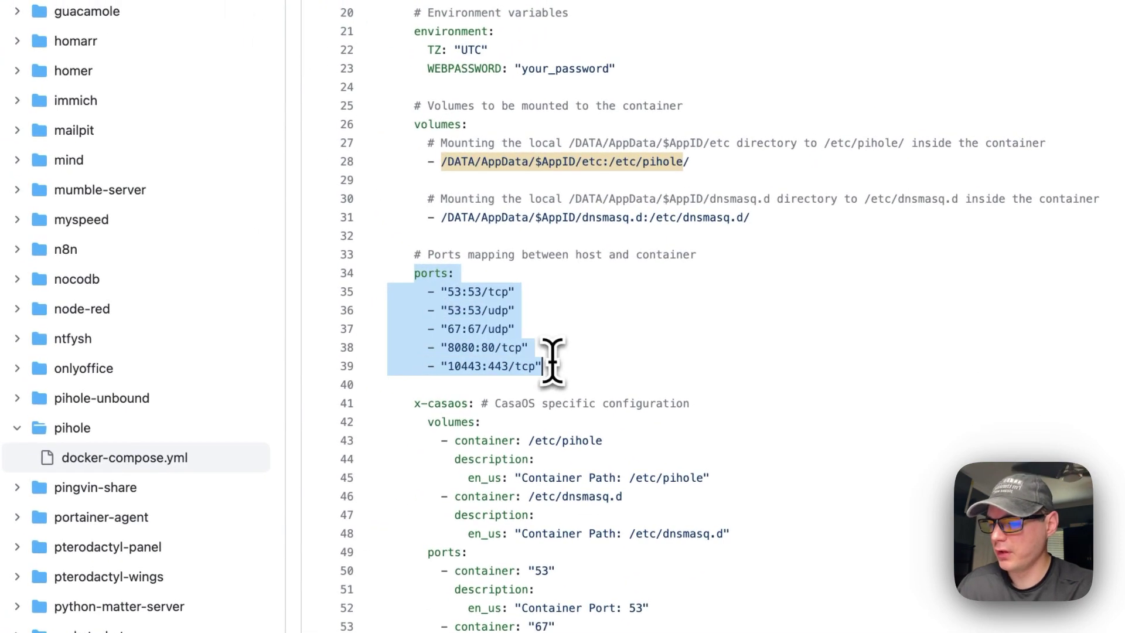
left_click(451, 295)
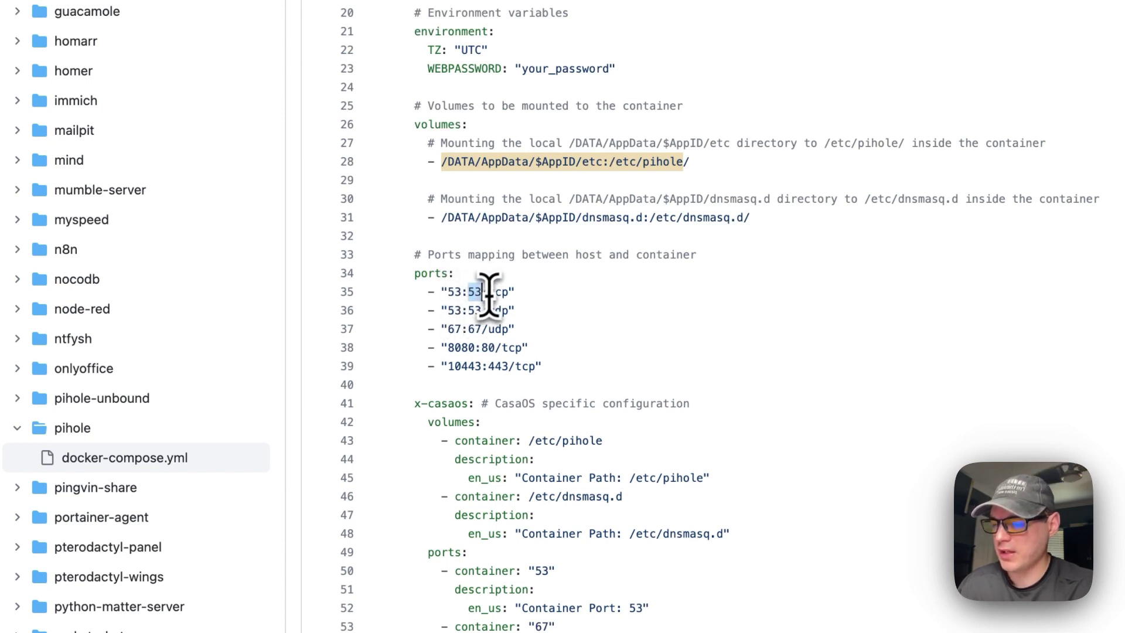
double_click(463, 348)
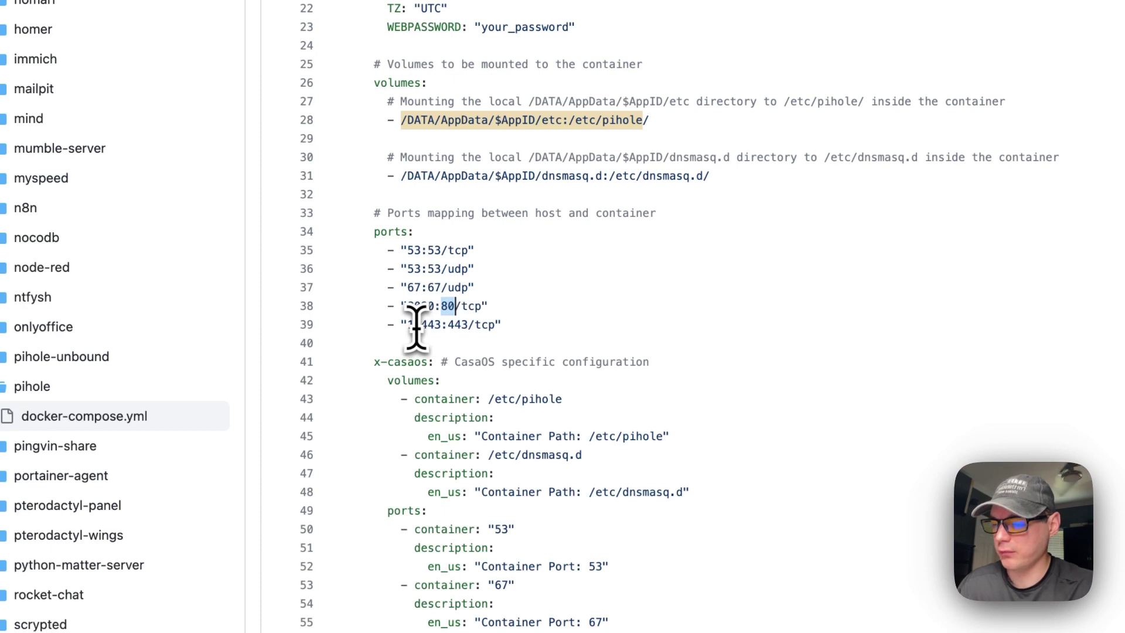
double_click(457, 324)
scroll(457, 326, "down", 5)
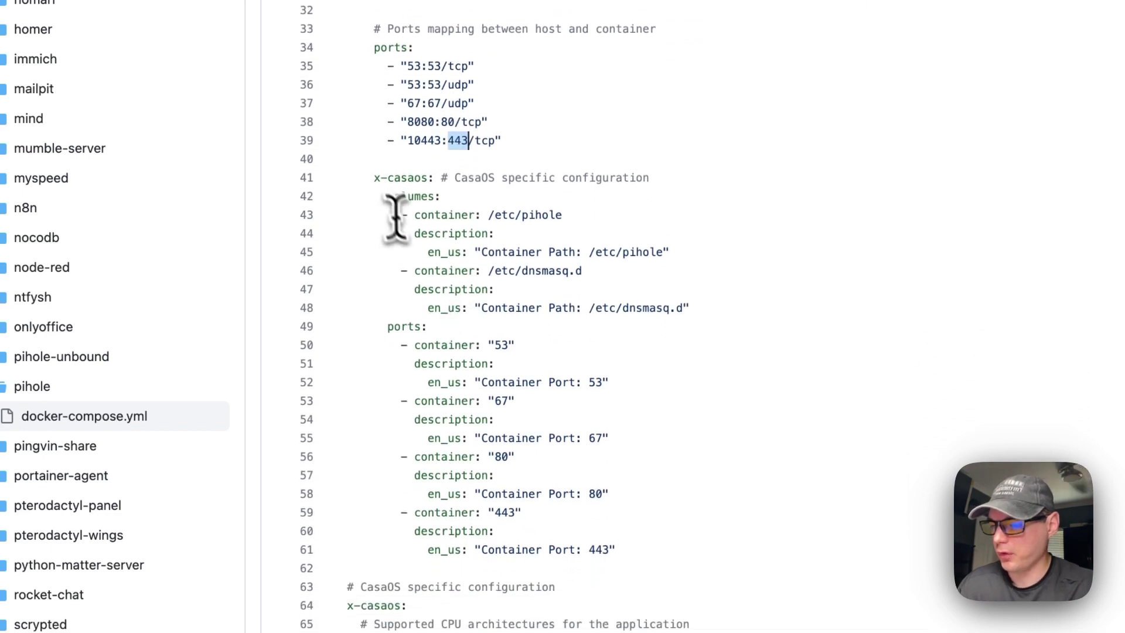
left_click_drag(377, 177, 649, 546)
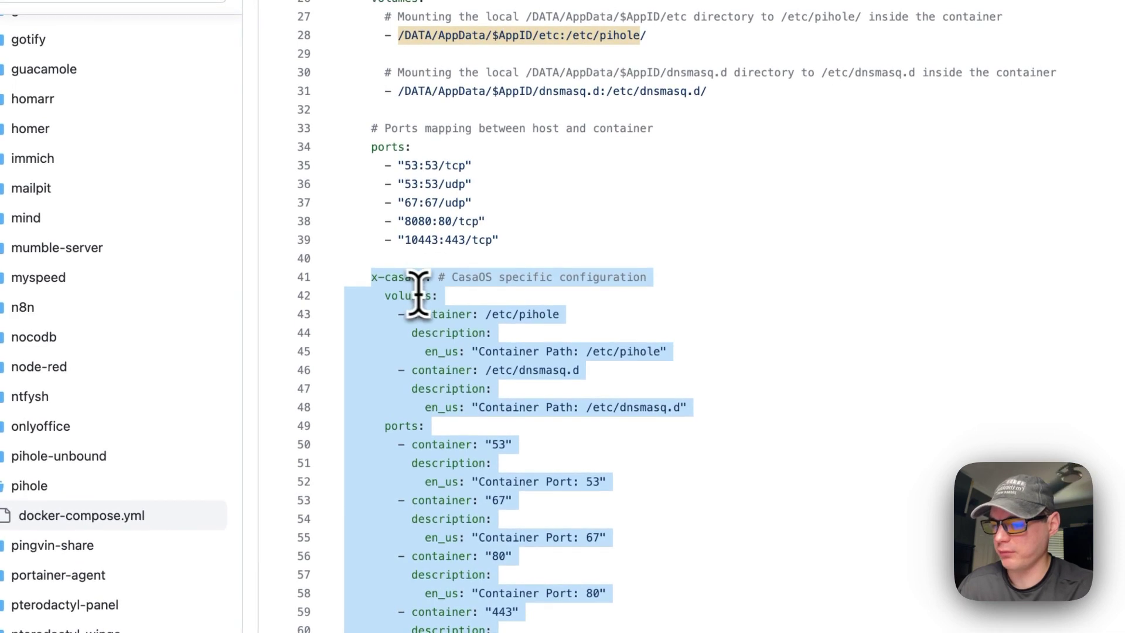
left_click(439, 202)
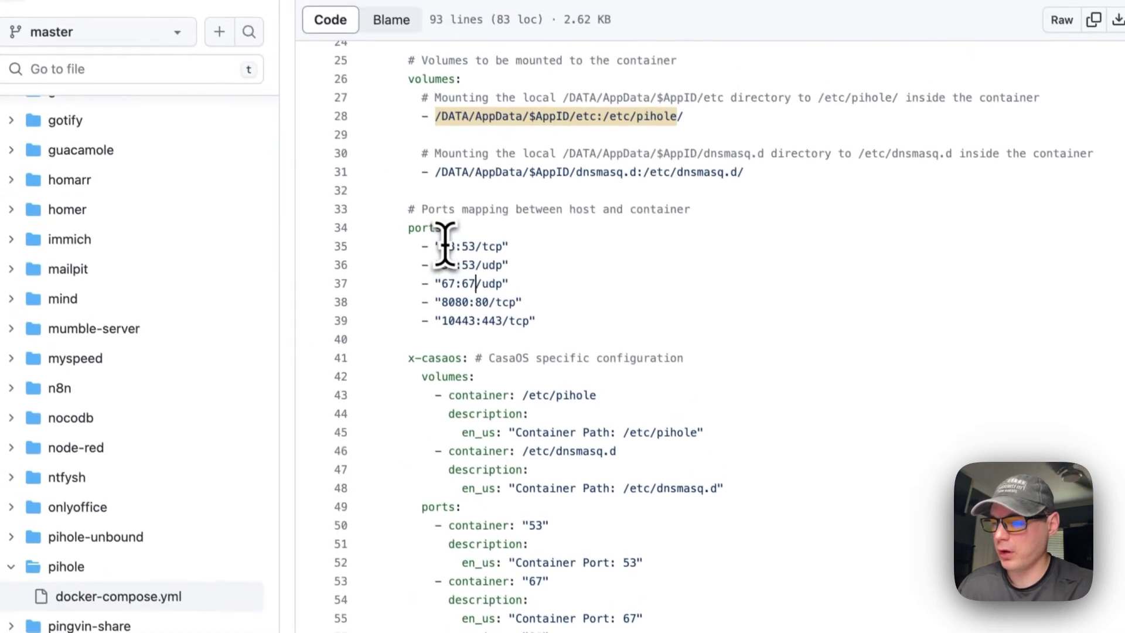
left_click_drag(445, 244, 452, 246)
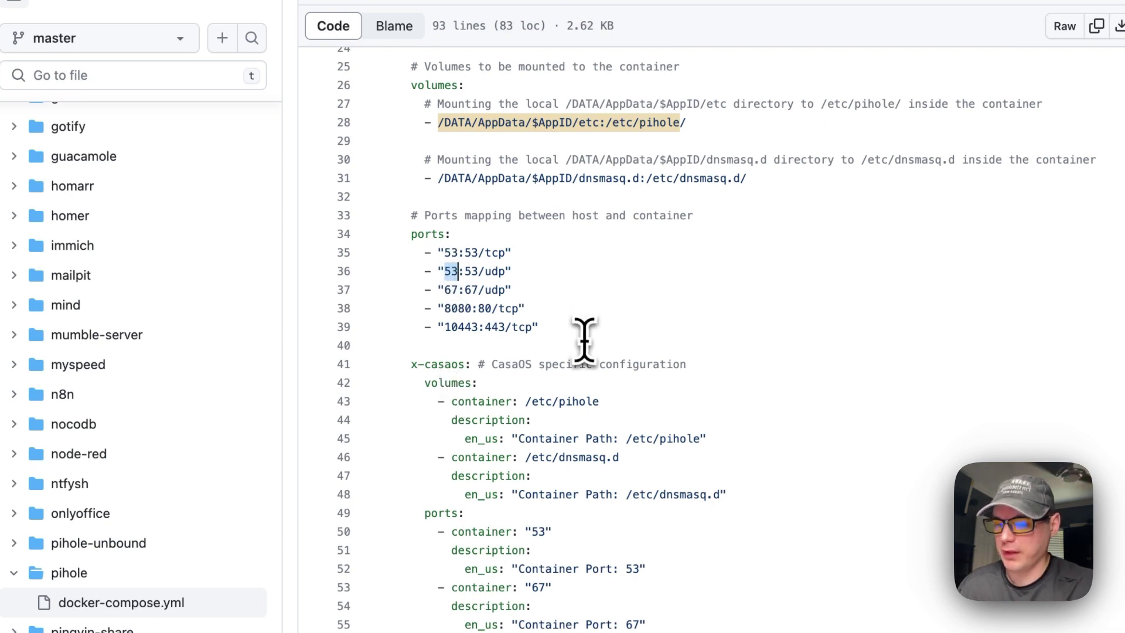
scroll(472, 316, "down", 10)
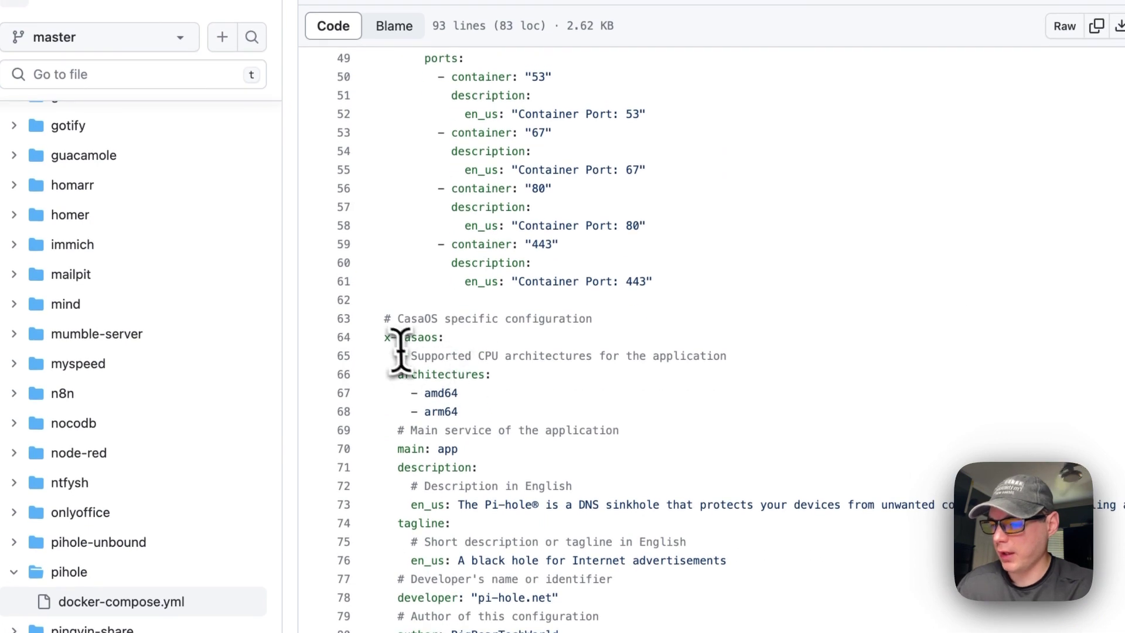
left_click_drag(400, 346, 559, 508)
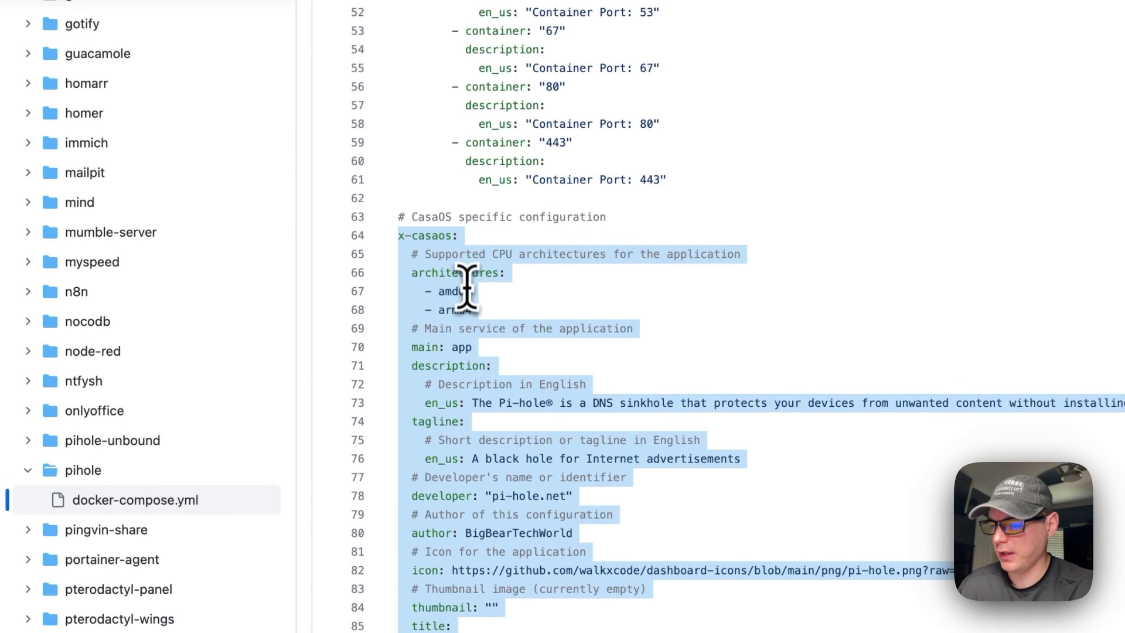
left_click(441, 292)
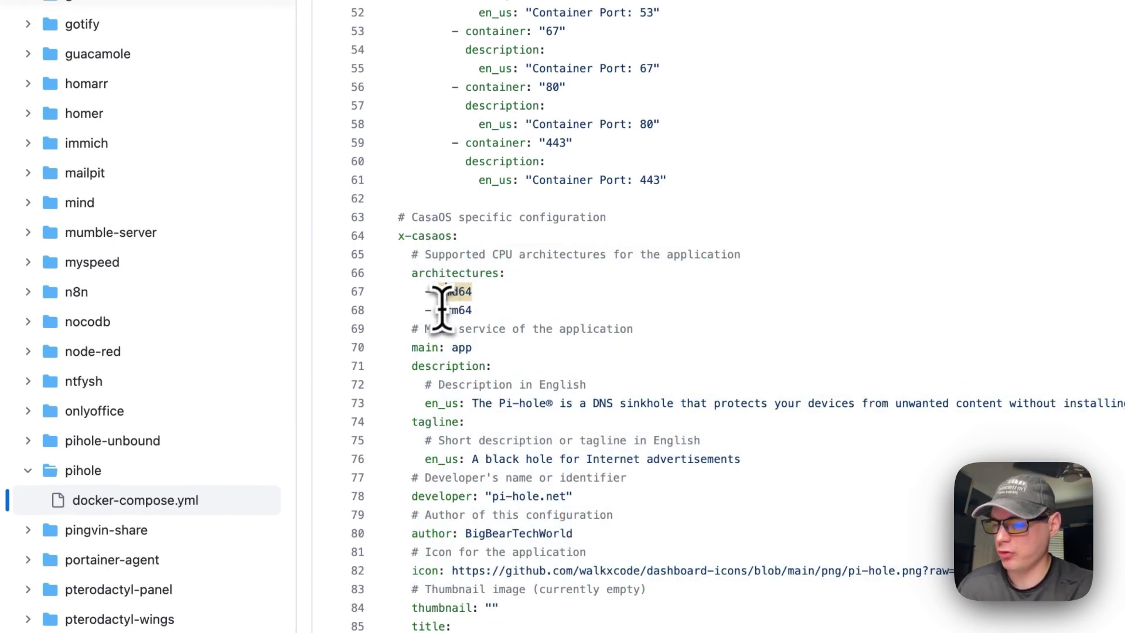
scroll(454, 311, "up", 15)
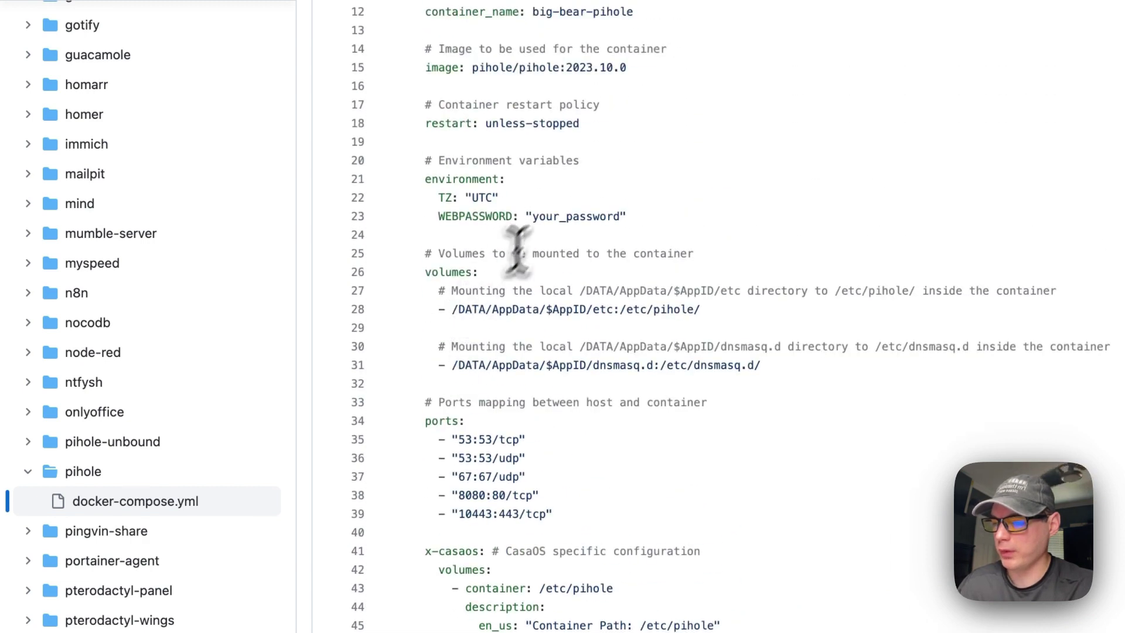
left_click_drag(472, 99, 561, 100)
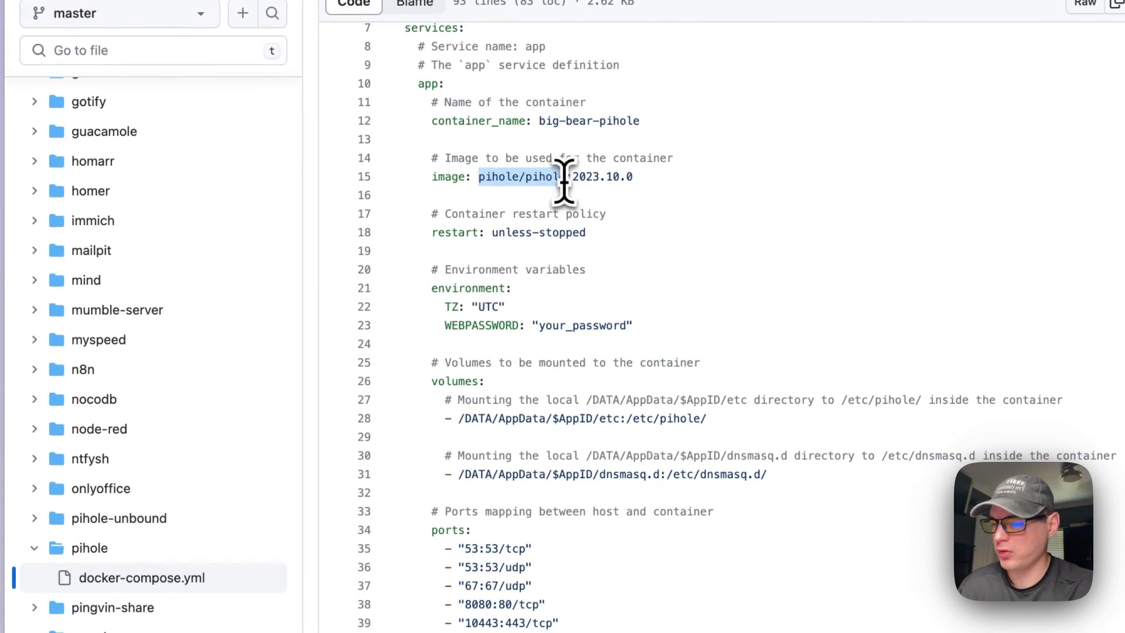
scroll(558, 105, "down", 7)
scroll(563, 181, "down", 9)
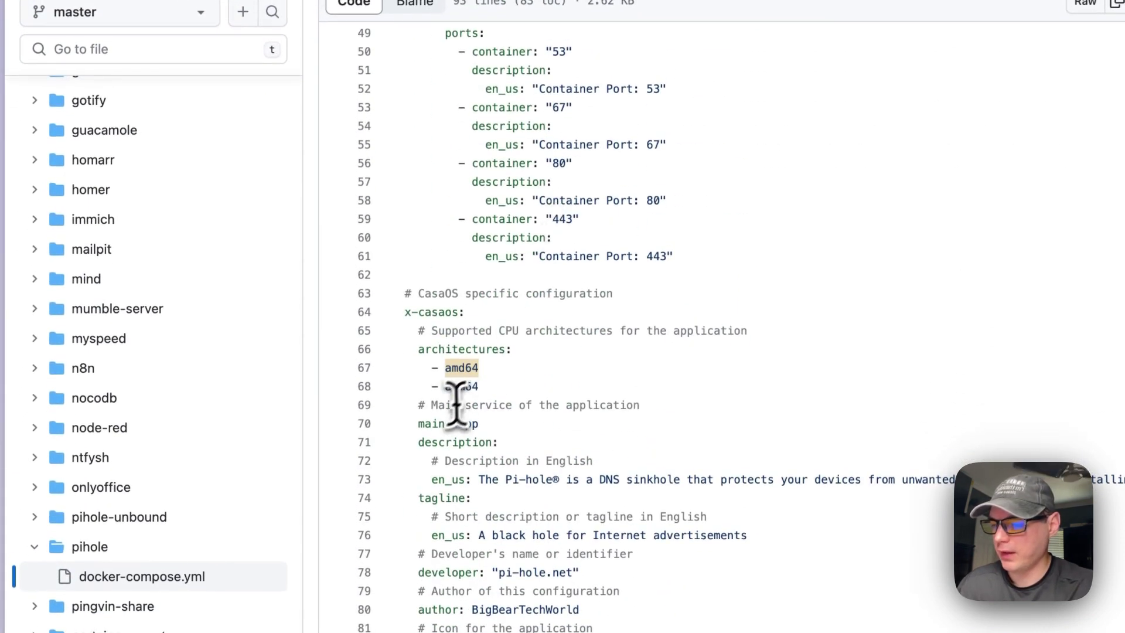
scroll(465, 434, "up", 20)
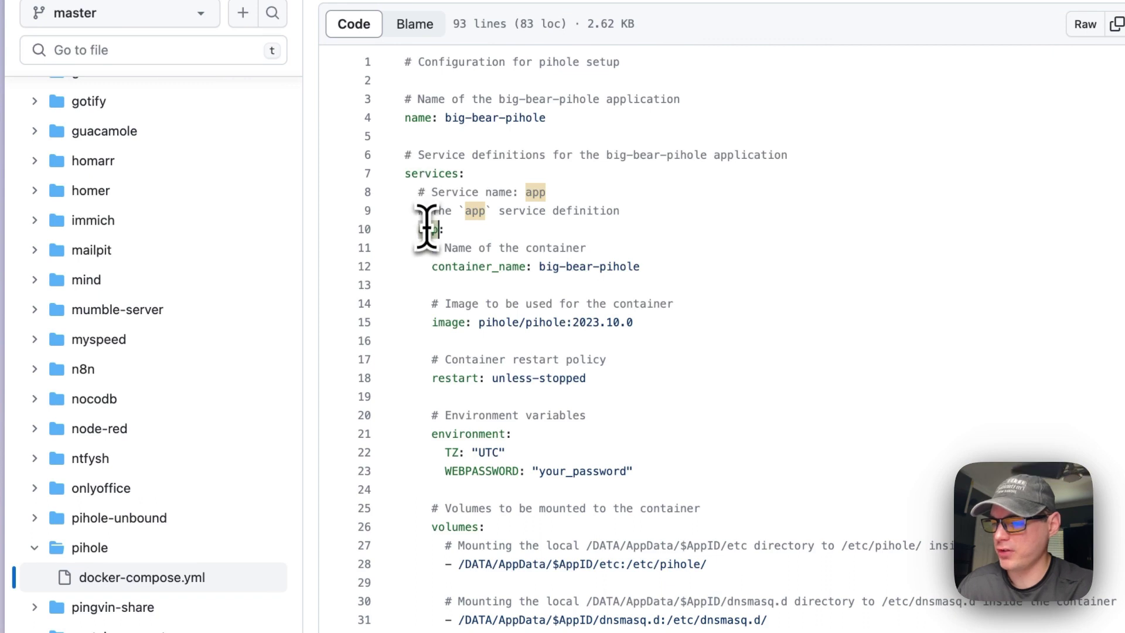
scroll(426, 228, "down", 16)
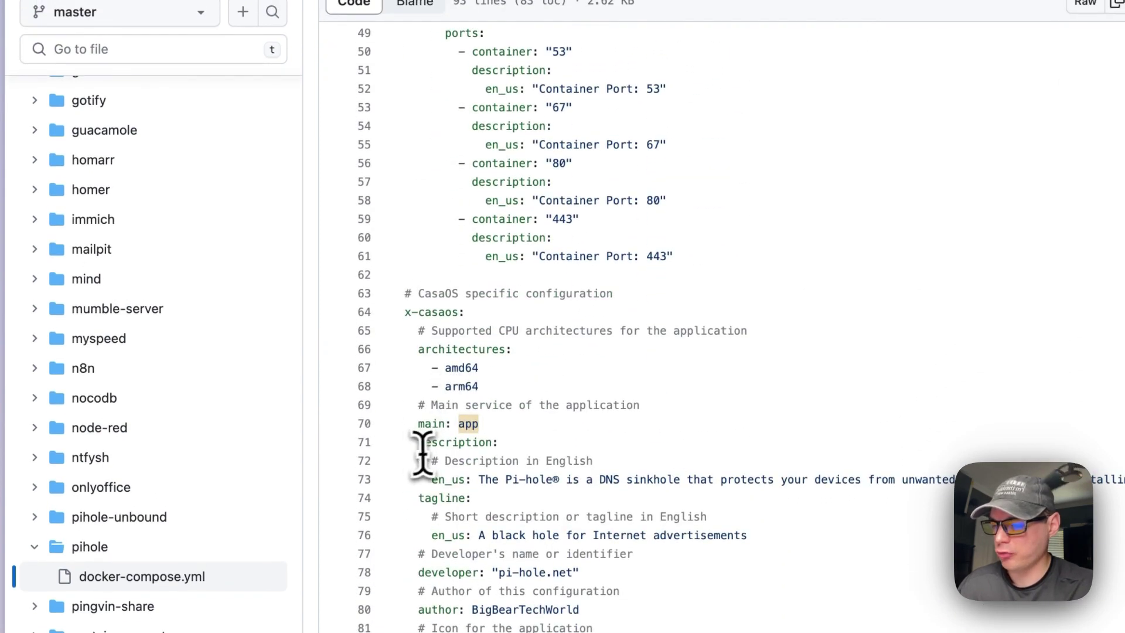
left_click_drag(422, 454, 525, 518)
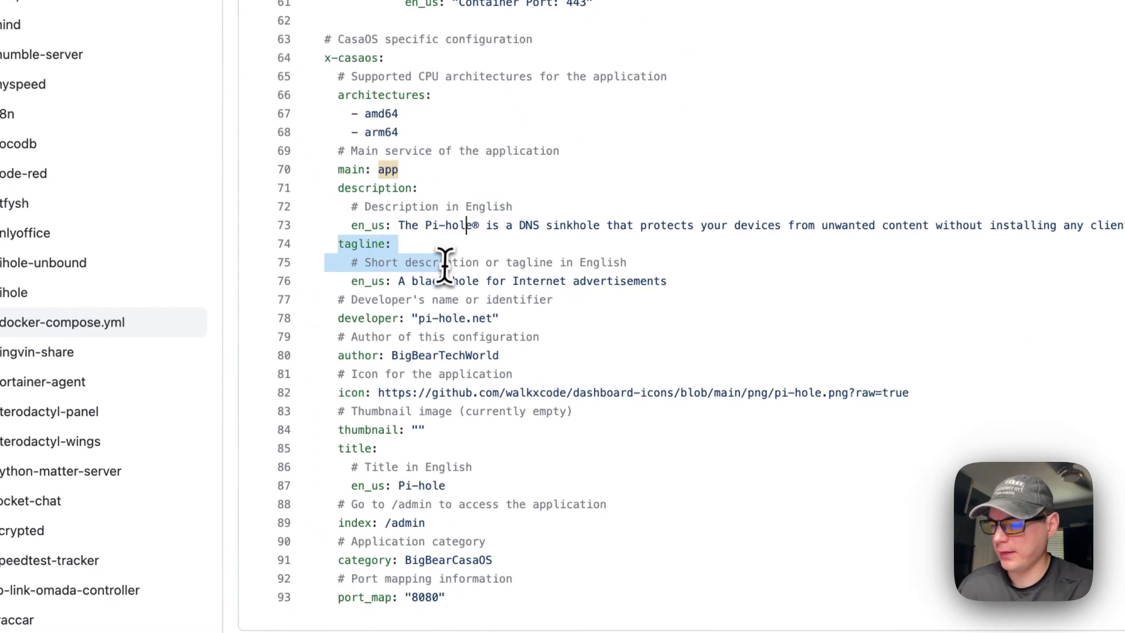
left_click_drag(446, 266, 446, 286)
left_click_drag(337, 318, 530, 319)
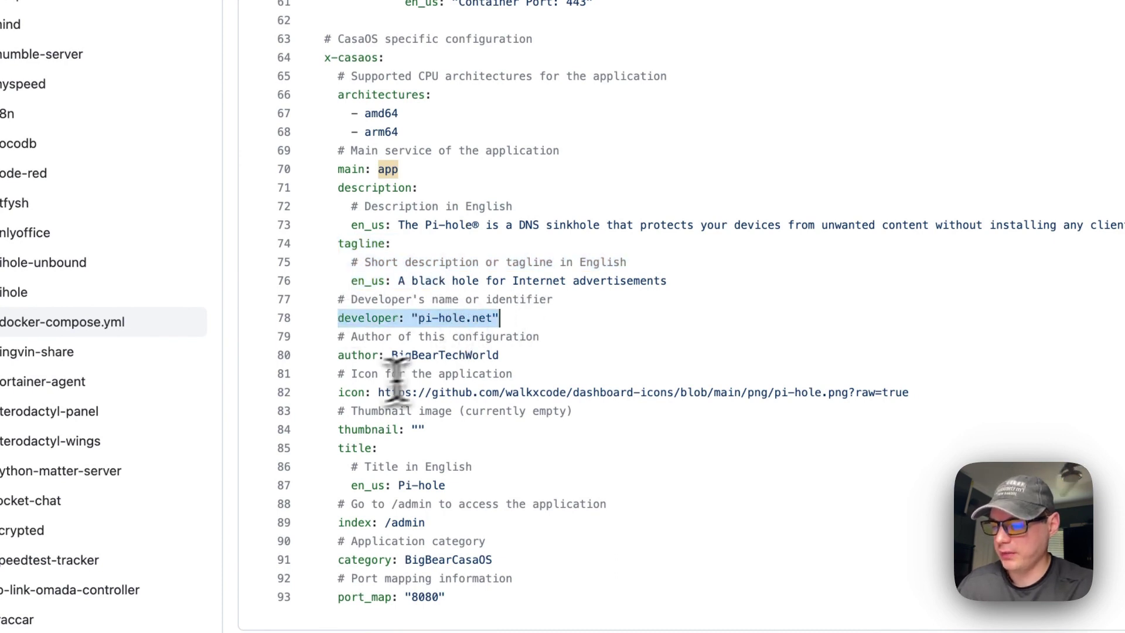
left_click_drag(340, 354, 530, 357)
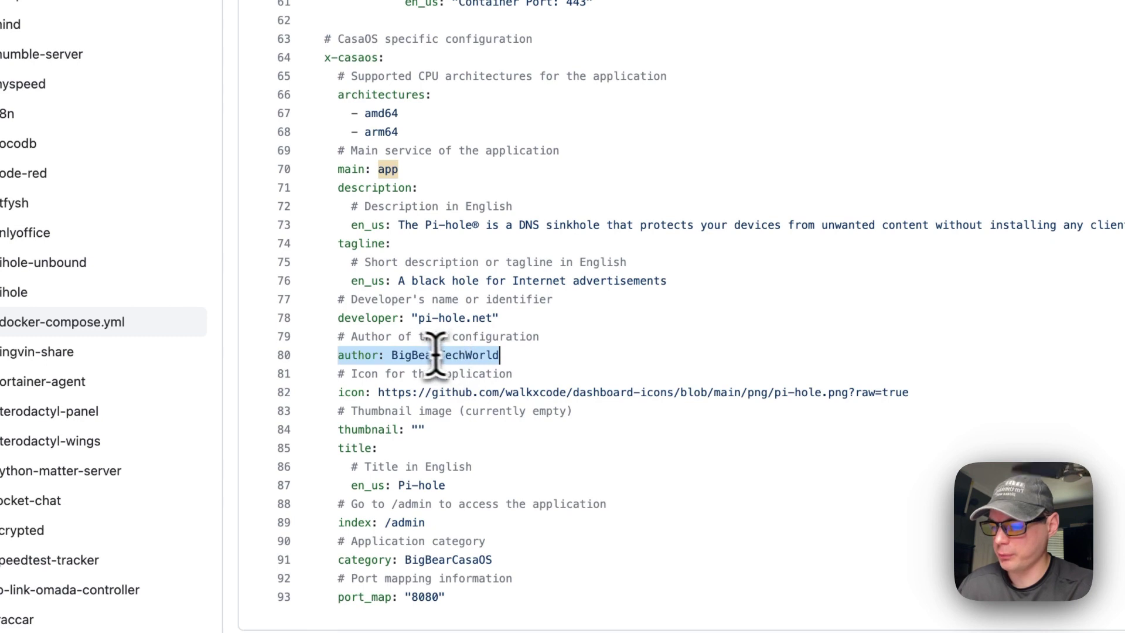
left_click_drag(335, 392, 920, 396)
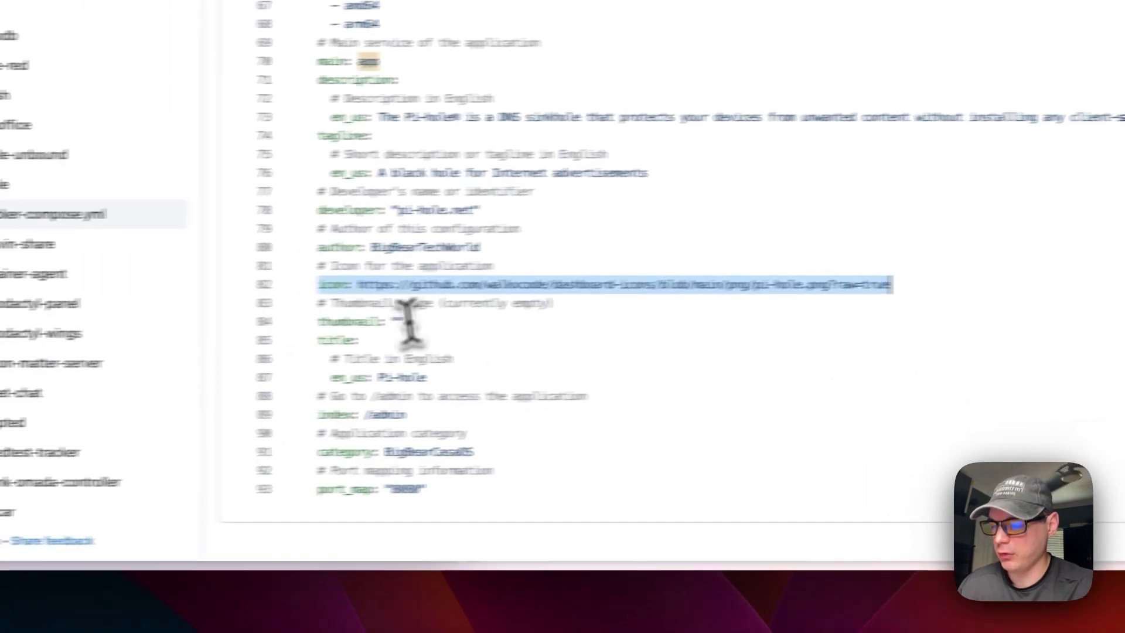
left_click_drag(218, 350, 534, 381)
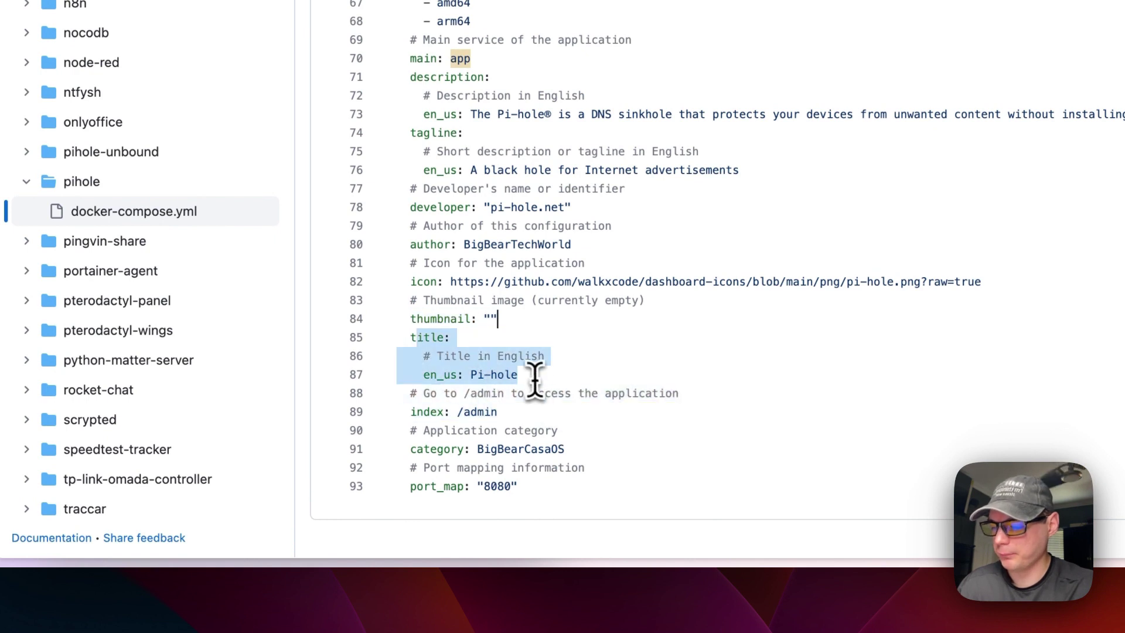
left_click_drag(410, 397, 544, 411)
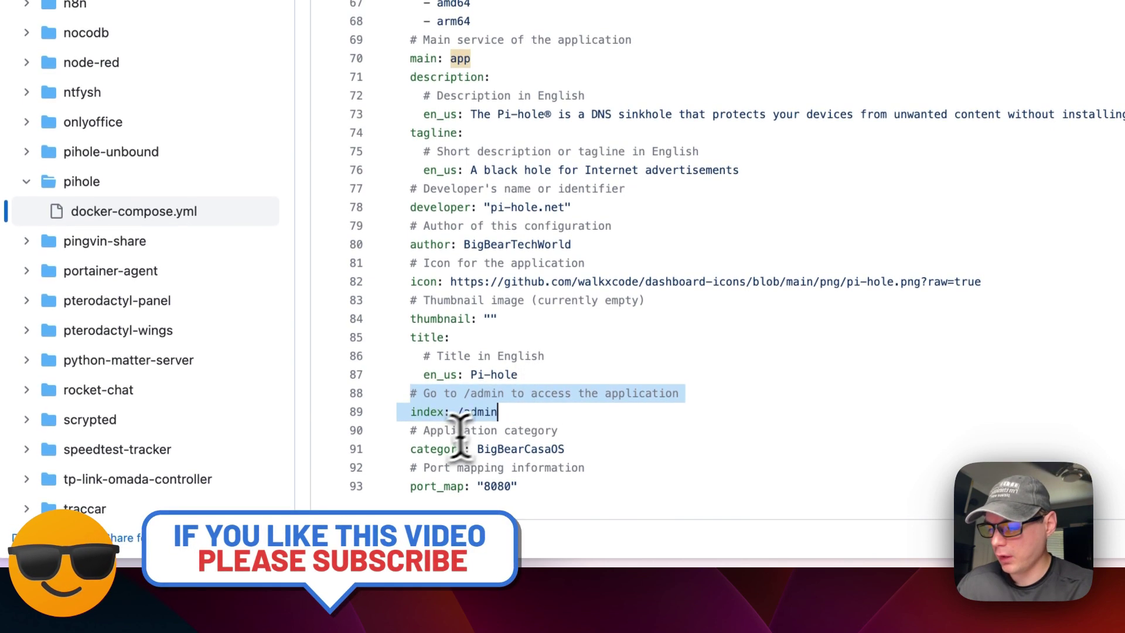
left_click_drag(414, 434, 516, 439)
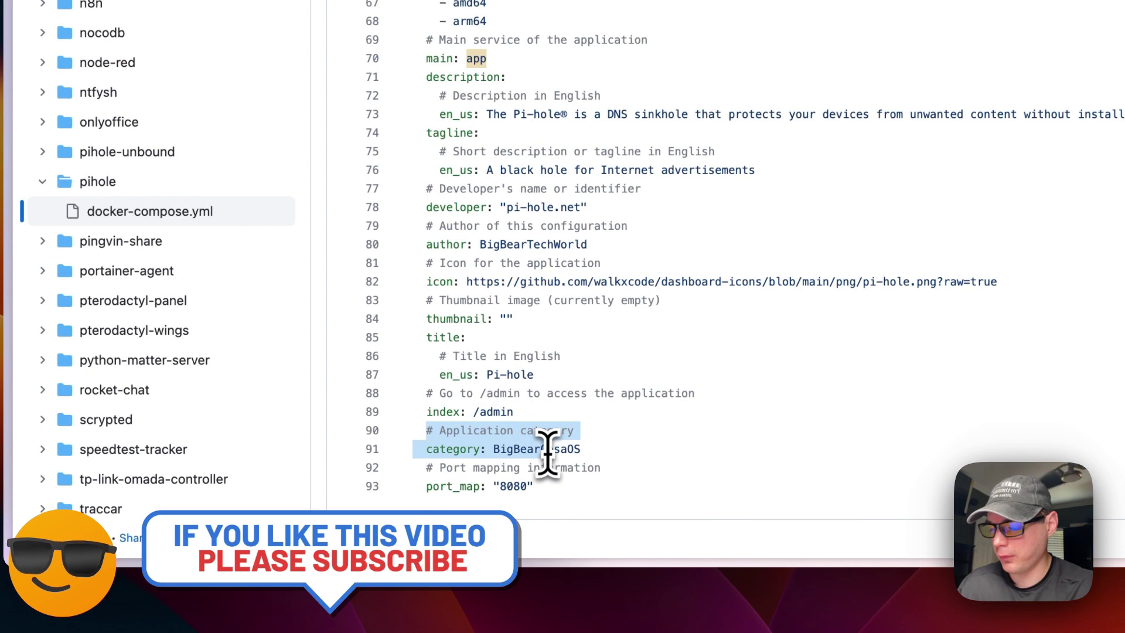
double_click(522, 450)
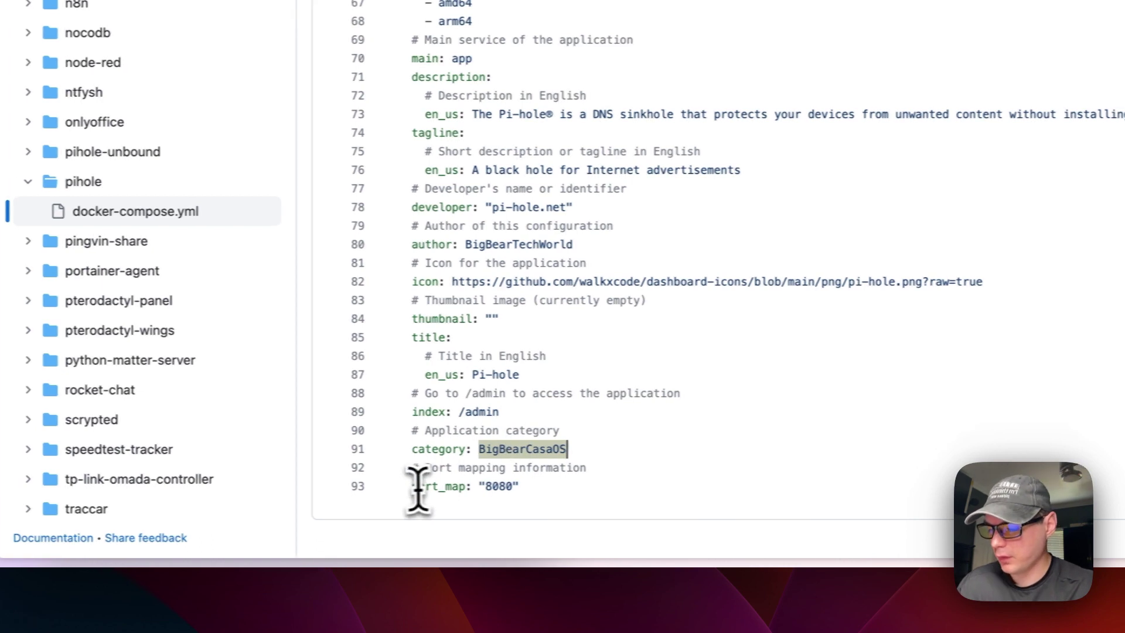
left_click_drag(427, 486, 673, 485)
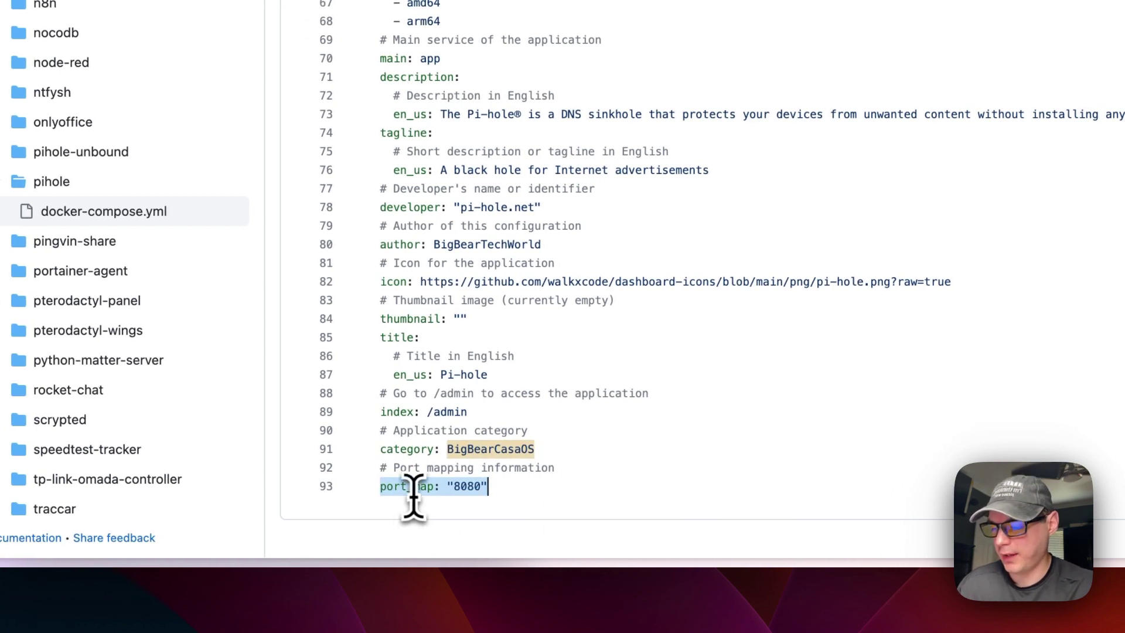
scroll(459, 492, "up", 12)
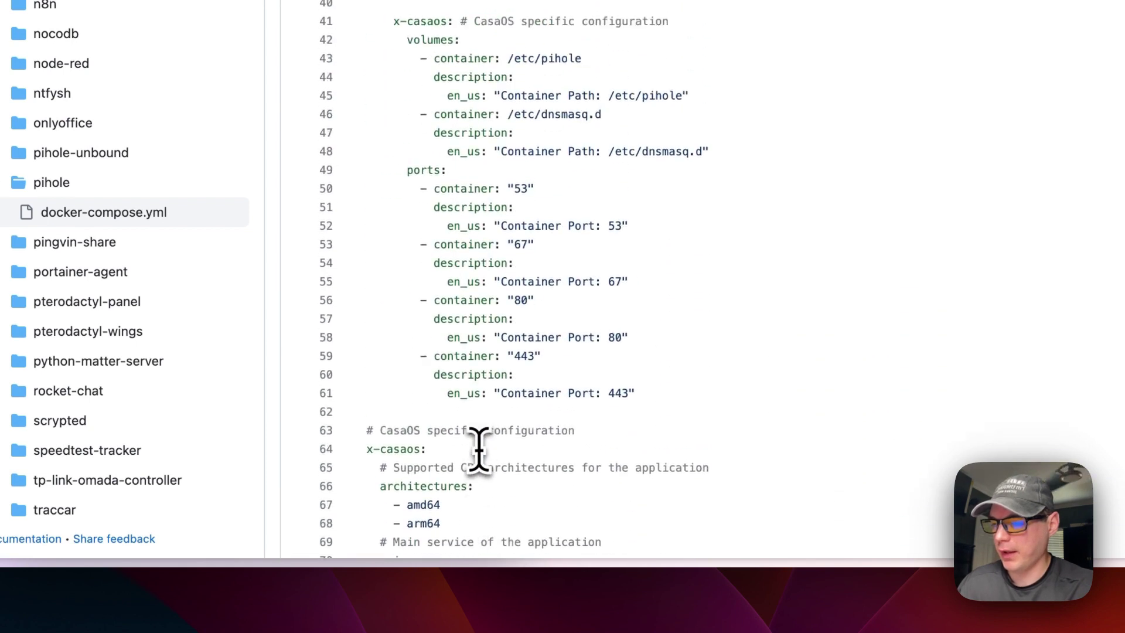
scroll(454, 343, "up", 3)
double_click(440, 267)
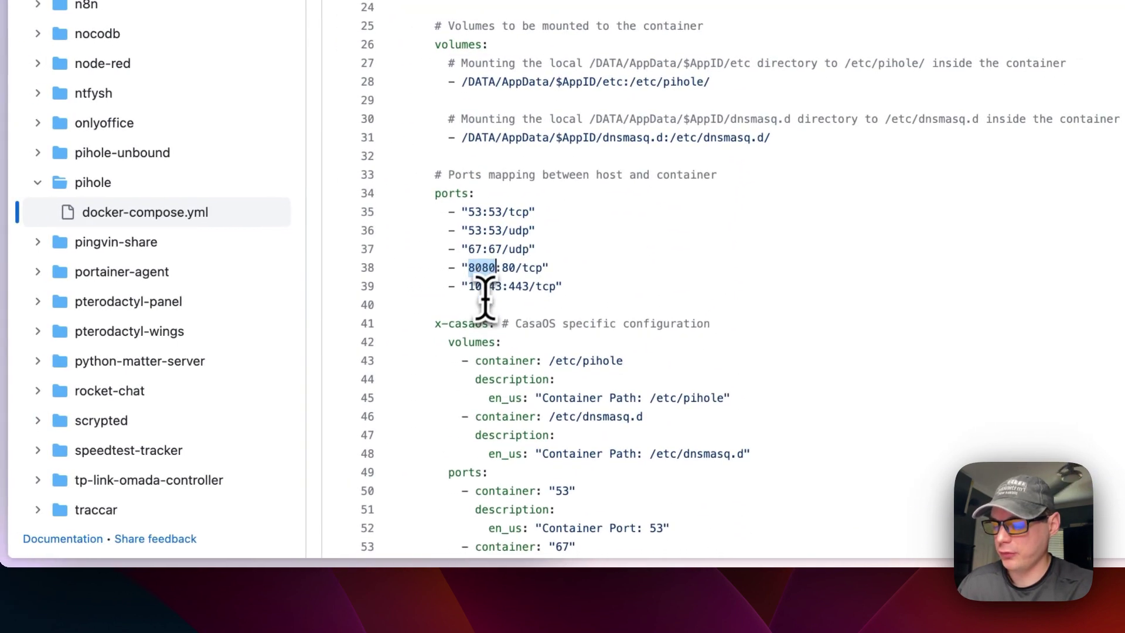
scroll(483, 297, "down", 14)
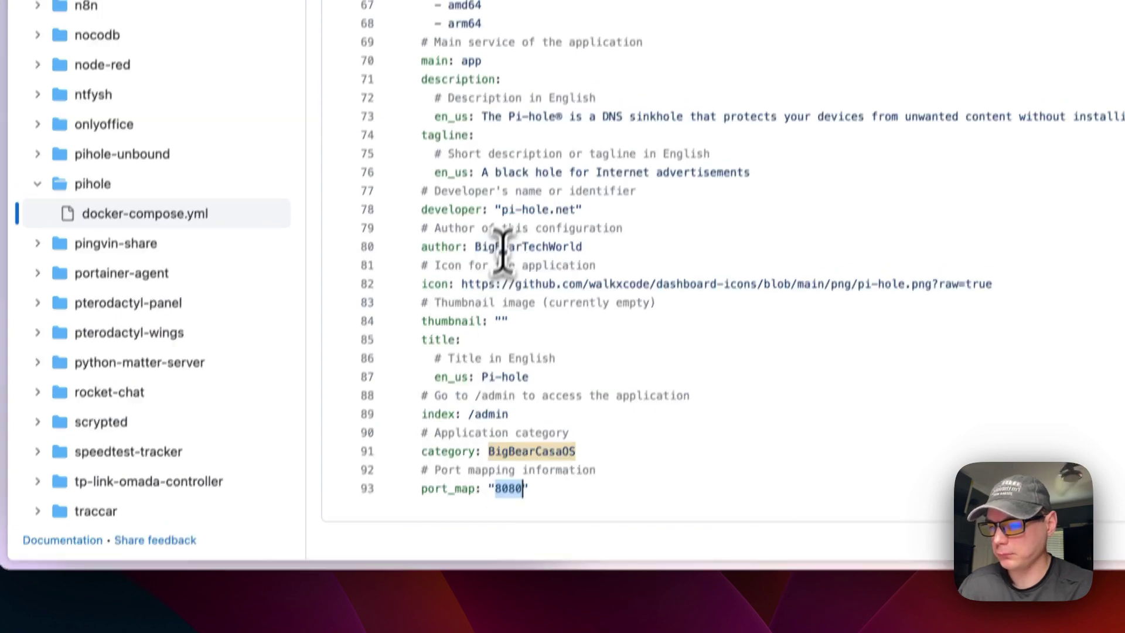
scroll(497, 289, "up", 20)
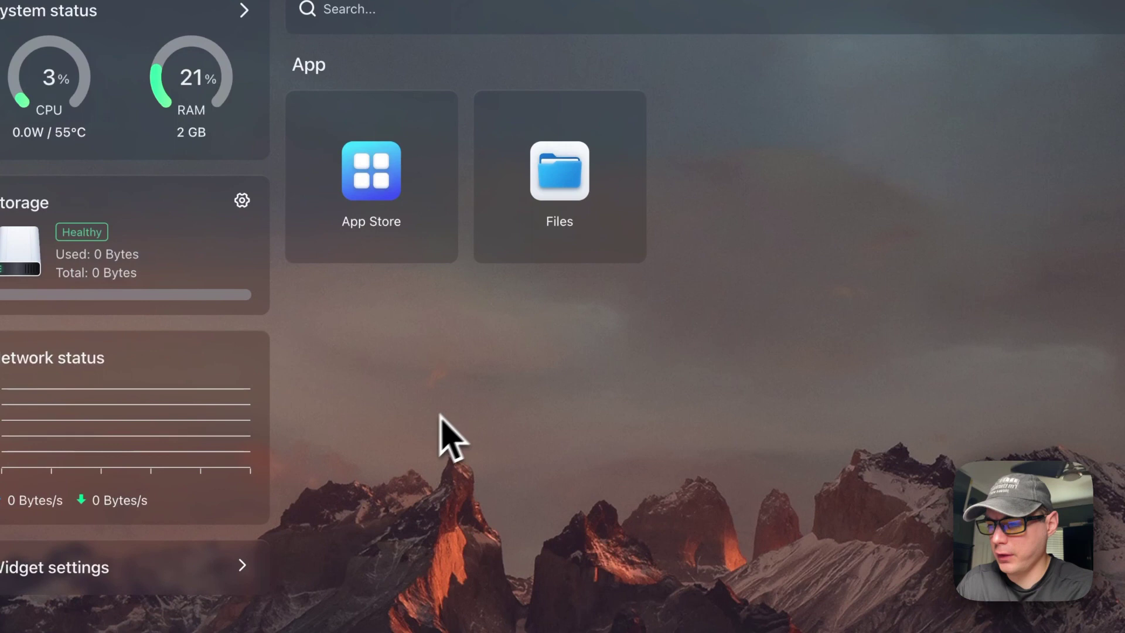
Search 'pi' in the App Store and install the BigBearCasaOS Pi-hole app
left_click(376, 208)
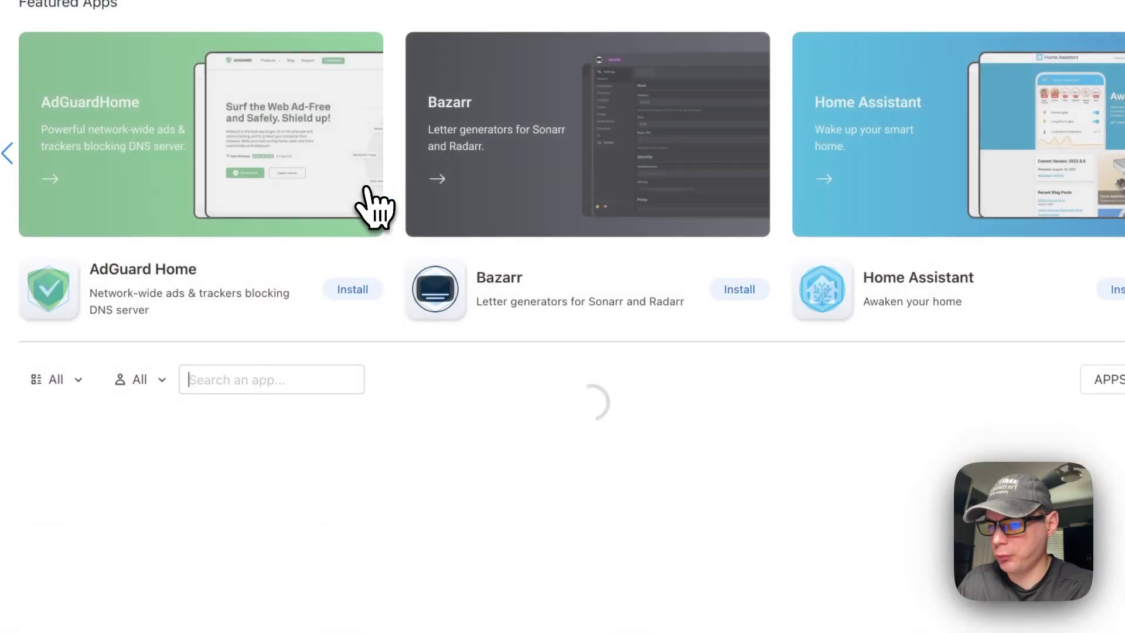
left_click(363, 335)
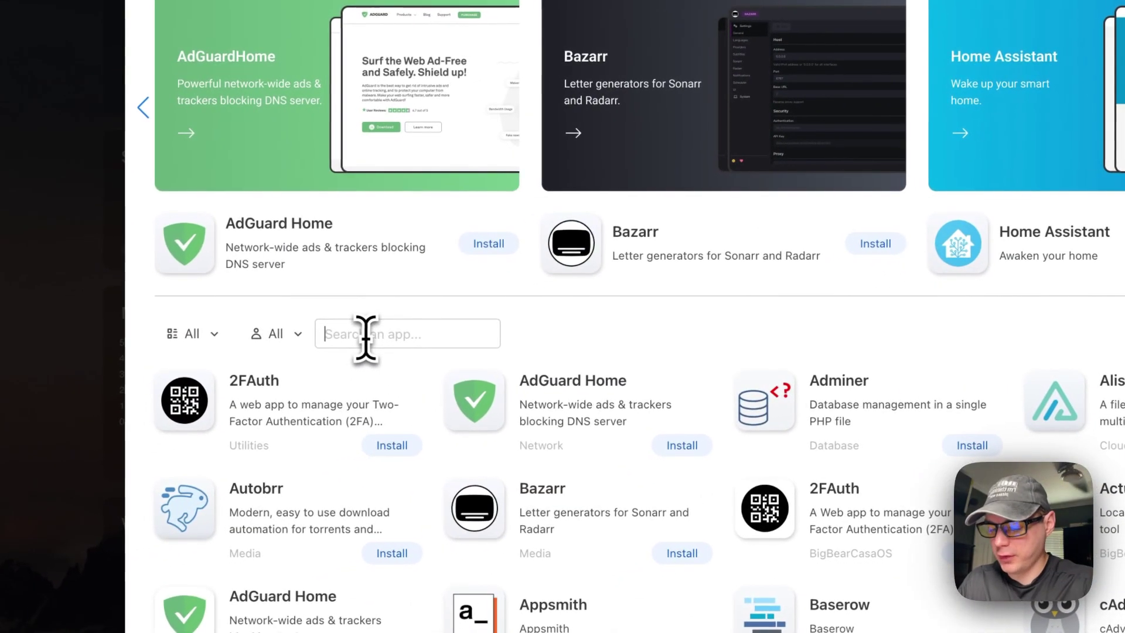
type("pi")
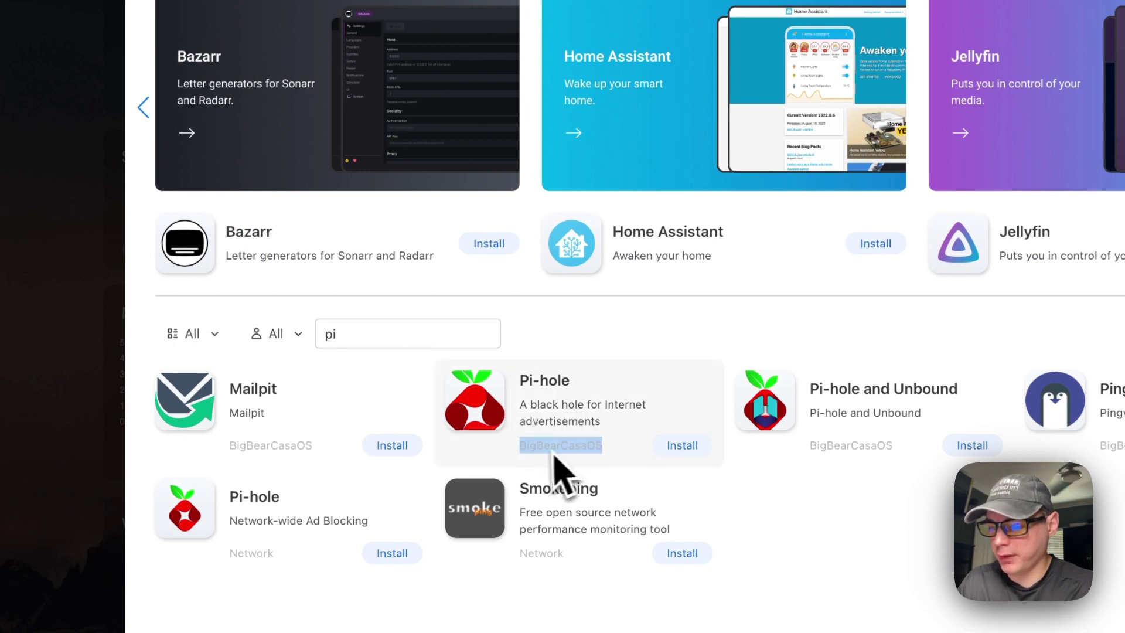
left_click(553, 413)
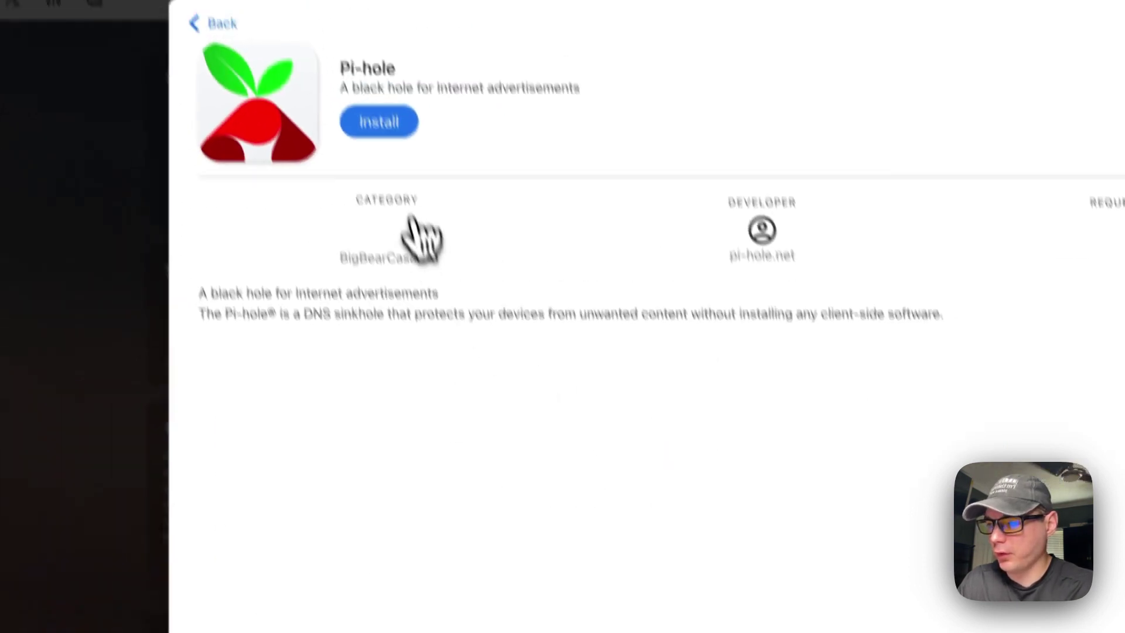
left_click(397, 184)
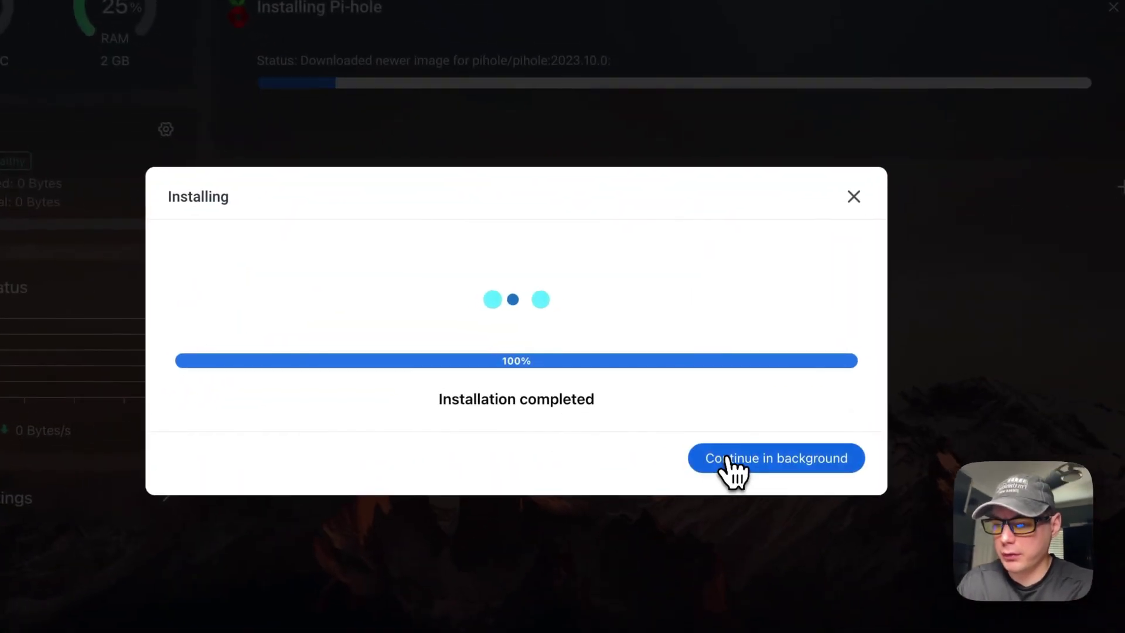
Let the installer continue in the background and reload the CasaOS dashboard
left_click(671, 379)
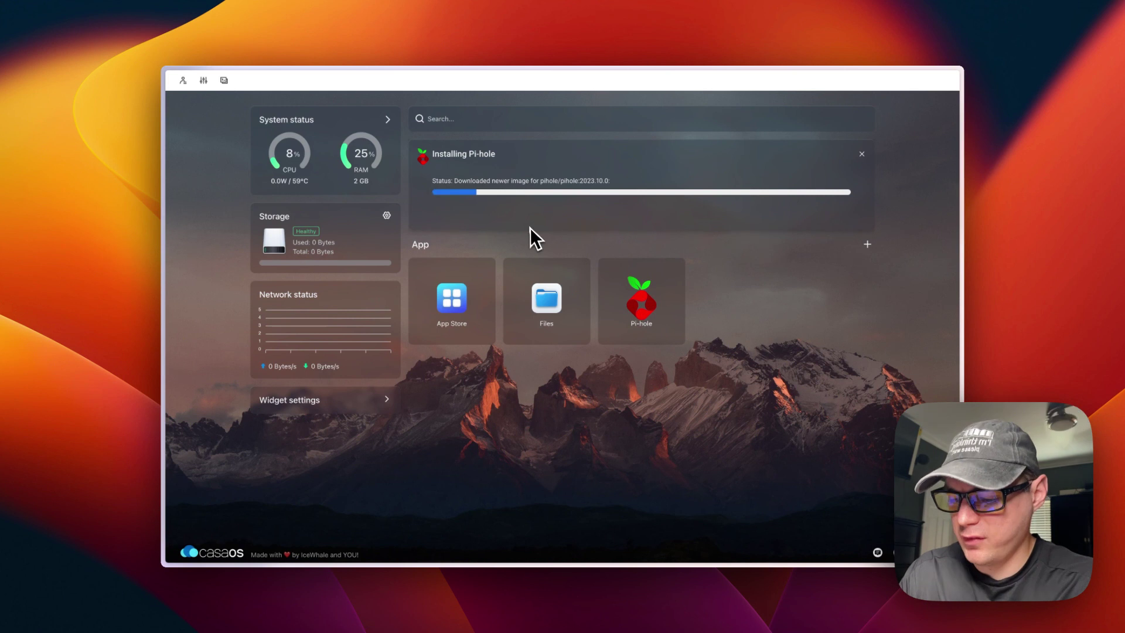
key("super+r")
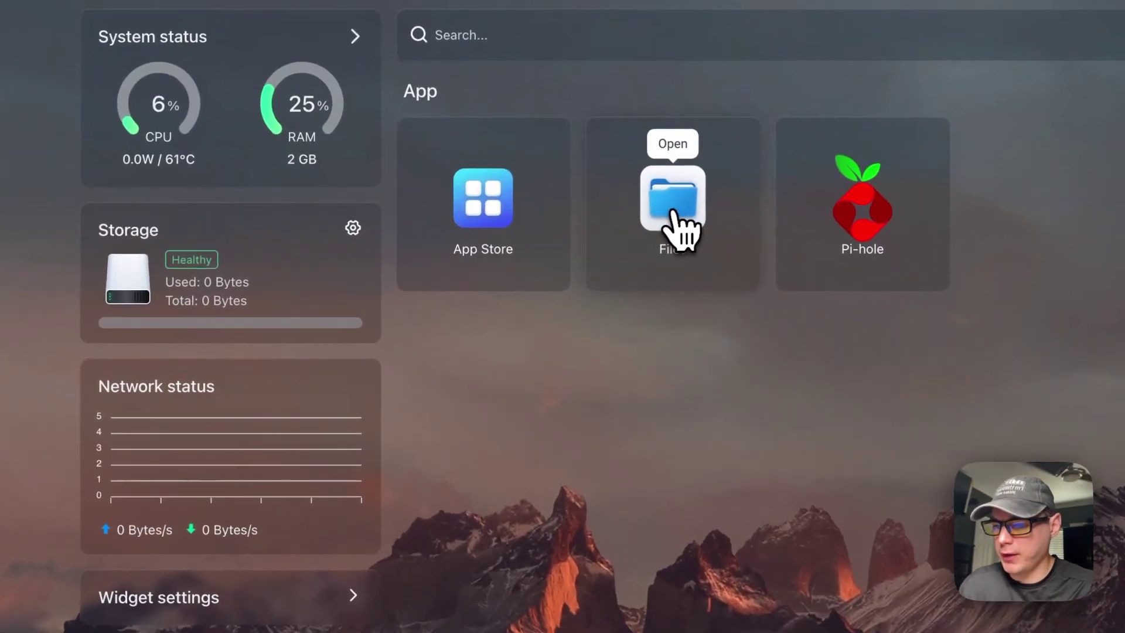
In Files, browse AppData > big-bear-pihole and look inside dnsmasq.d and etc
left_click(673, 208)
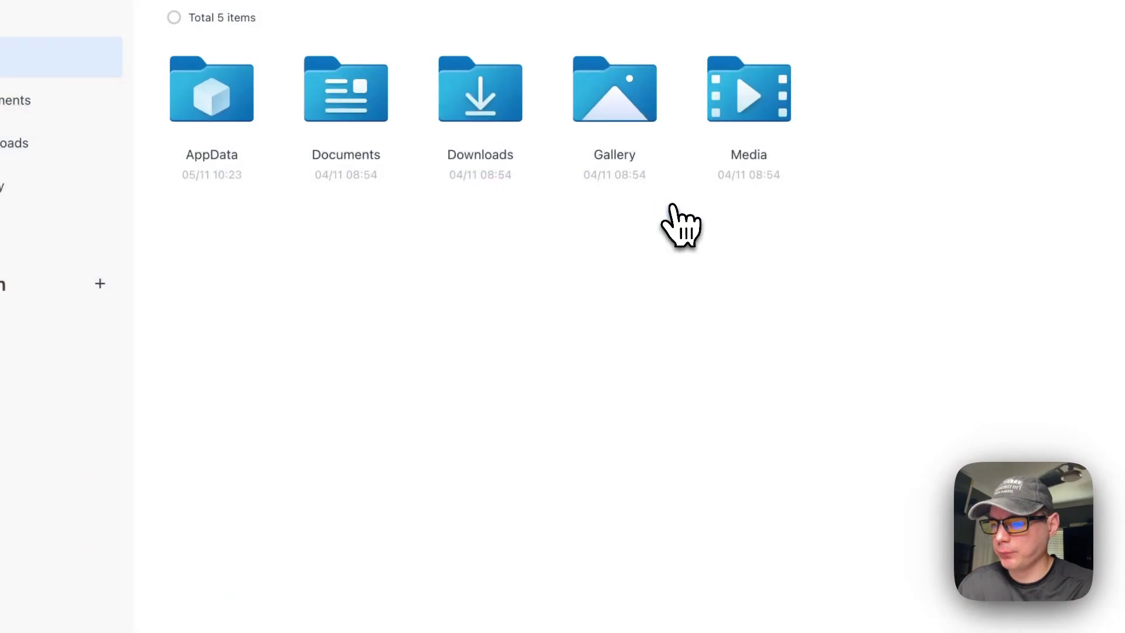
left_click(367, 249)
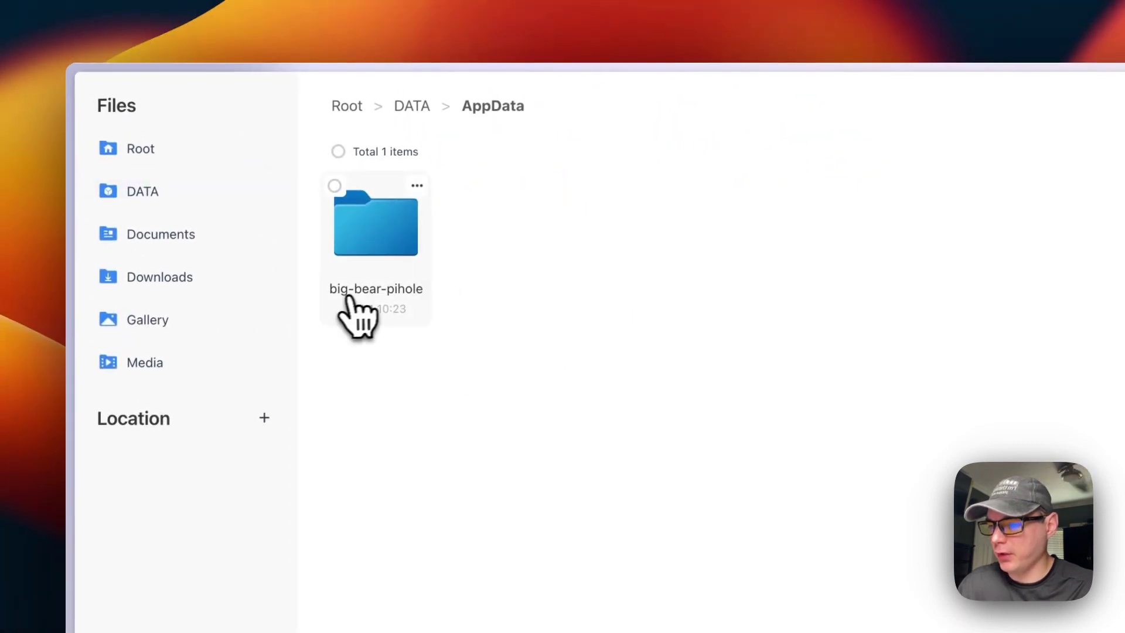
left_click(402, 297)
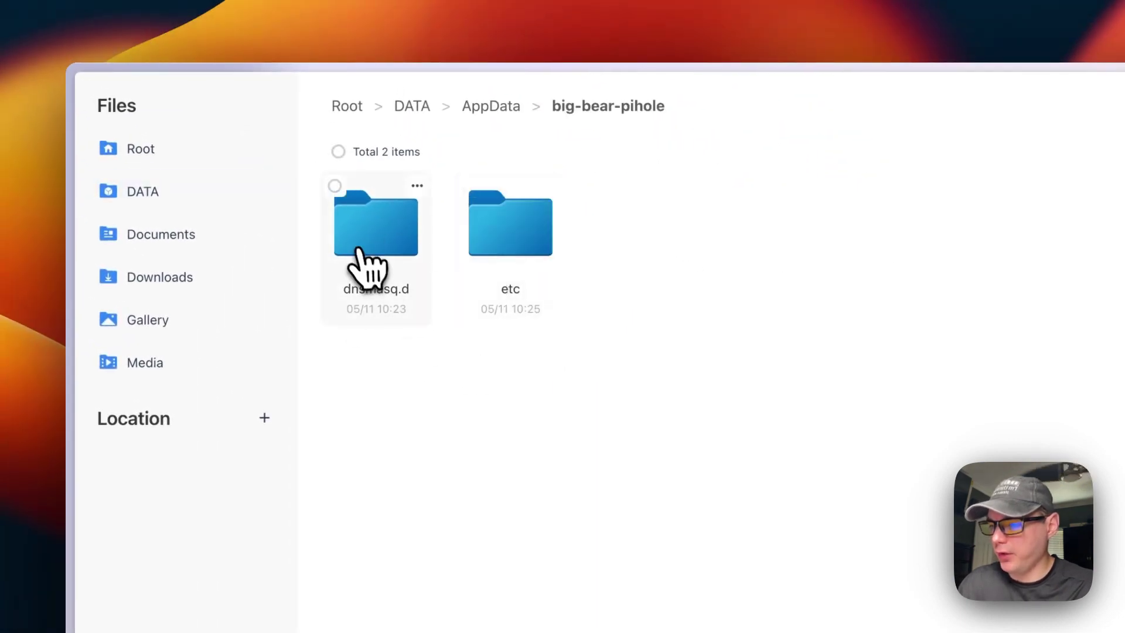
left_click(392, 294)
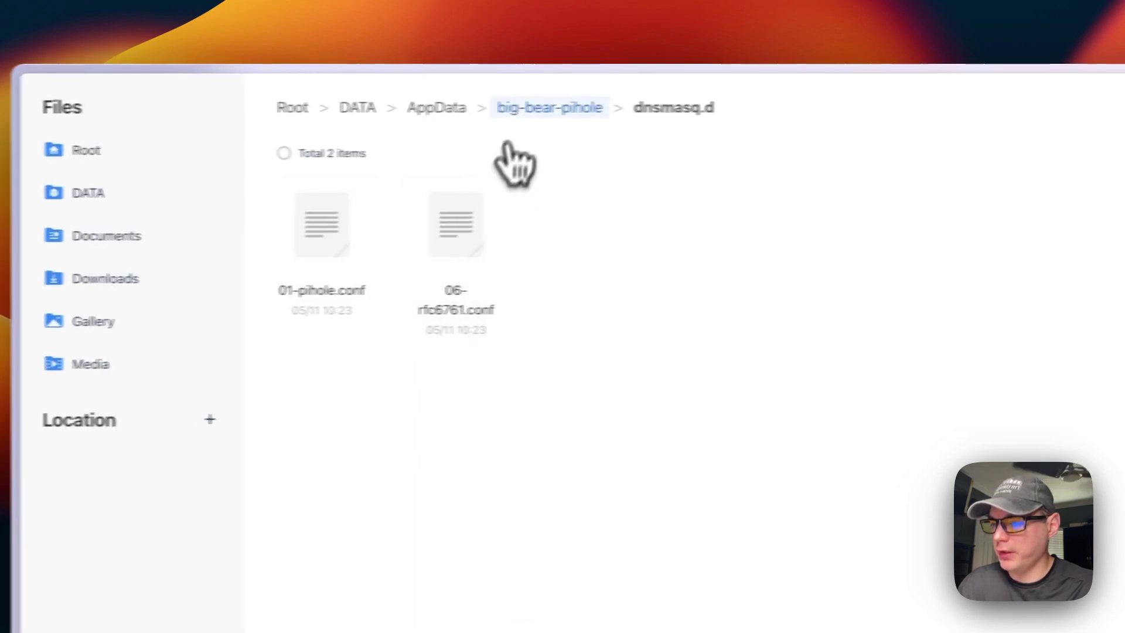
left_click(565, 107)
left_click(406, 252)
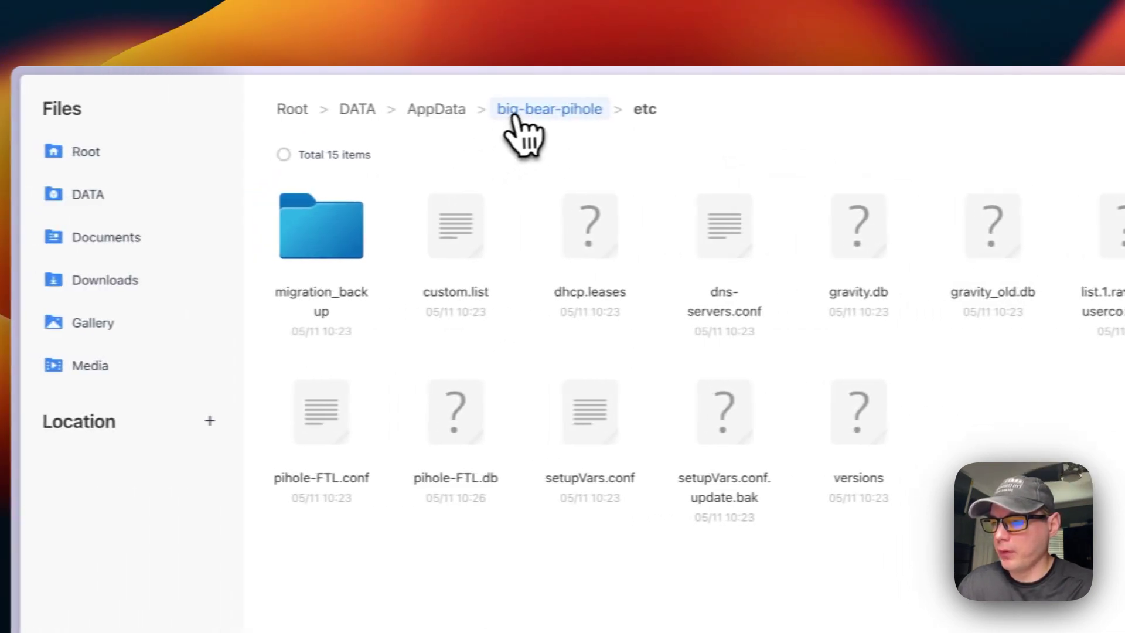
left_click(516, 112)
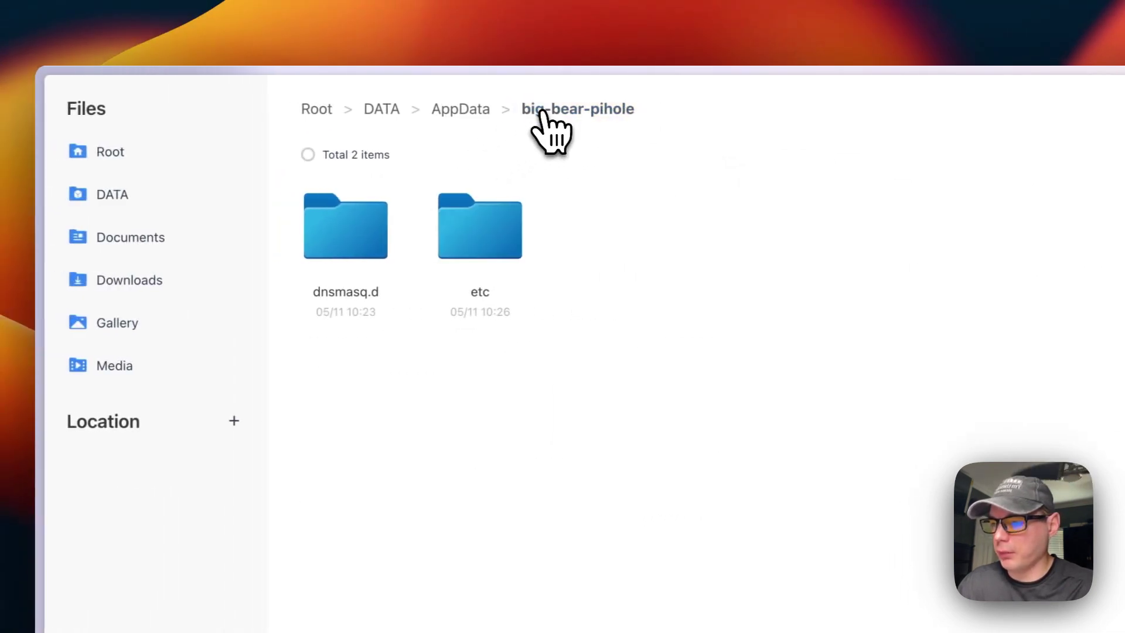
Select both folders, open and dismiss their options menu, then close Files
left_click(311, 155)
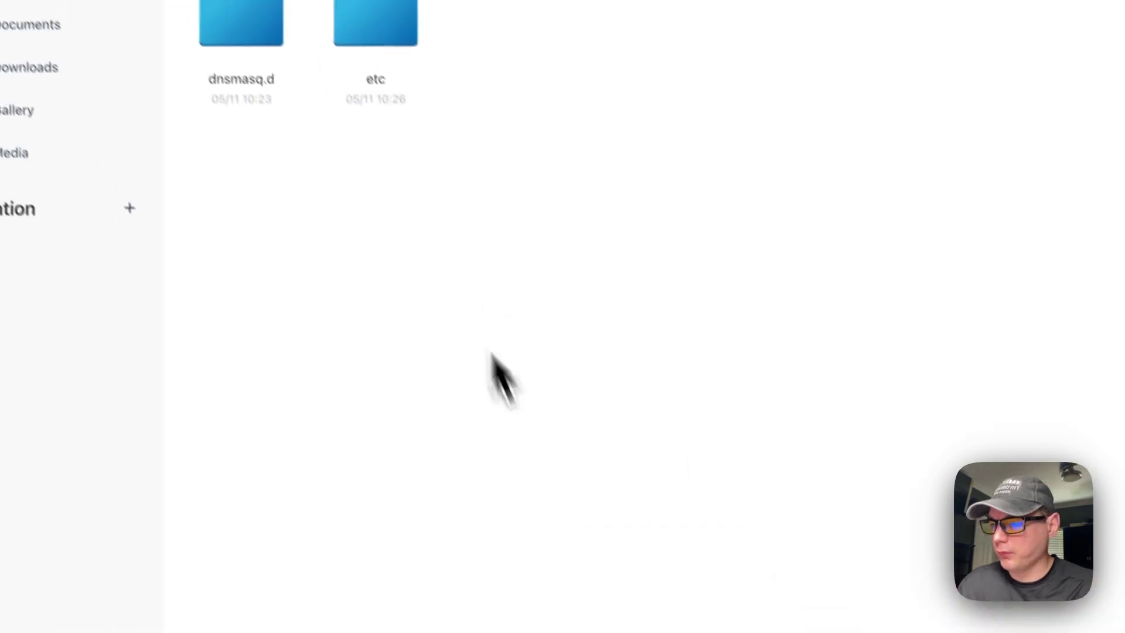
left_click(416, 186)
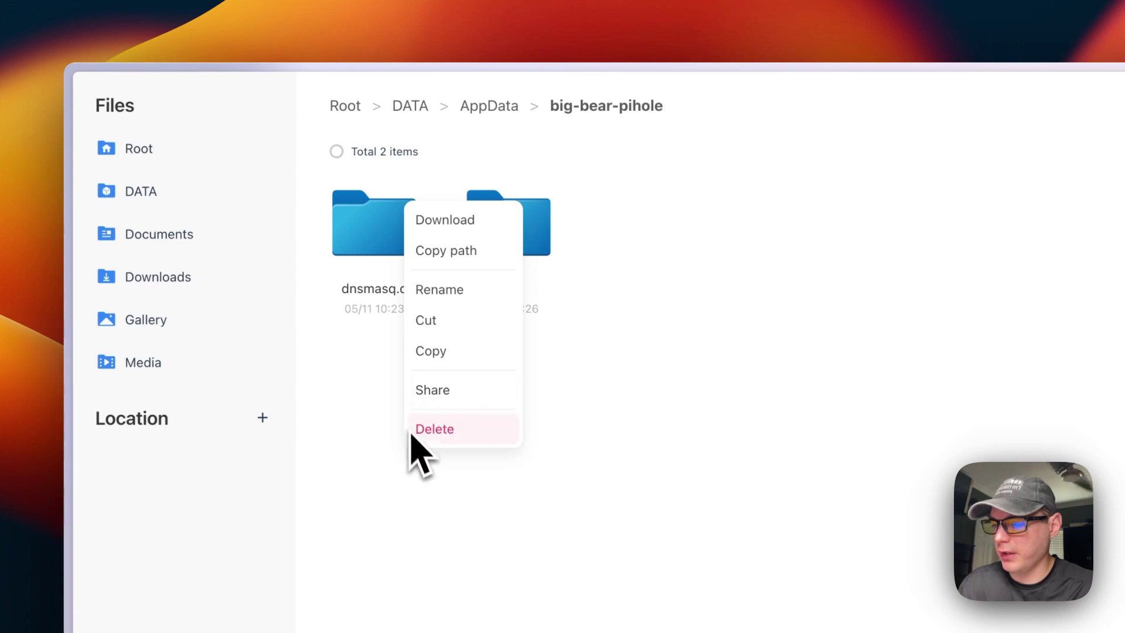
left_click(405, 481)
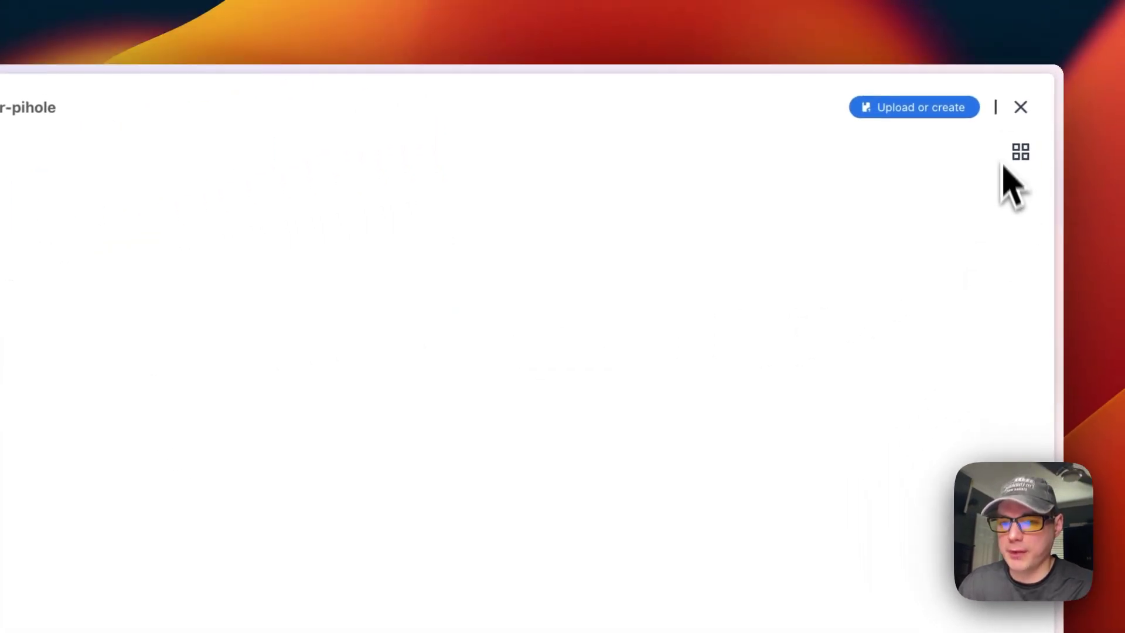
left_click(1065, 93)
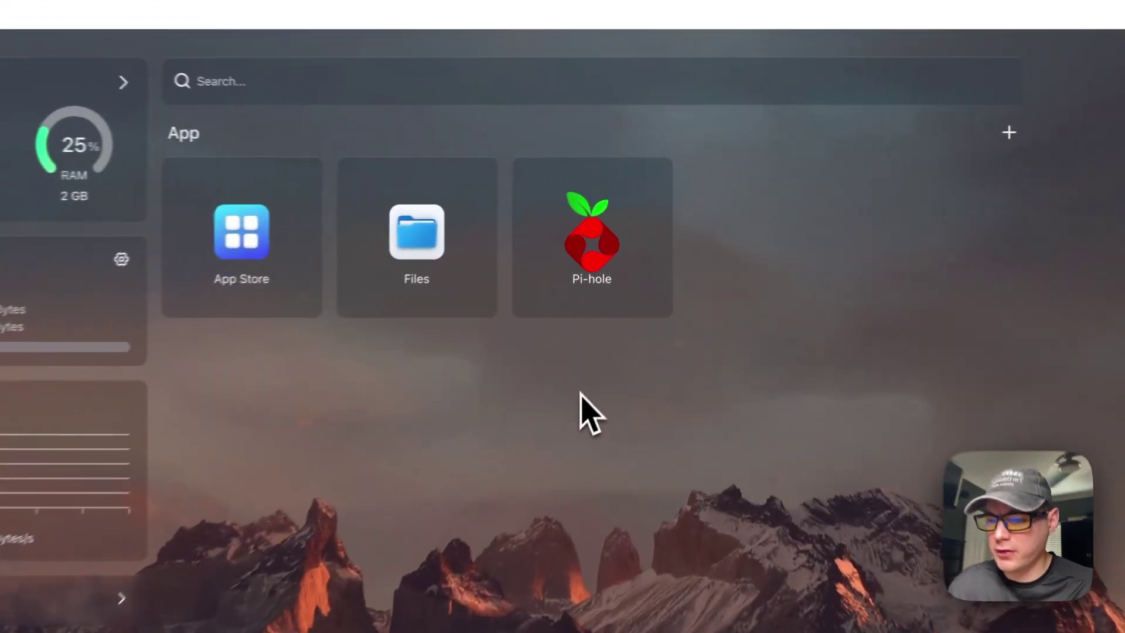
Write the note 'Testing' in the Pi-hole app's Tips and save it
mouse_move(664, 216)
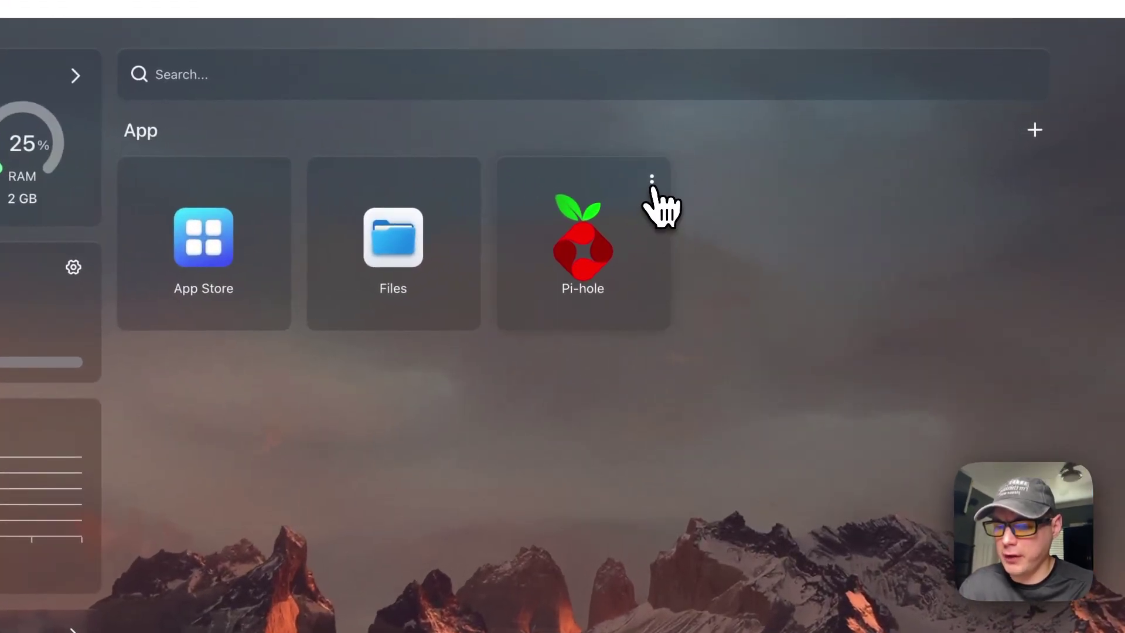
left_click(651, 181)
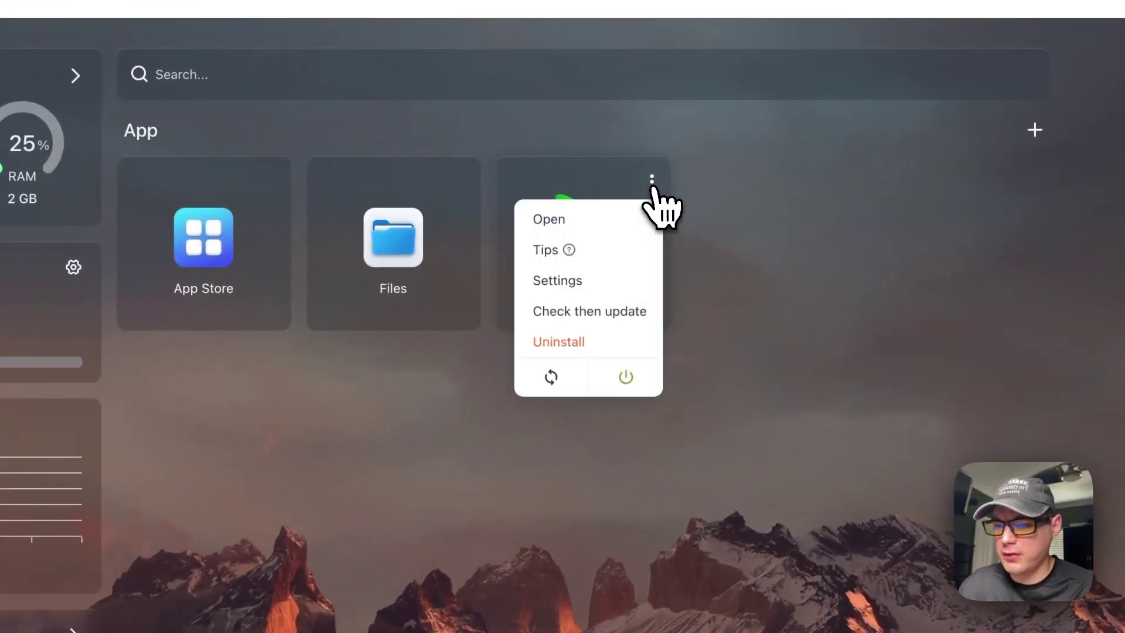
left_click(559, 252)
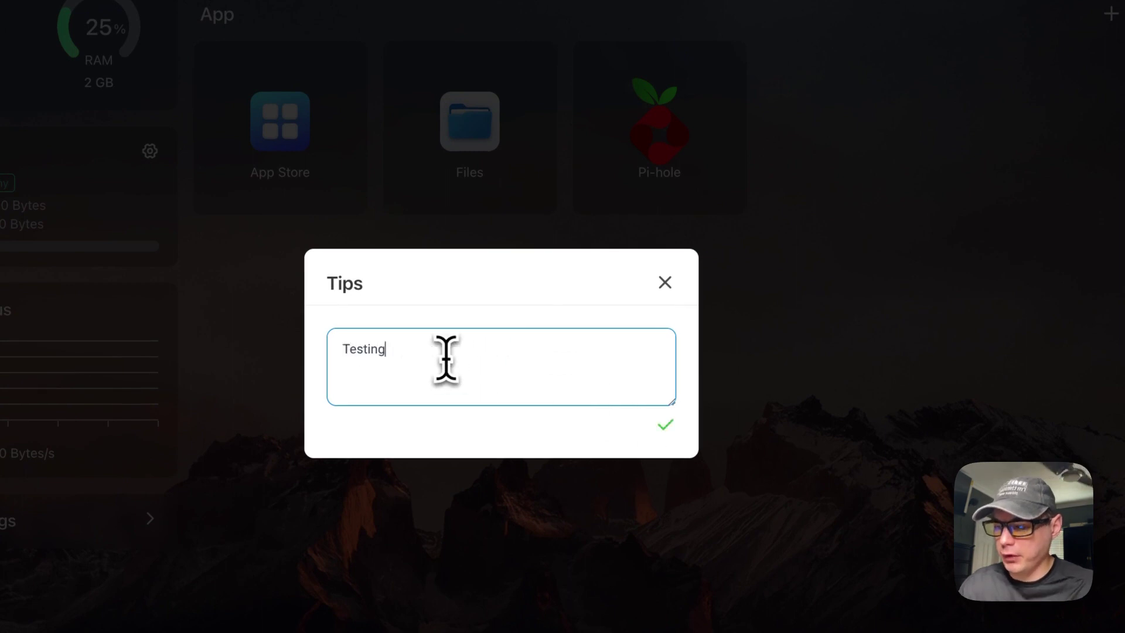
left_click(666, 424)
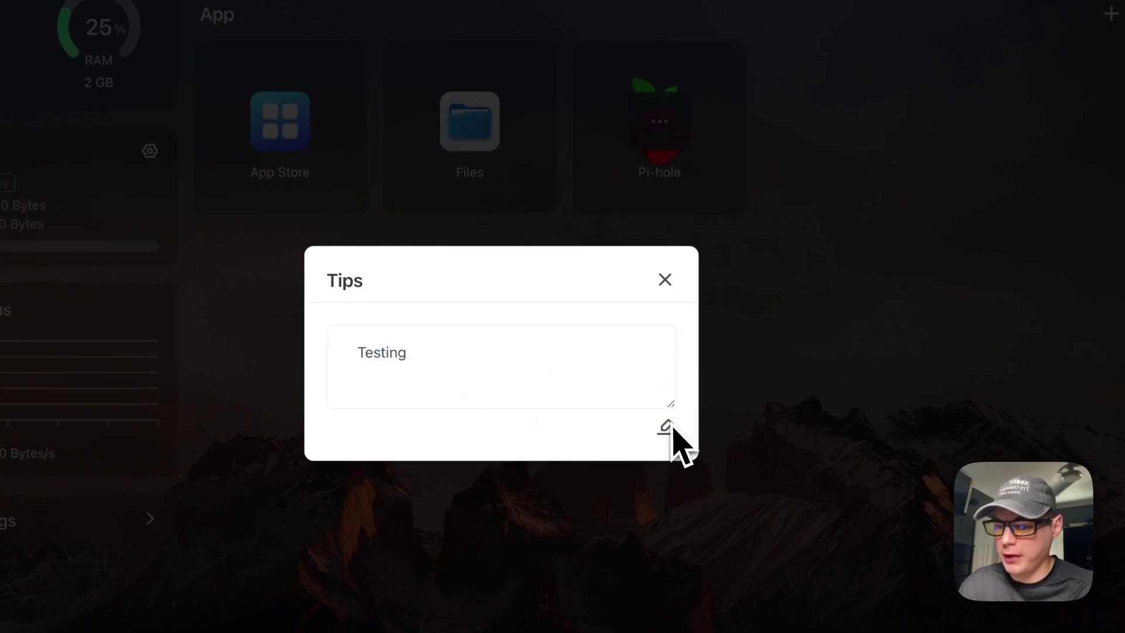
left_click(664, 283)
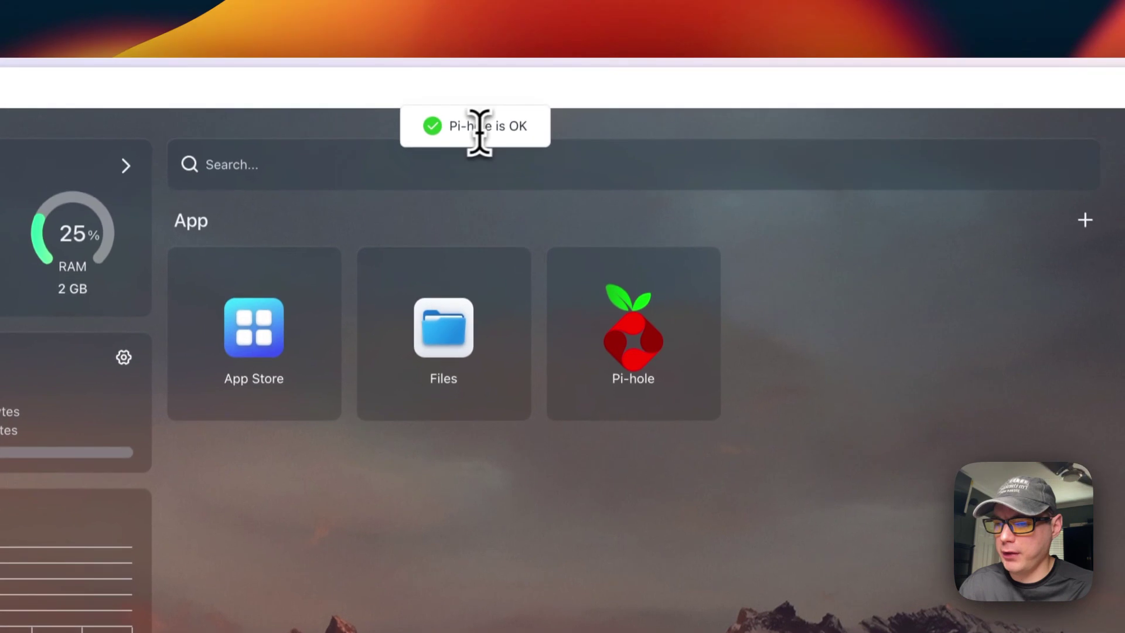
Reopen the Pi-hole Tips to confirm the Testing note persisted
left_click_drag(477, 130, 655, 141)
left_click(534, 158)
left_click(705, 284)
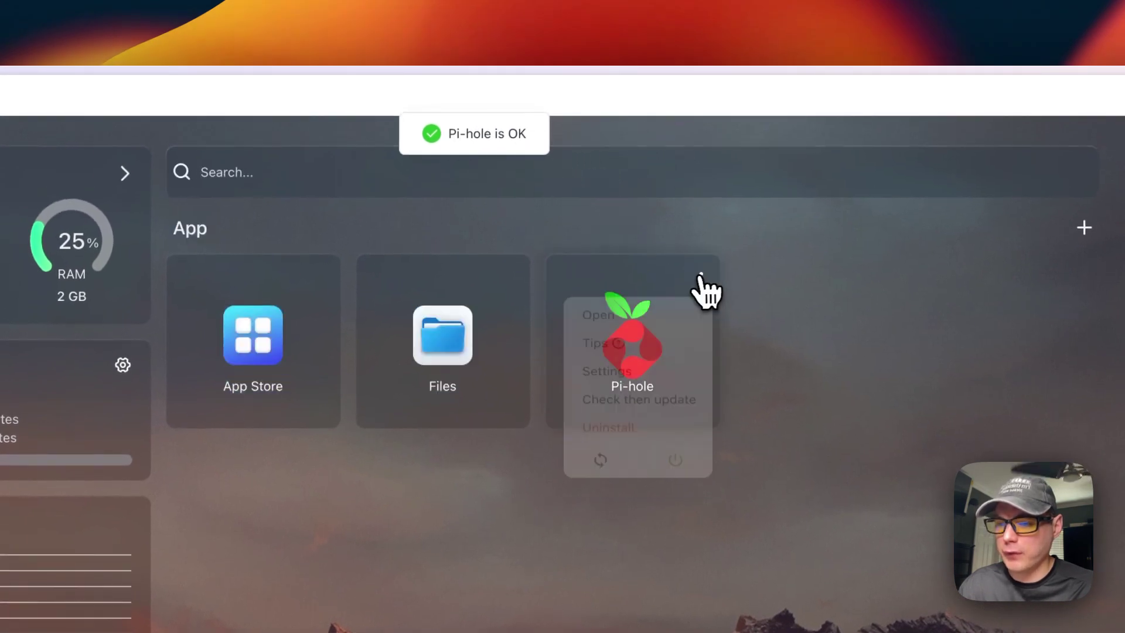
left_click(656, 347)
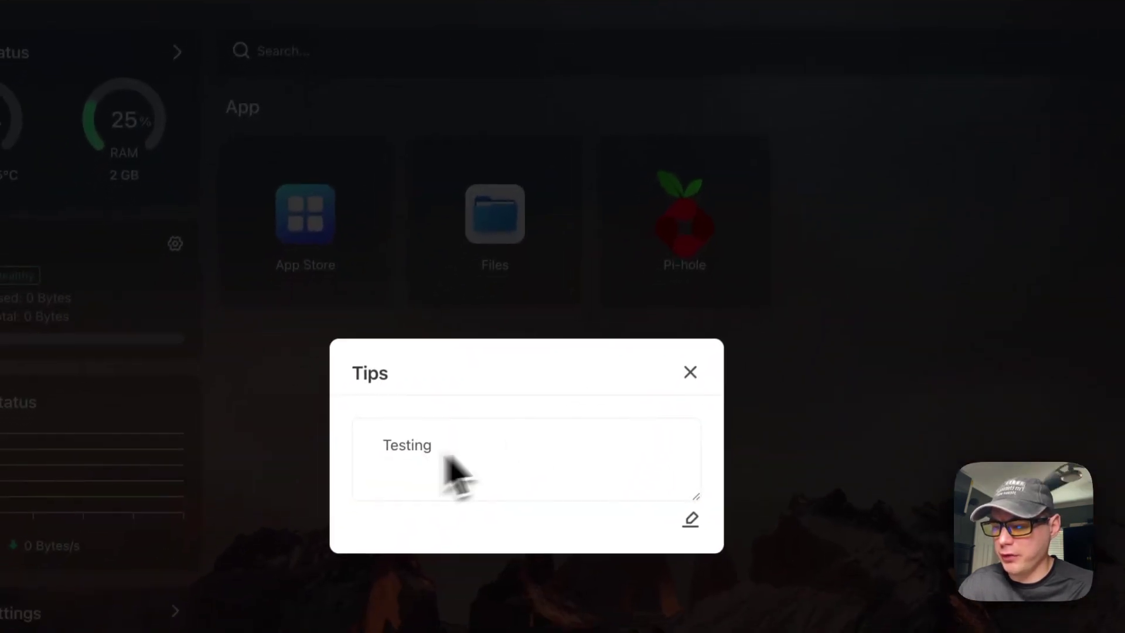
left_click(675, 406)
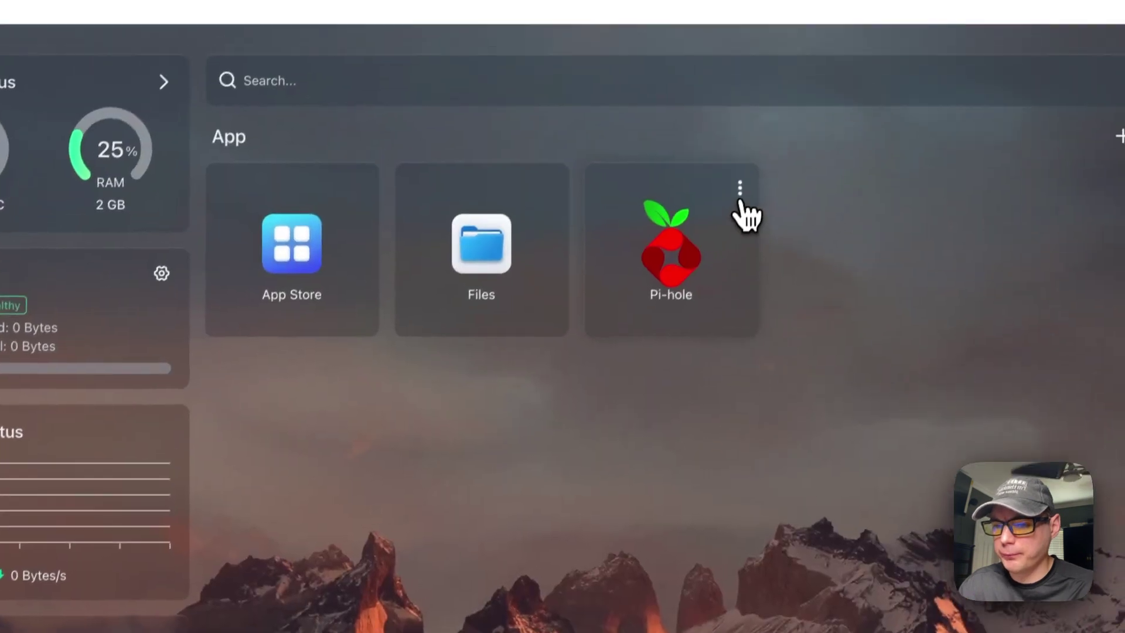
left_click(740, 190)
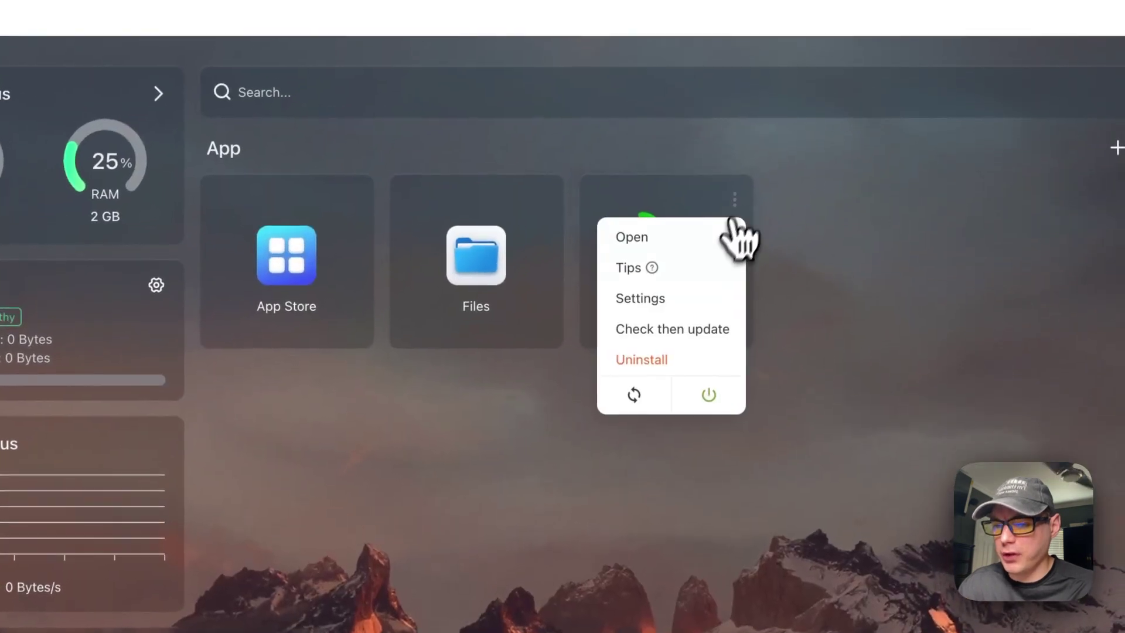
Open the Pi-hole settings and run ls in the container terminal
left_click(650, 298)
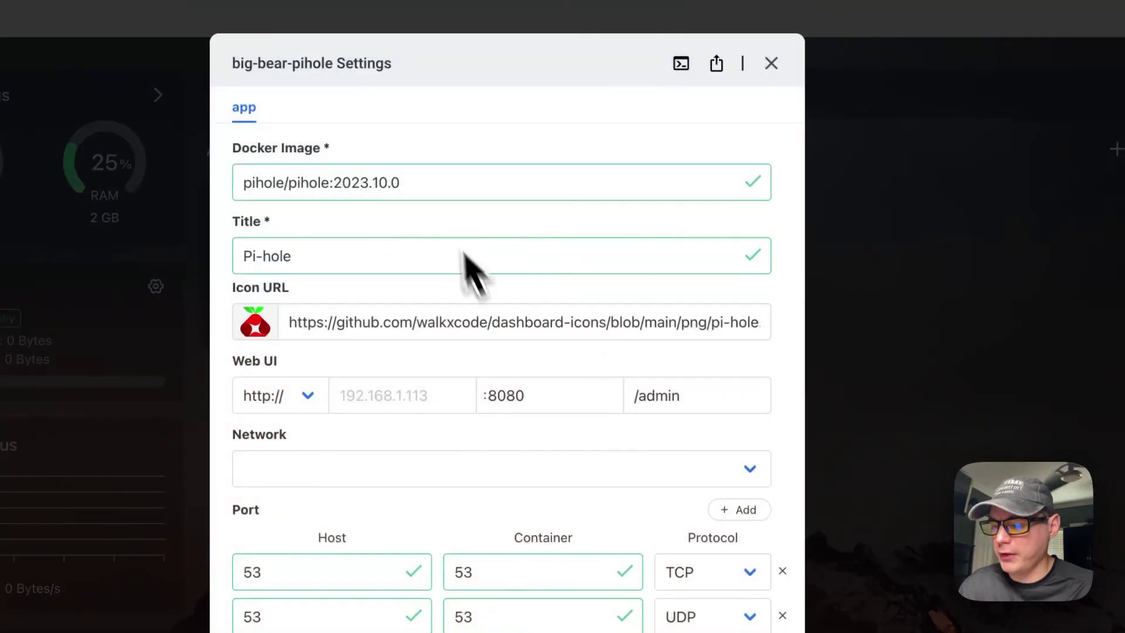
scroll(469, 351, "down", 15)
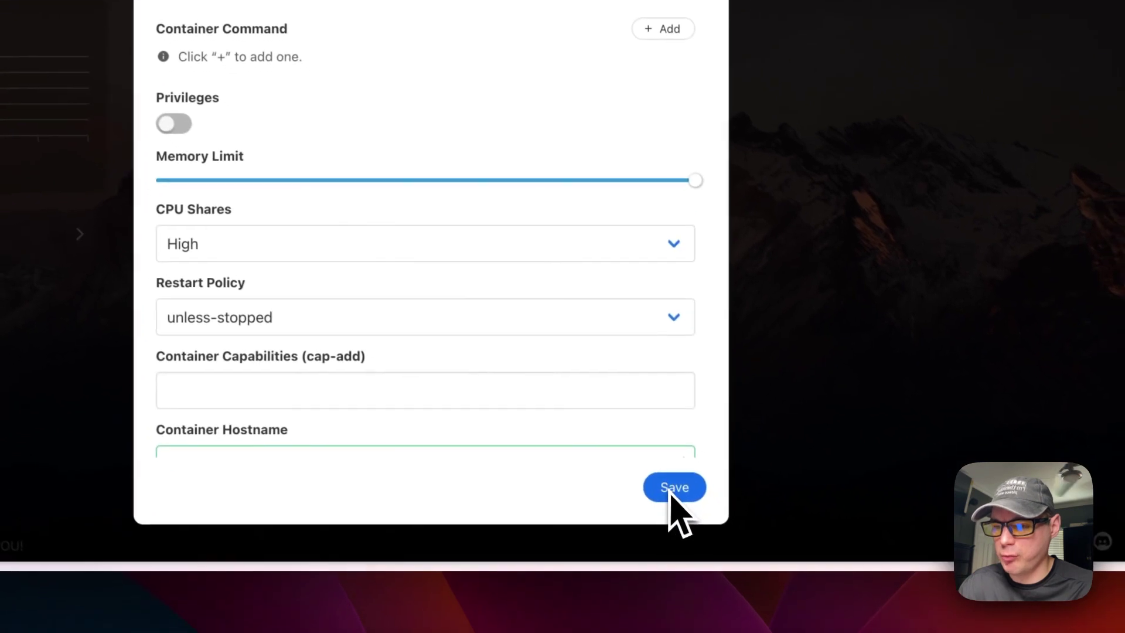
scroll(673, 472, "up", 10)
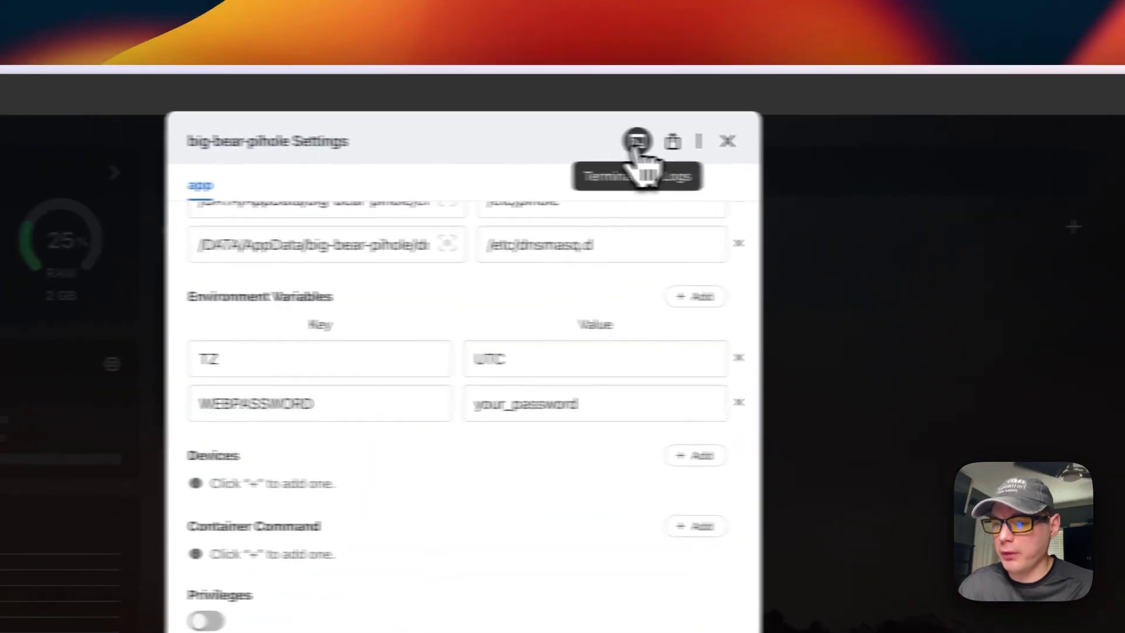
left_click(594, 133)
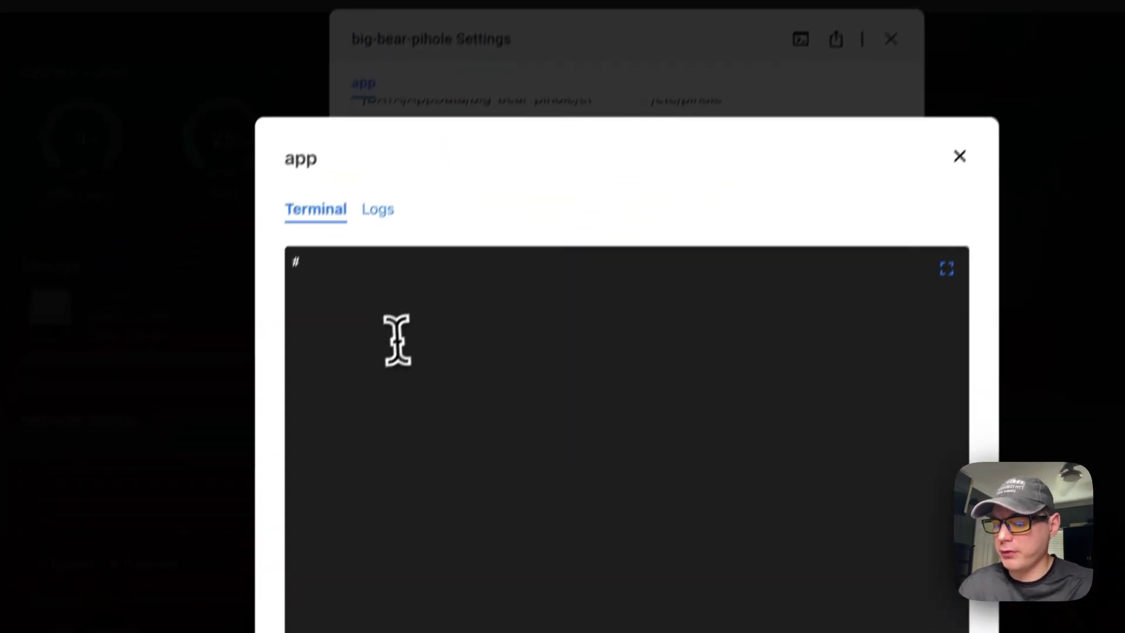
type("ls")
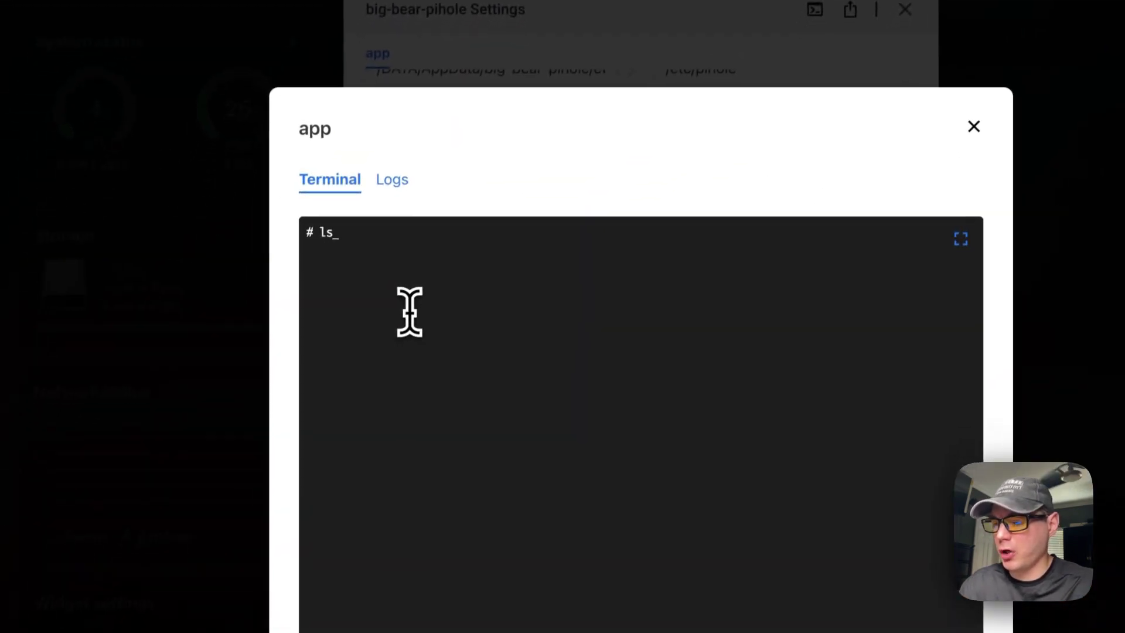
key("Return")
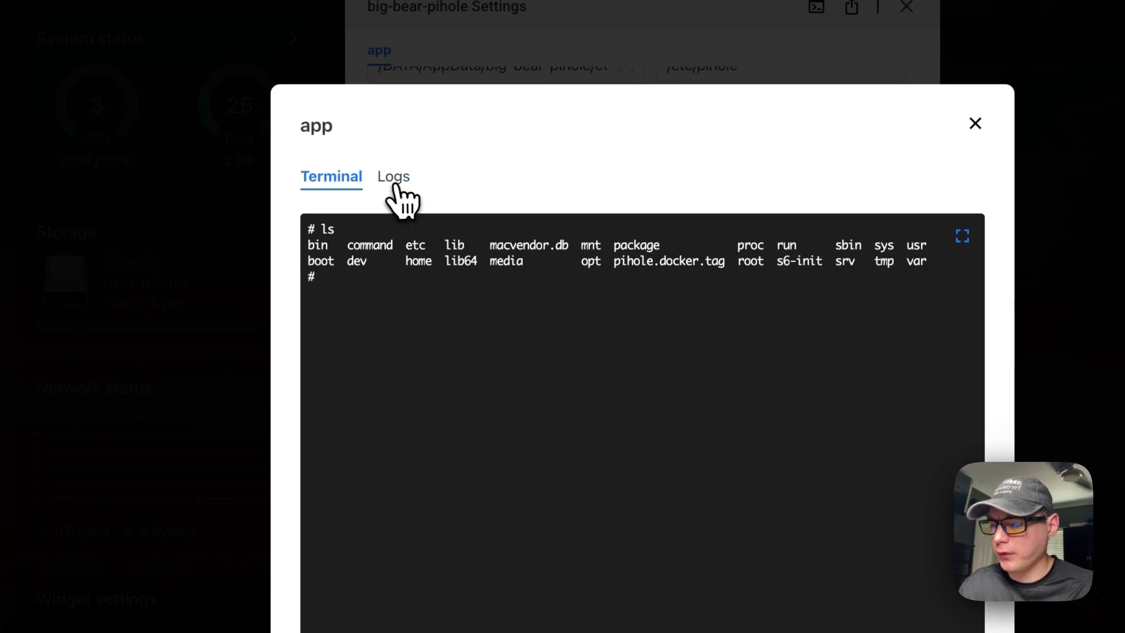
View the container's startup logs, then close the terminal window and settings
left_click(395, 179)
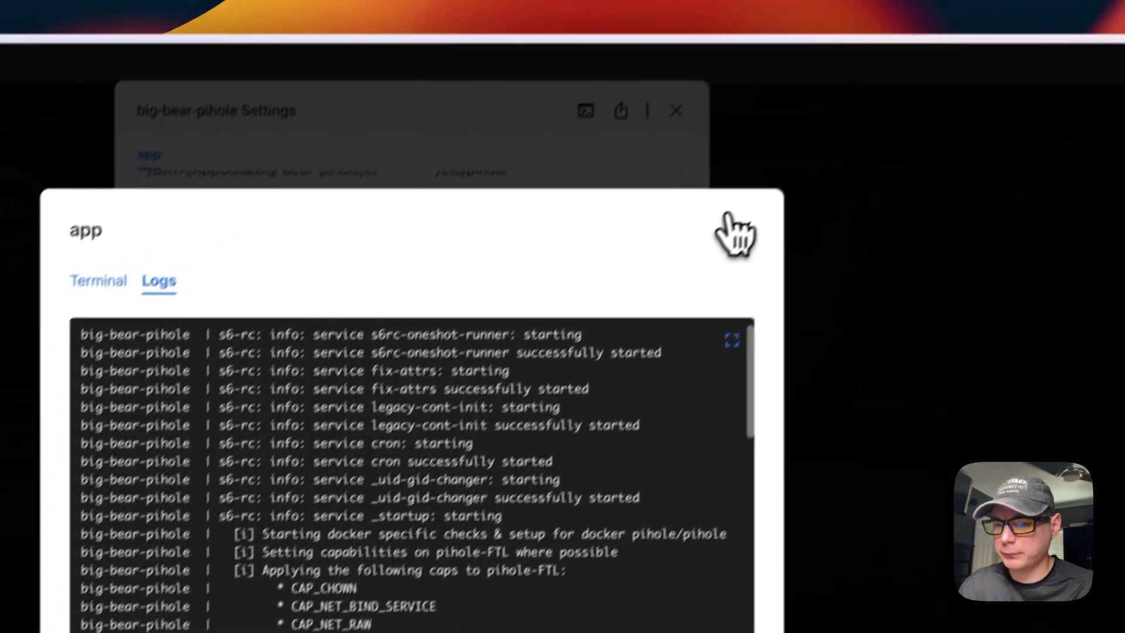
left_click(943, 1)
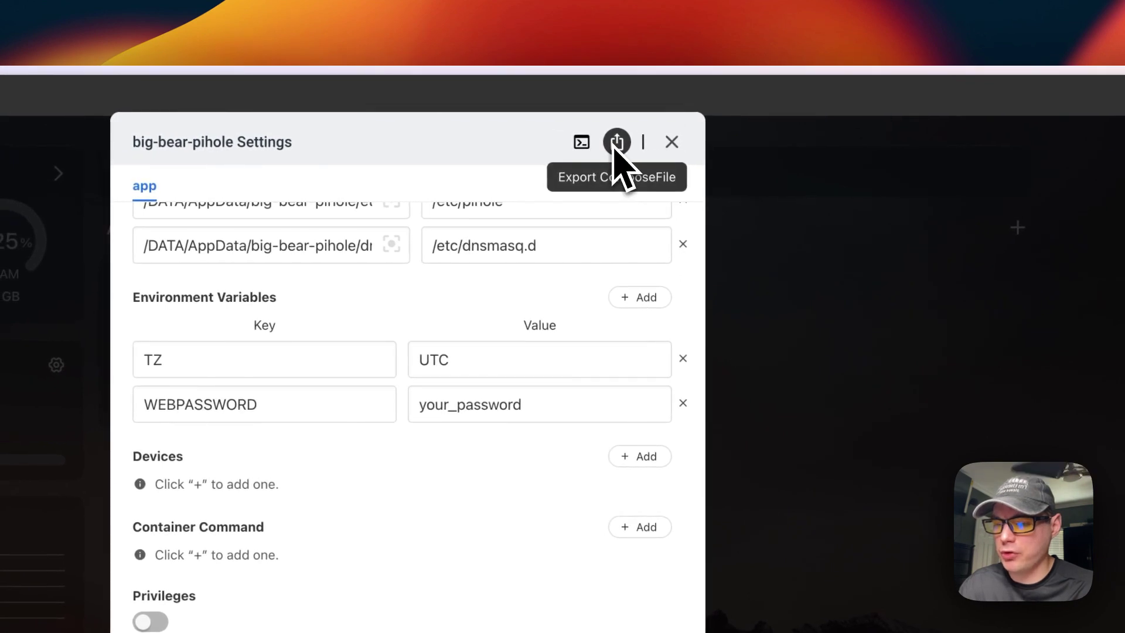
left_click(672, 144)
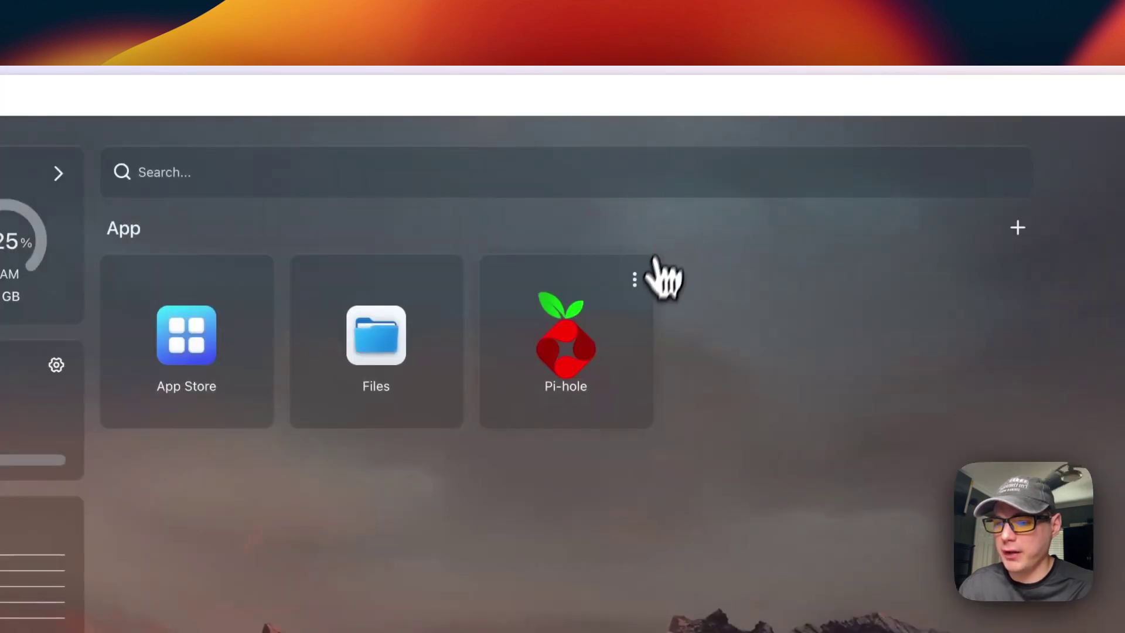
Check the Pi-hole app's options for an available update, then dismiss them
left_click(634, 279)
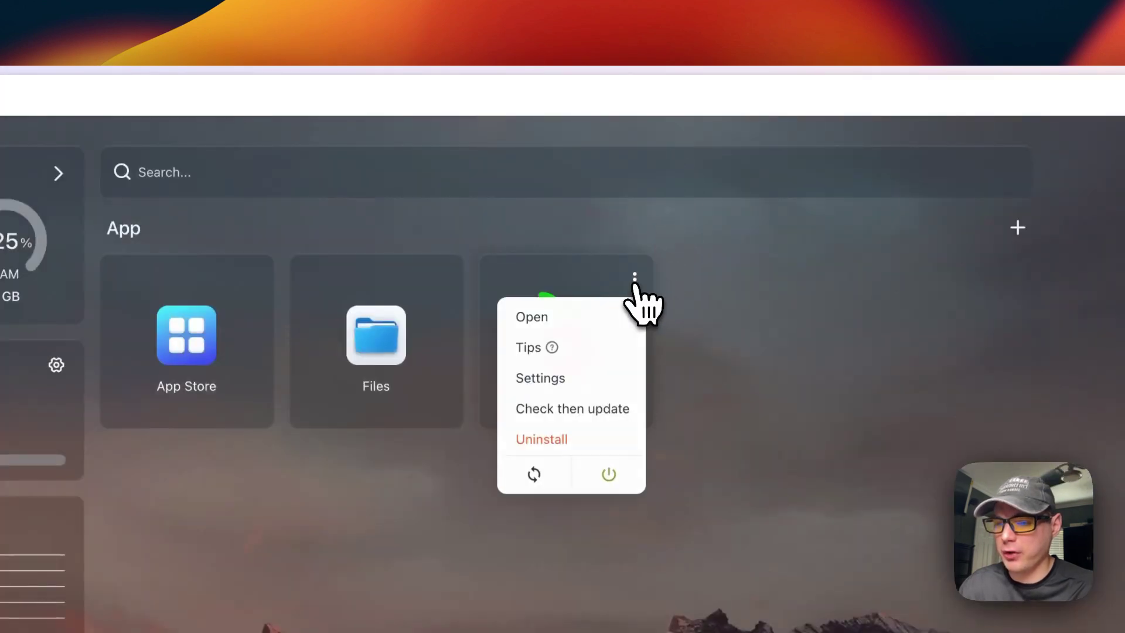
left_click(559, 410)
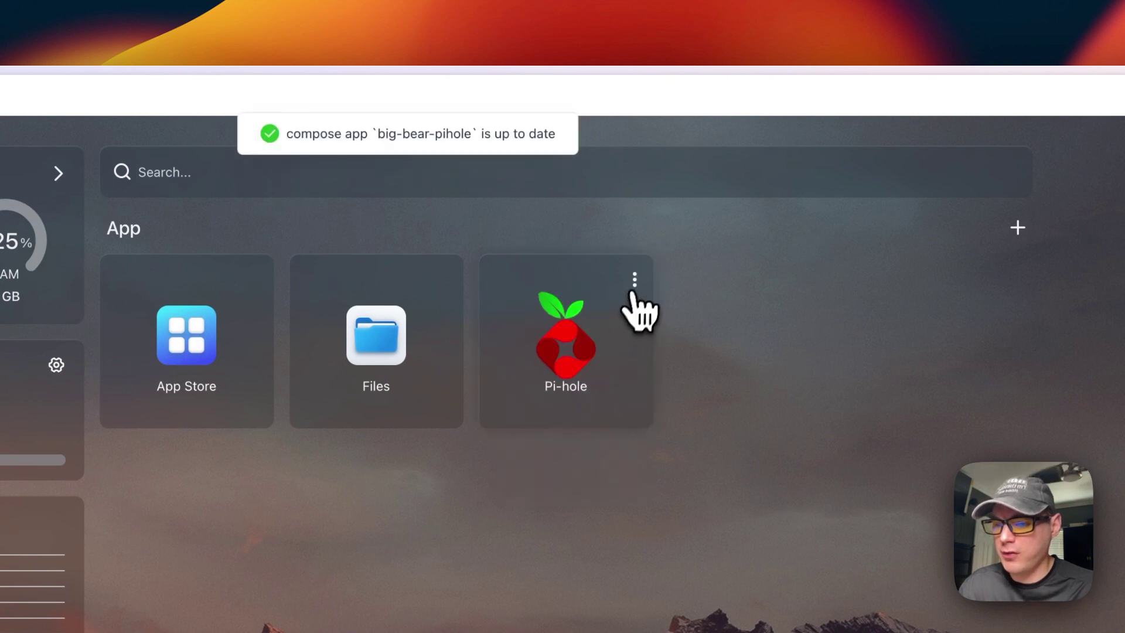
left_click(633, 287)
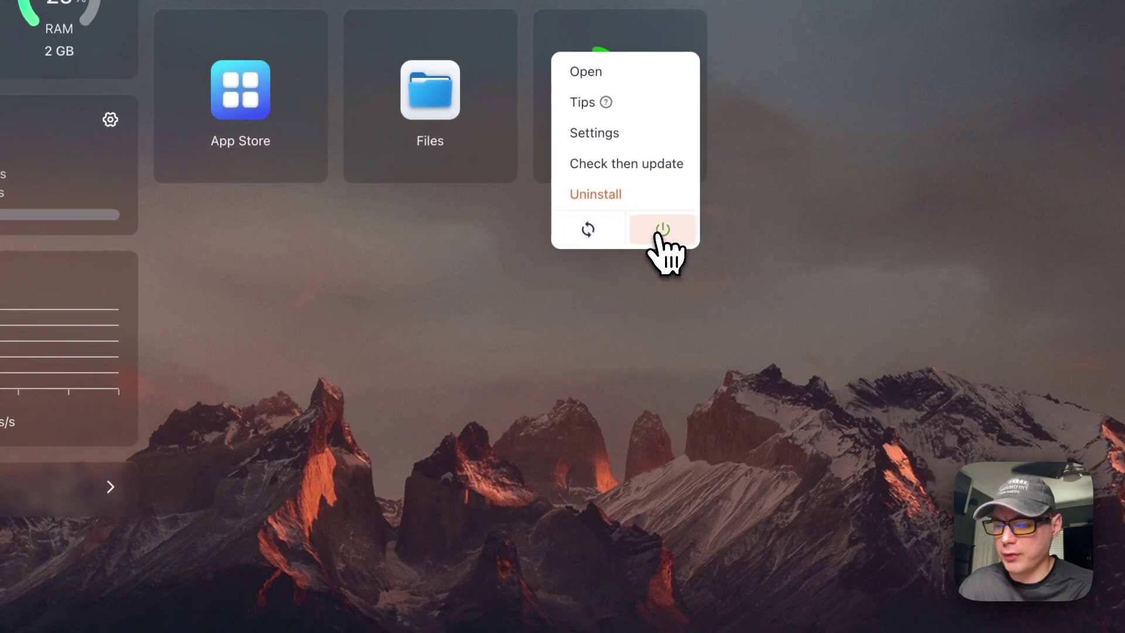
left_click(495, 470)
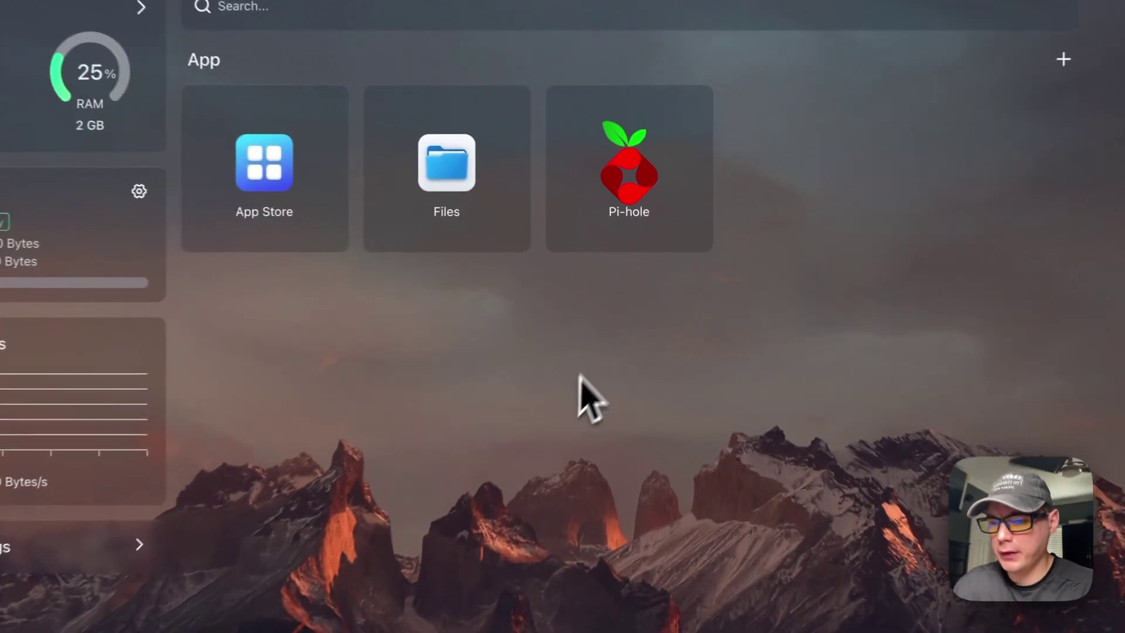
Copy the WEBPASSWORD value from Pi-hole's settings and close the settings
mouse_move(675, 173)
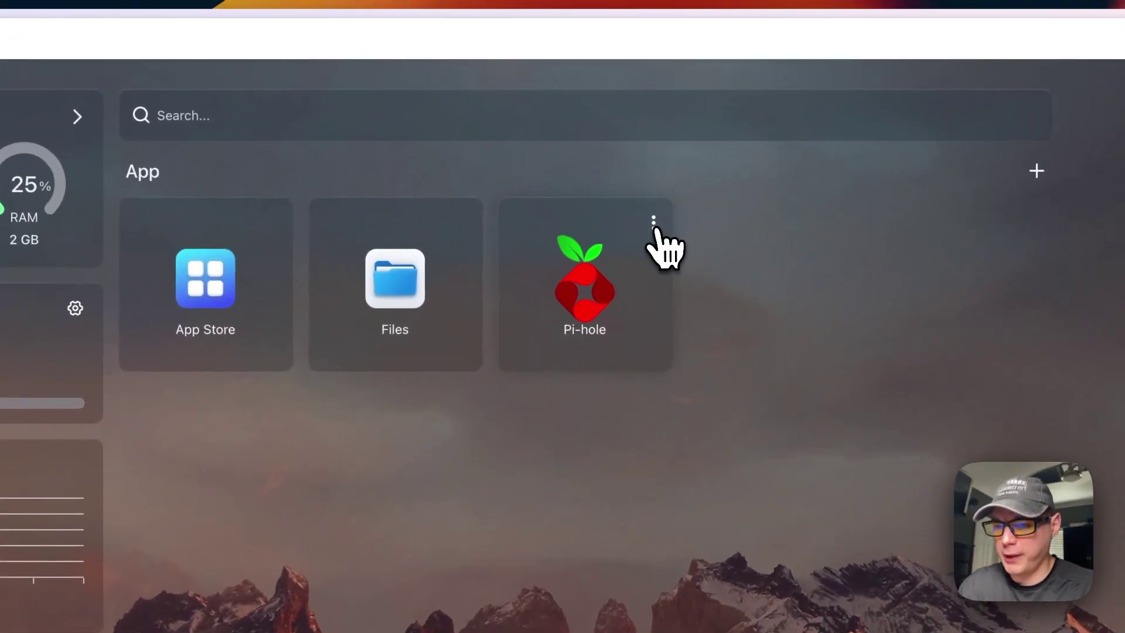
left_click(653, 222)
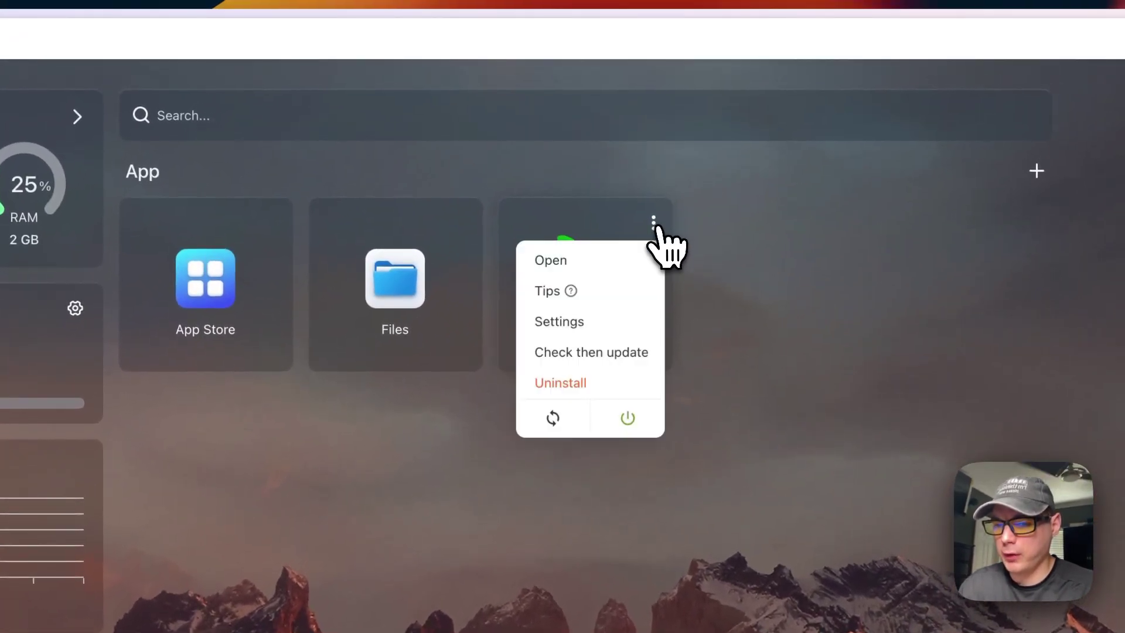
left_click(580, 322)
scroll(490, 490, "down", 10)
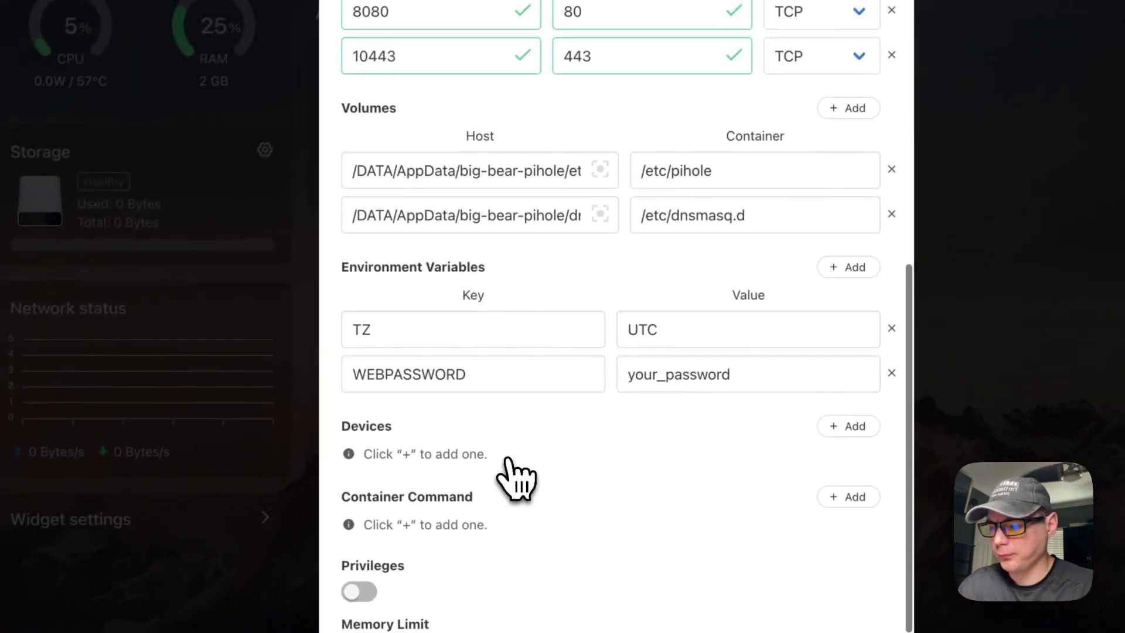
scroll(504, 469, "down", 2)
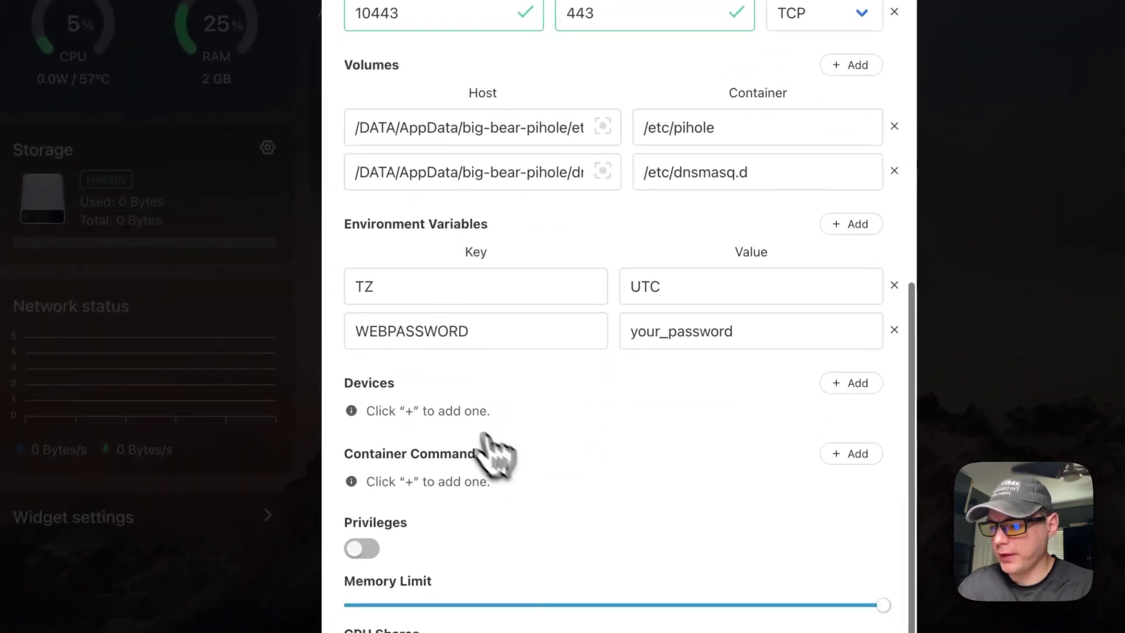
left_click(355, 336)
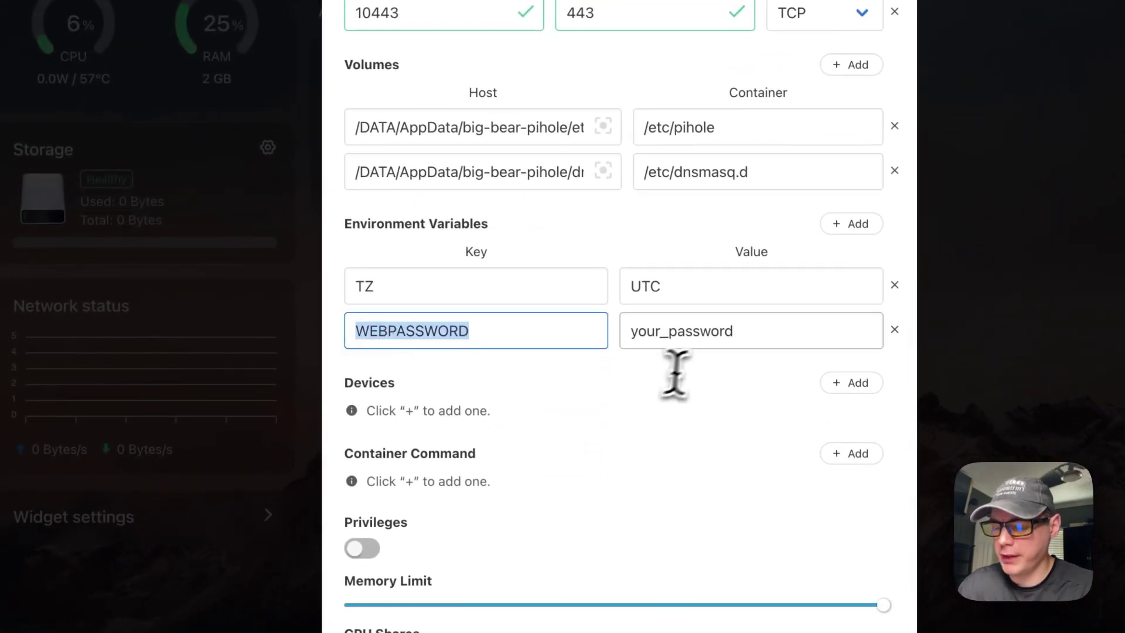
double_click(669, 337)
key("super+c")
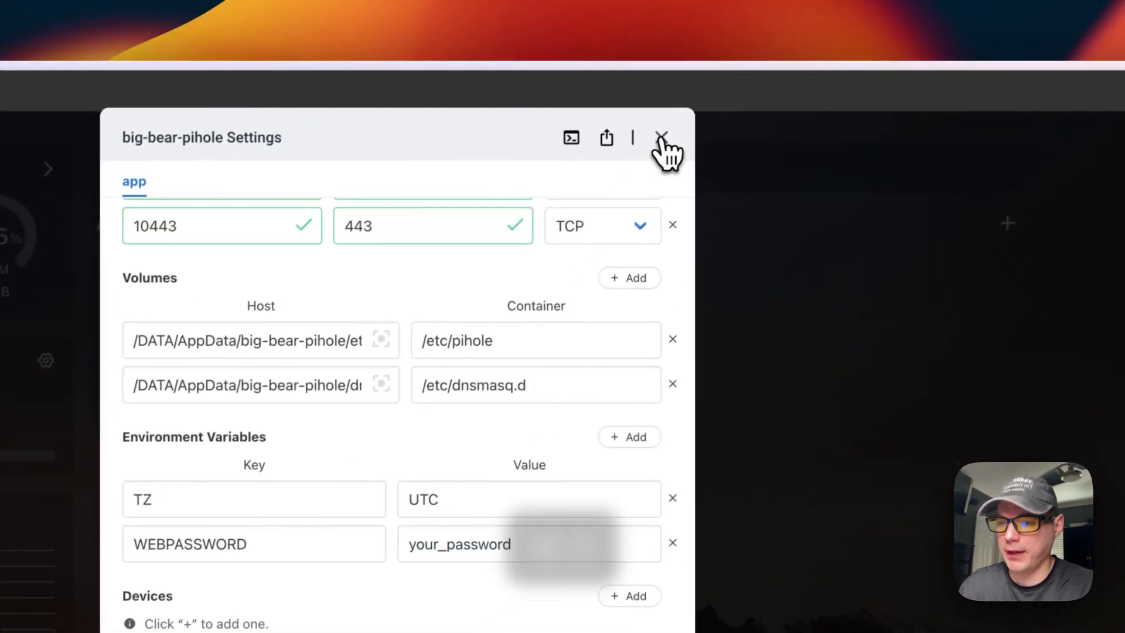
left_click(660, 138)
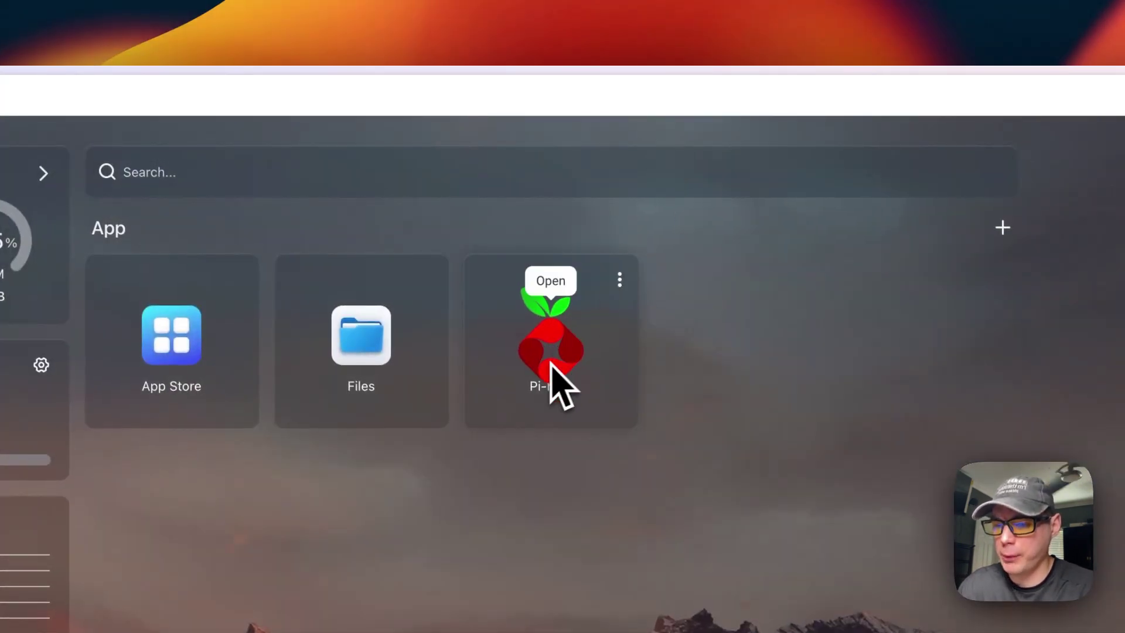
Launch the Pi-hole web interface and log in with the copied admin password
left_click(619, 280)
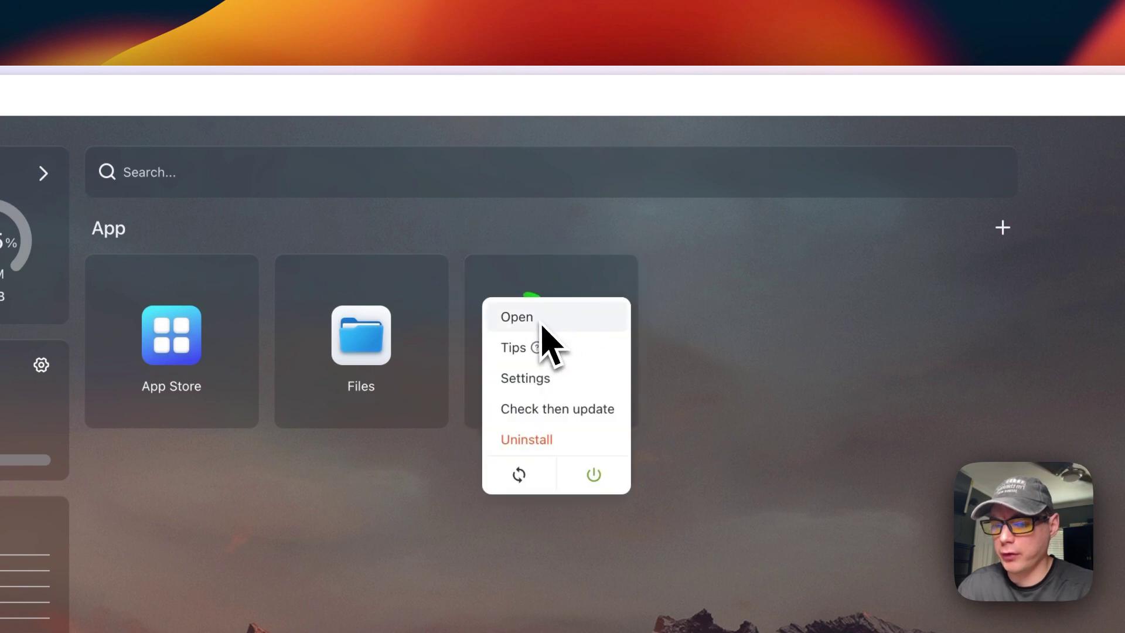
left_click(661, 335)
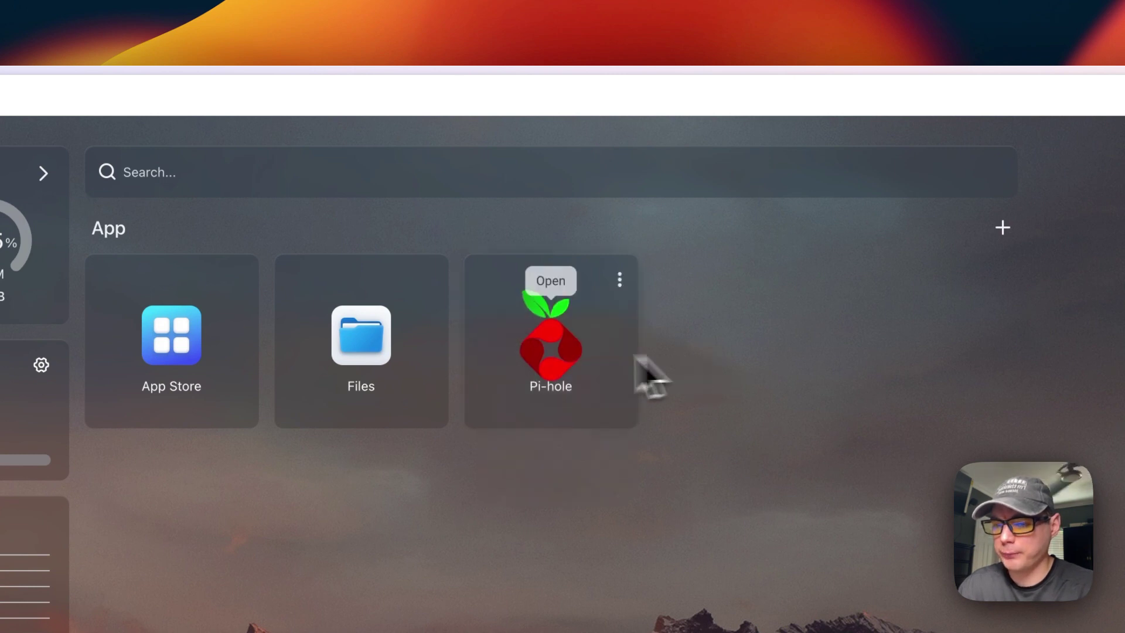
left_click(532, 369)
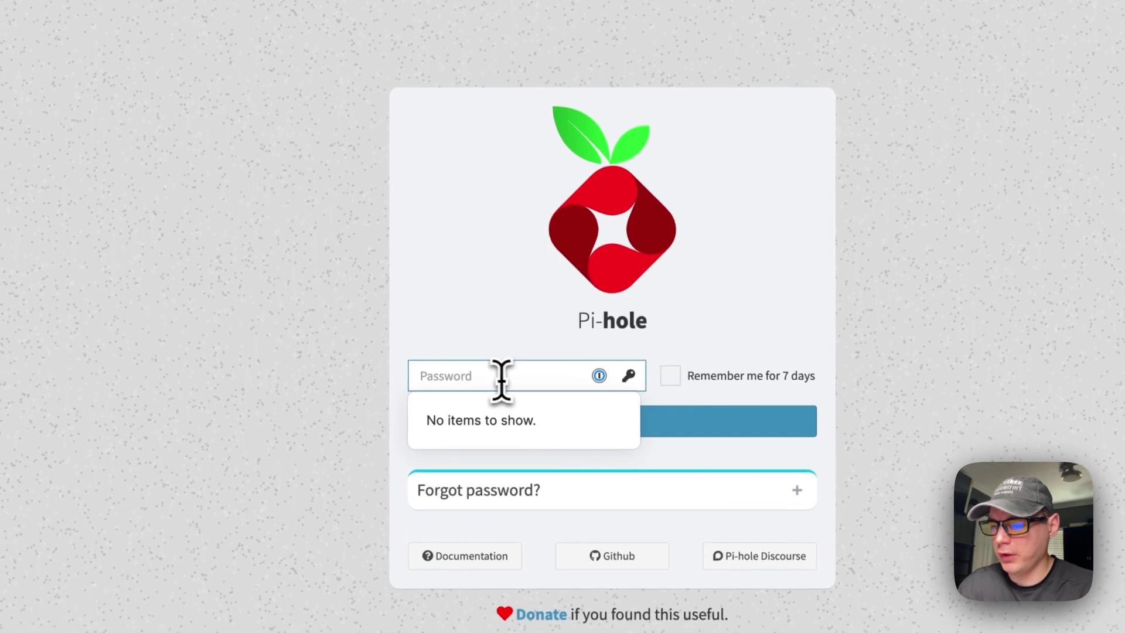
key("super+v")
left_click(367, 392)
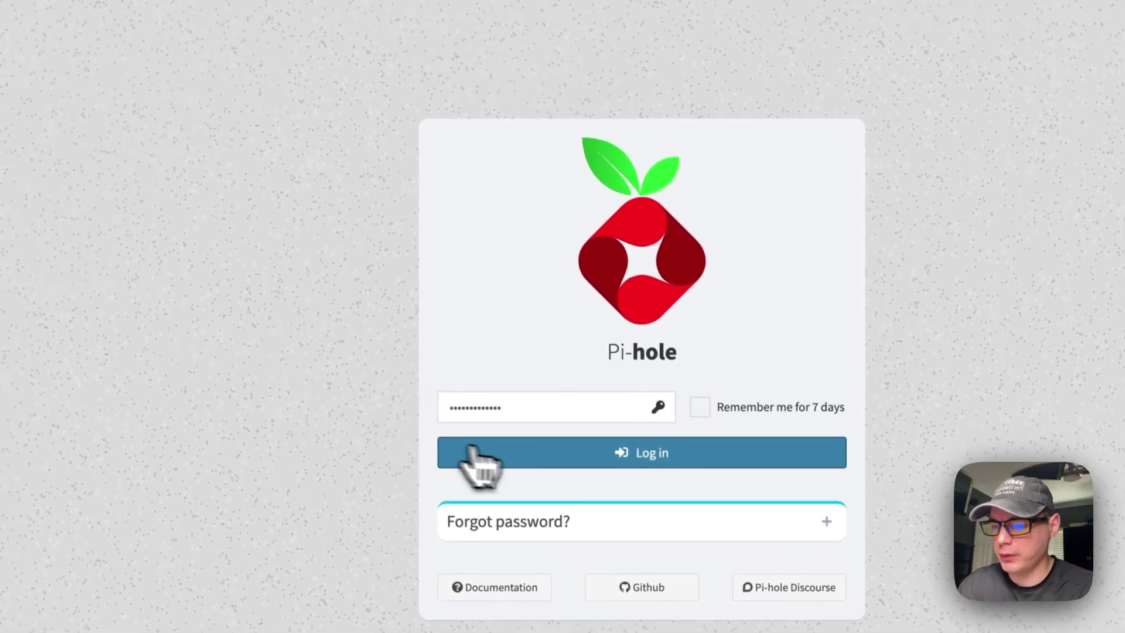
left_click(536, 459)
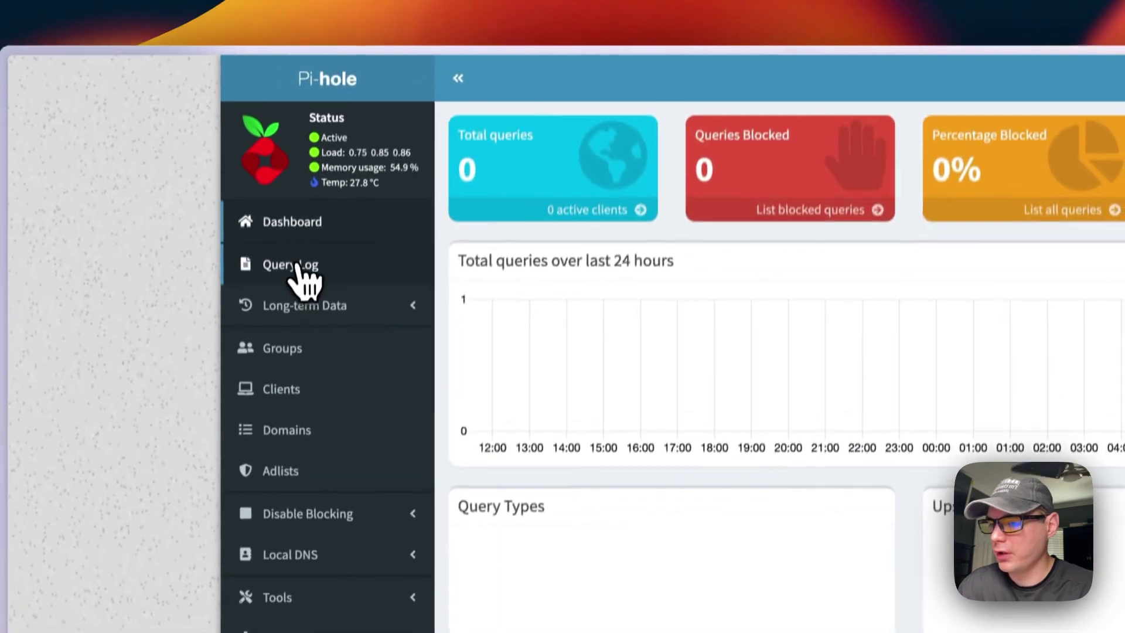
View the Query Log, then the Long-term Data graphics, query log and top lists
left_click(35, 29)
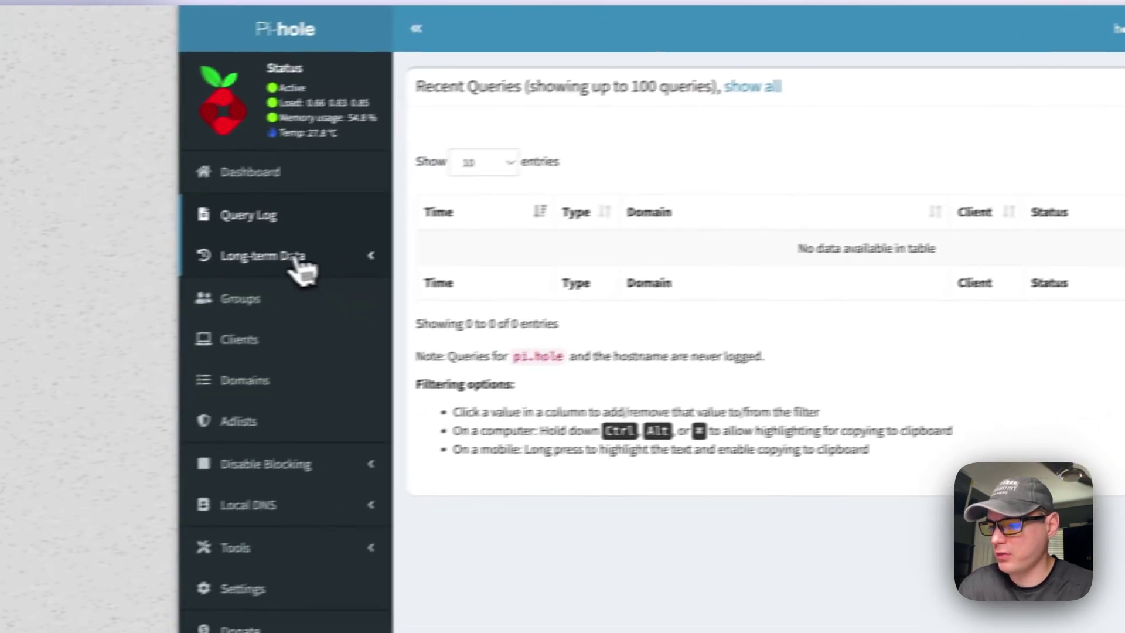
left_click(80, 277)
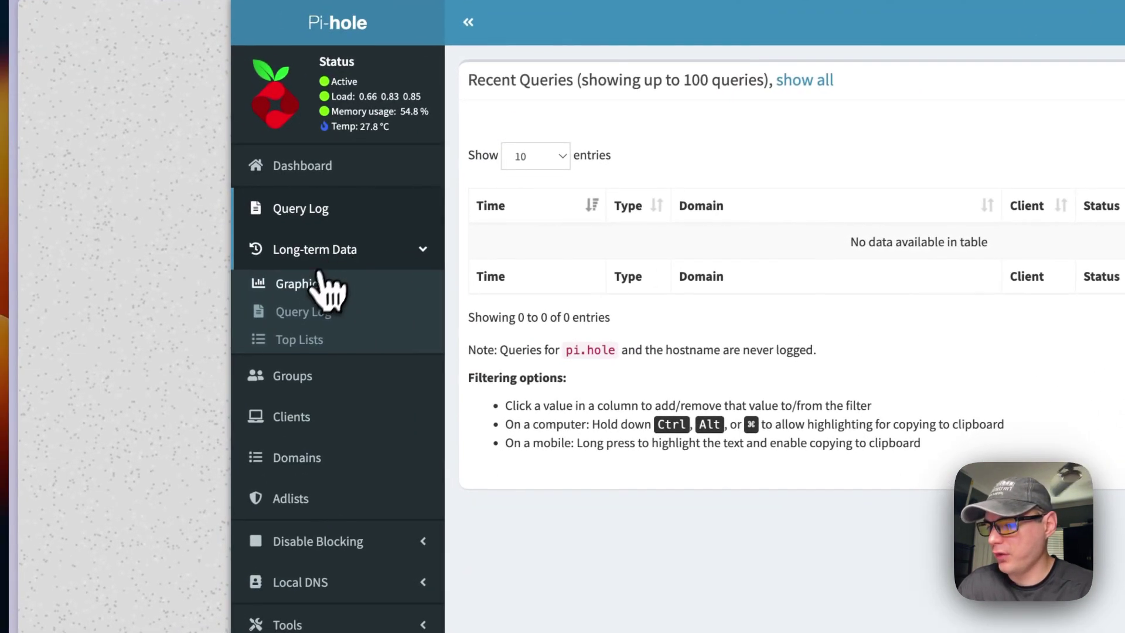
left_click(66, 314)
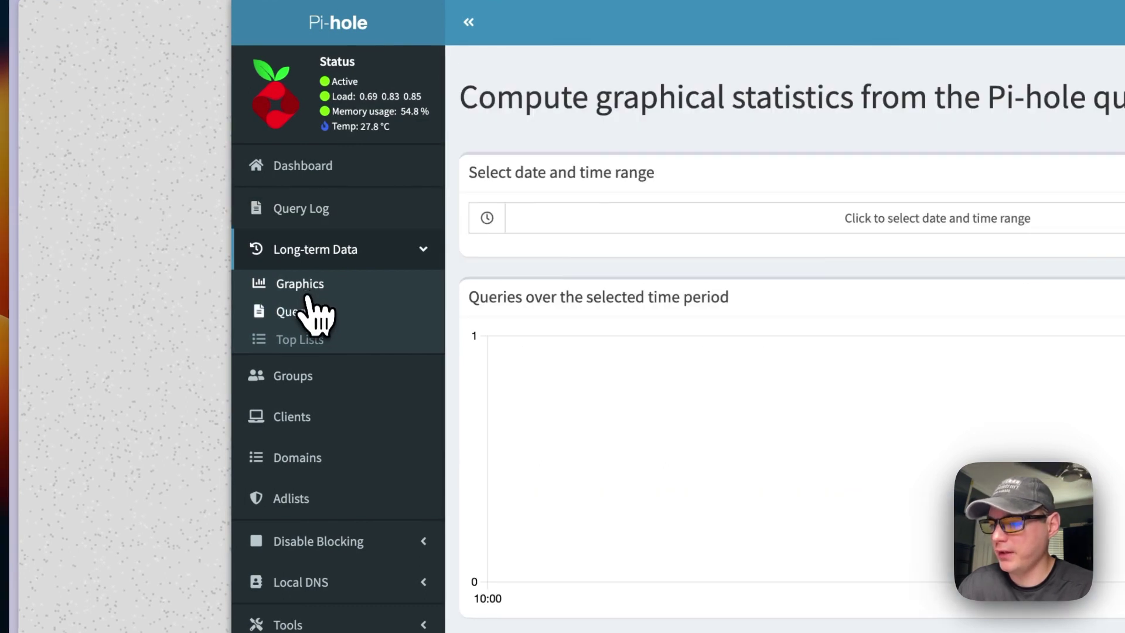
left_click(309, 310)
left_click(320, 346)
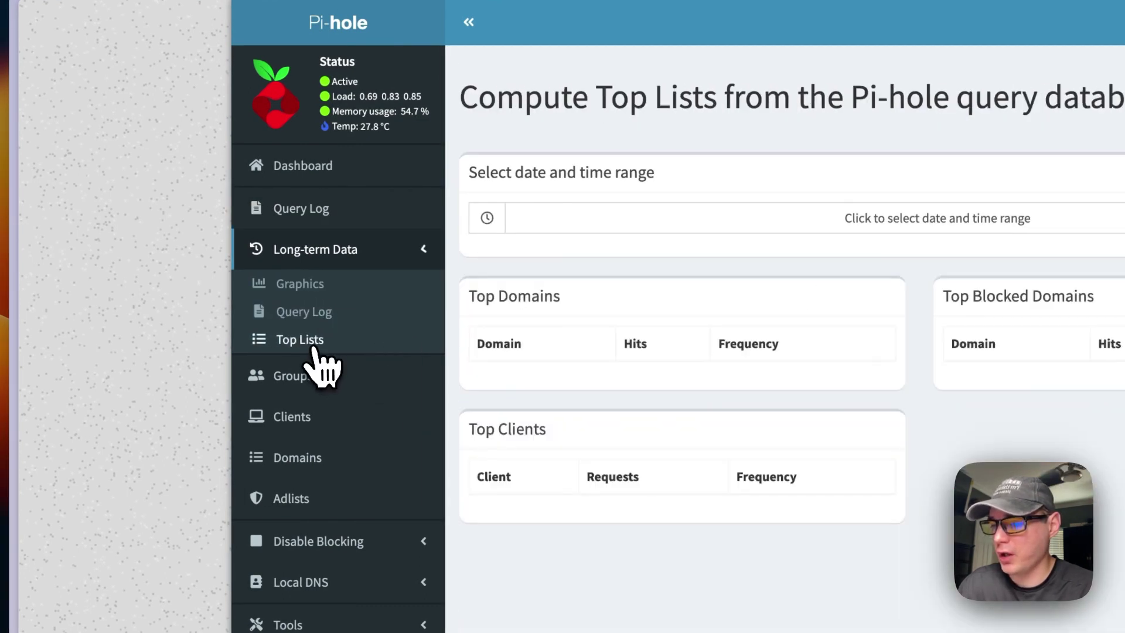
Browse the Groups, Clients, Domains and Adlists management pages
left_click(323, 386)
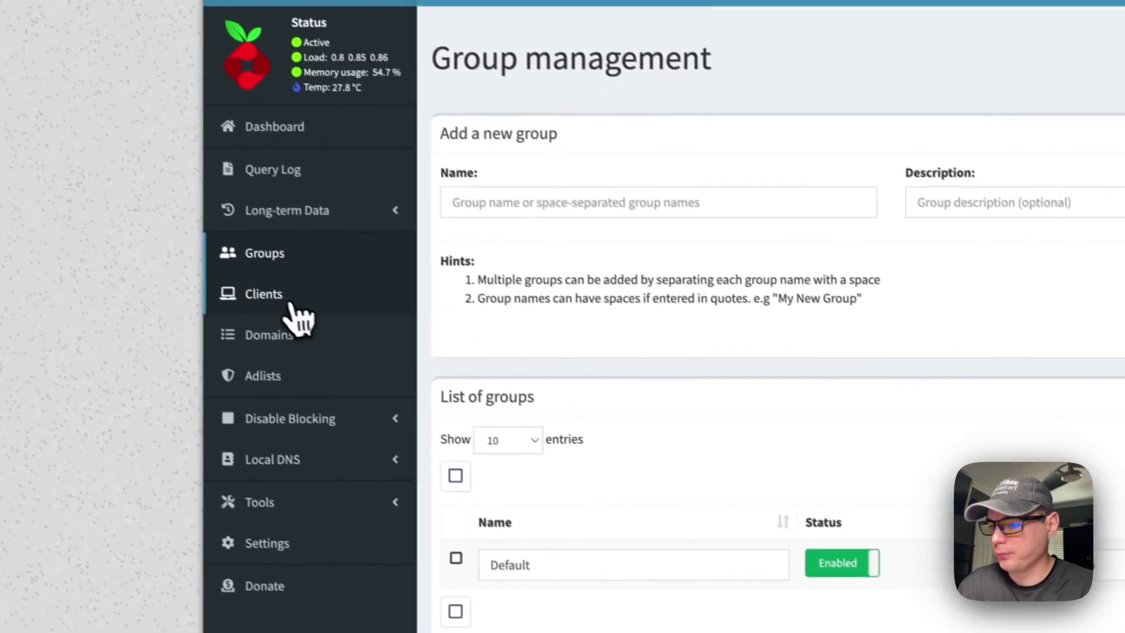
left_click(301, 335)
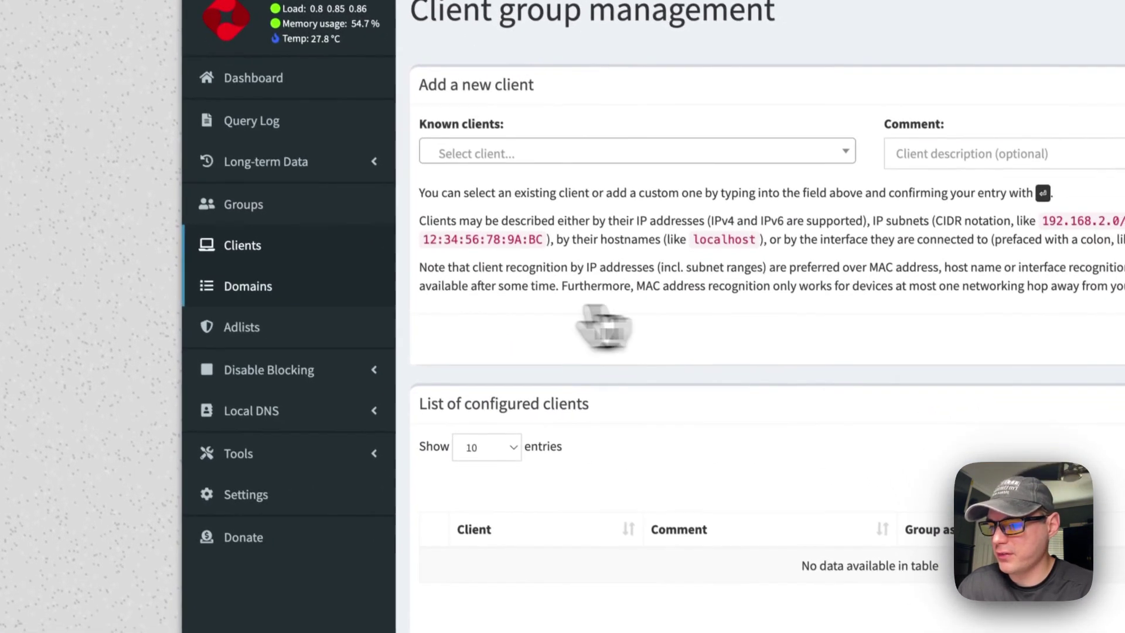
left_click(270, 287)
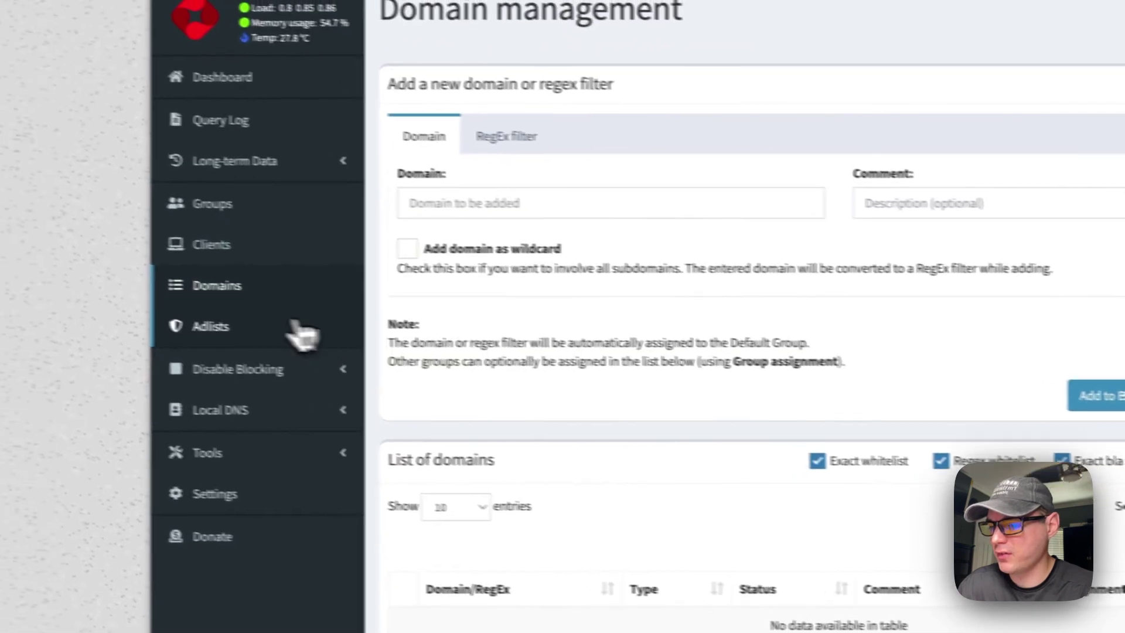
left_click(351, 364)
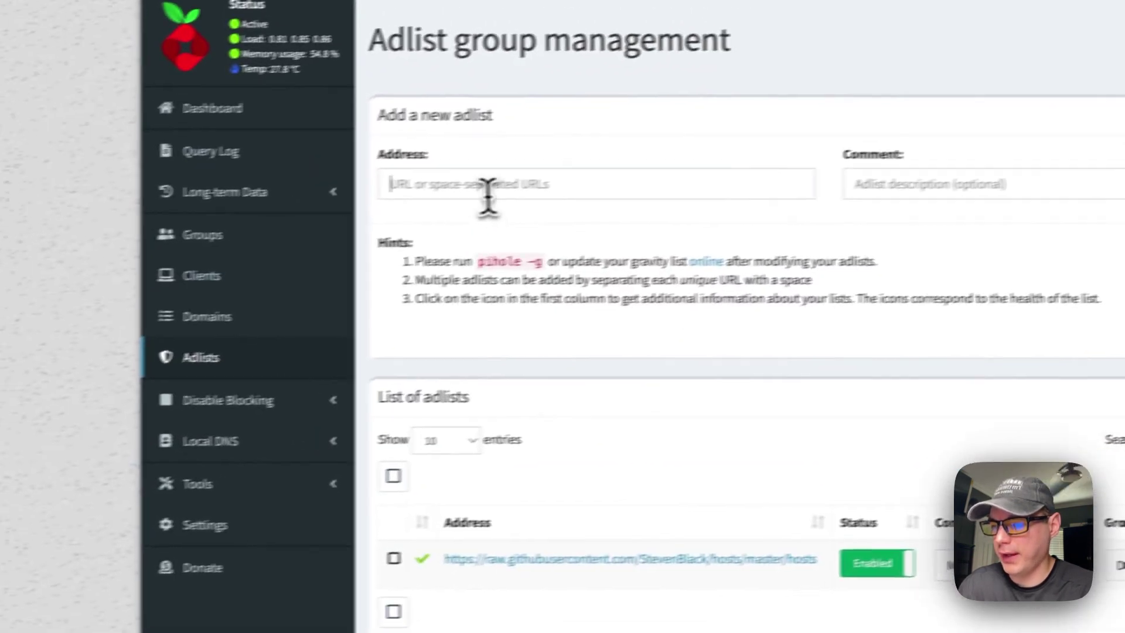
left_click(553, 159)
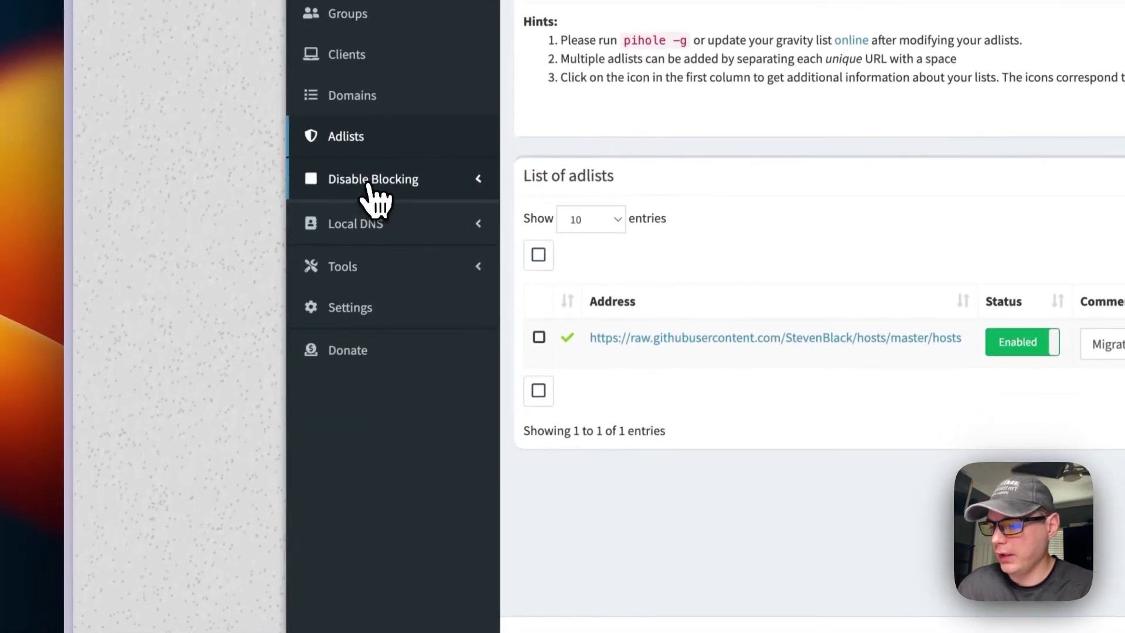
left_click(287, 392)
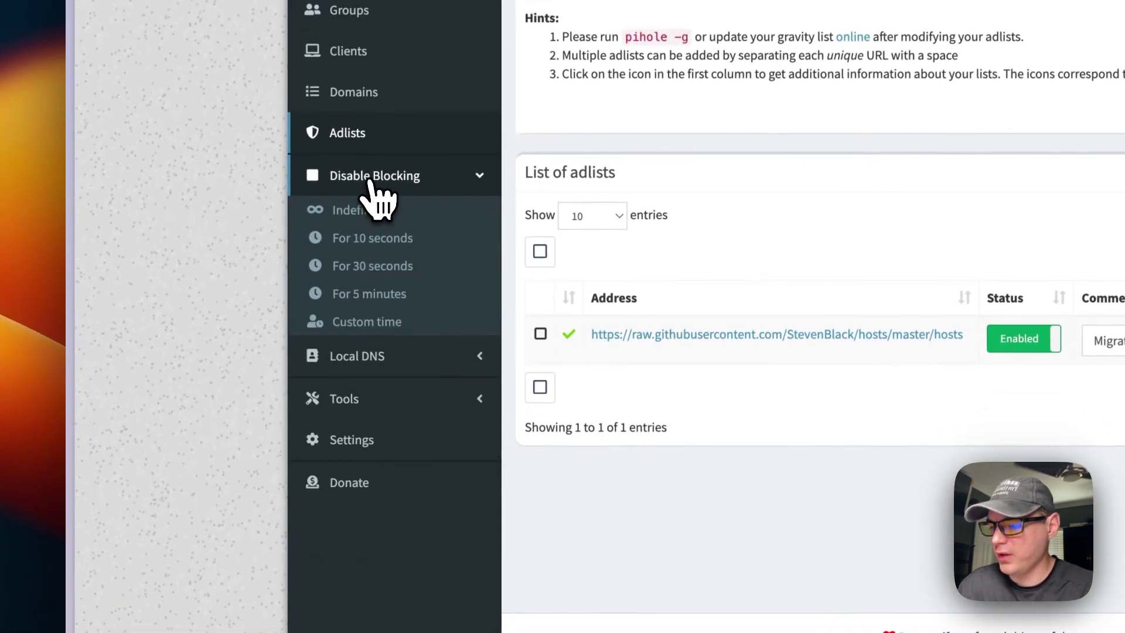
View the Local DNS Records and CNAME Records pages, then expand Tools
left_click(350, 355)
left_click(367, 252)
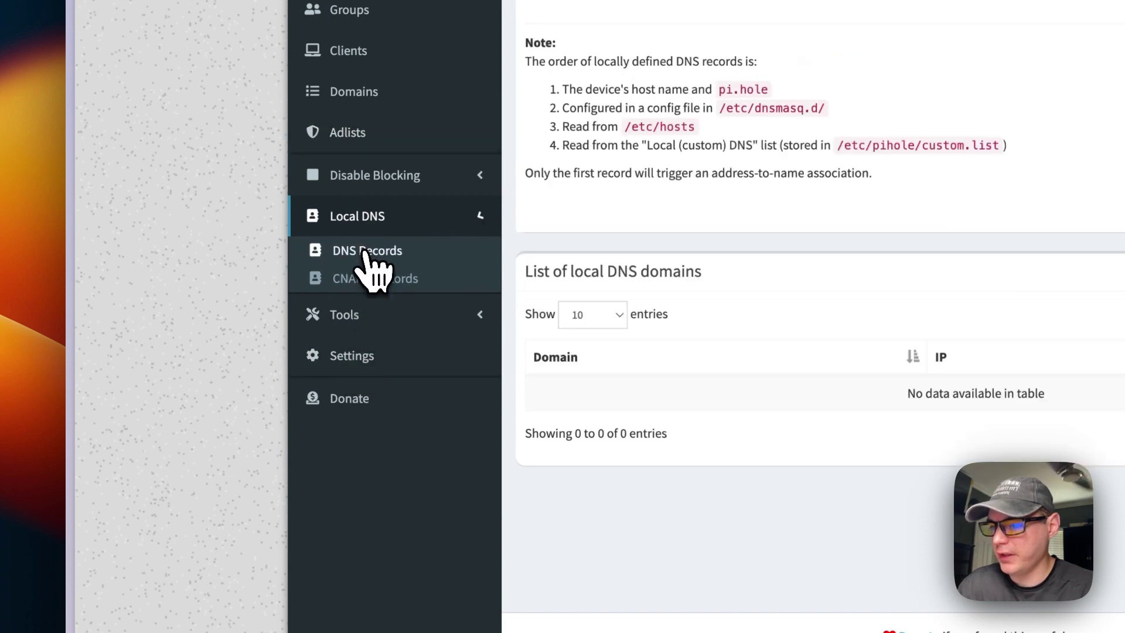
left_click(369, 280)
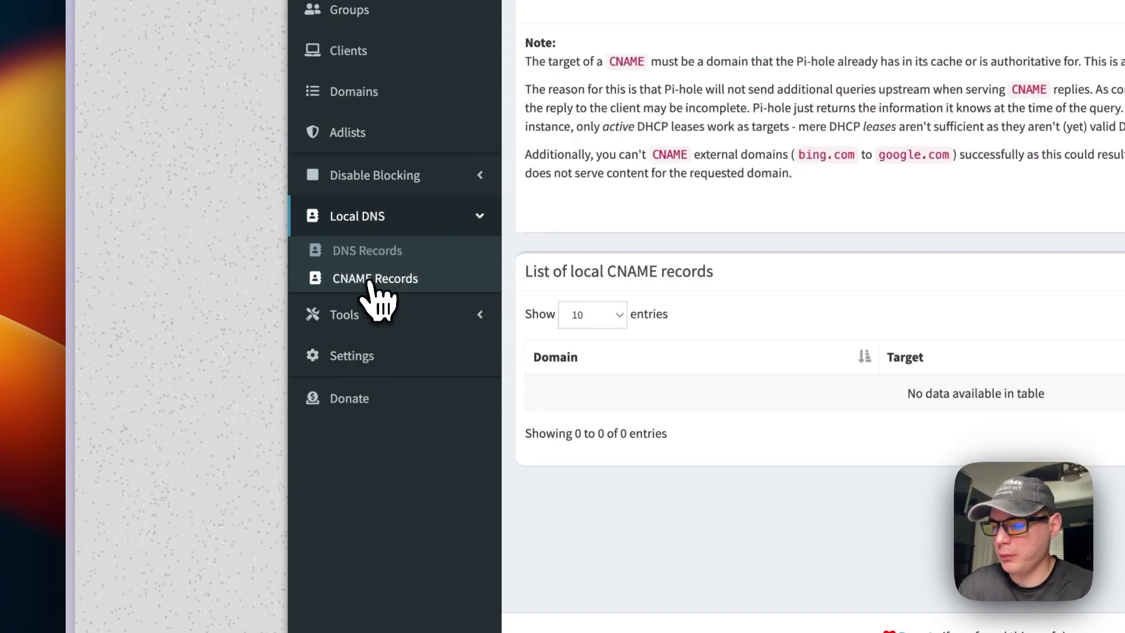
left_click(370, 316)
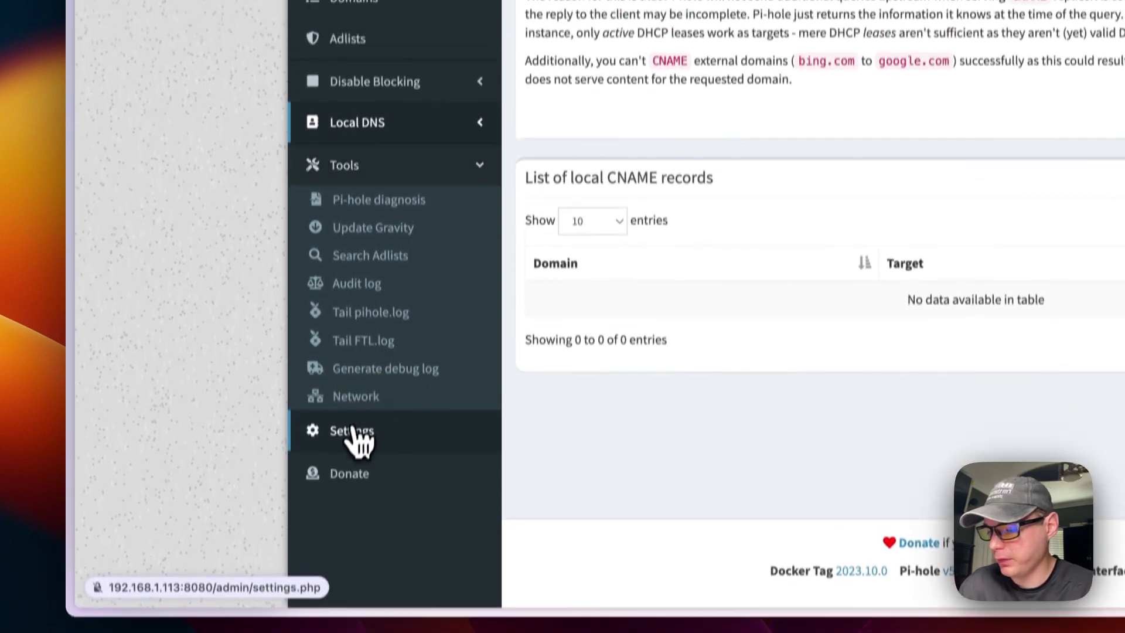
Open Settings on the DNS tab and scroll from upstream servers down to conditional forwarding
left_click(352, 381)
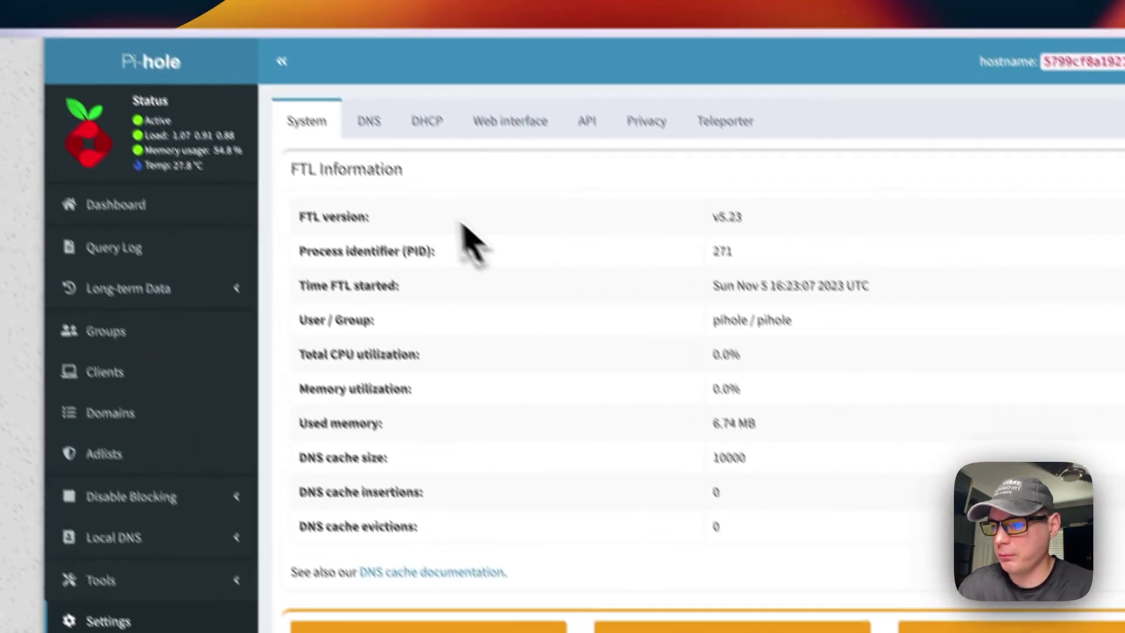
left_click(363, 155)
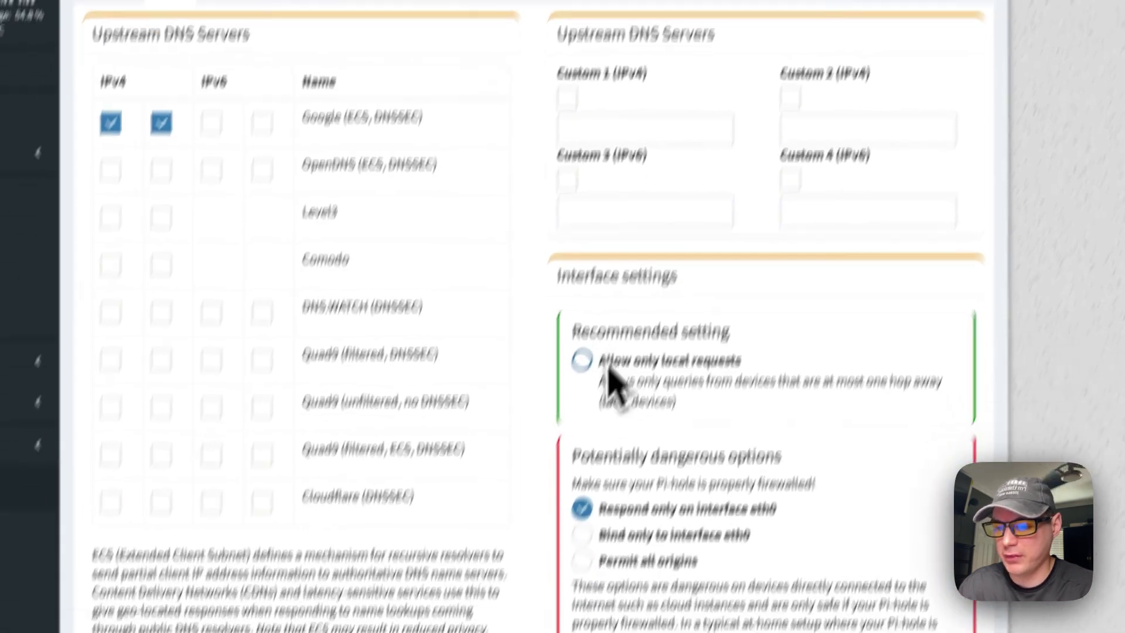
scroll(586, 359, "down", 6)
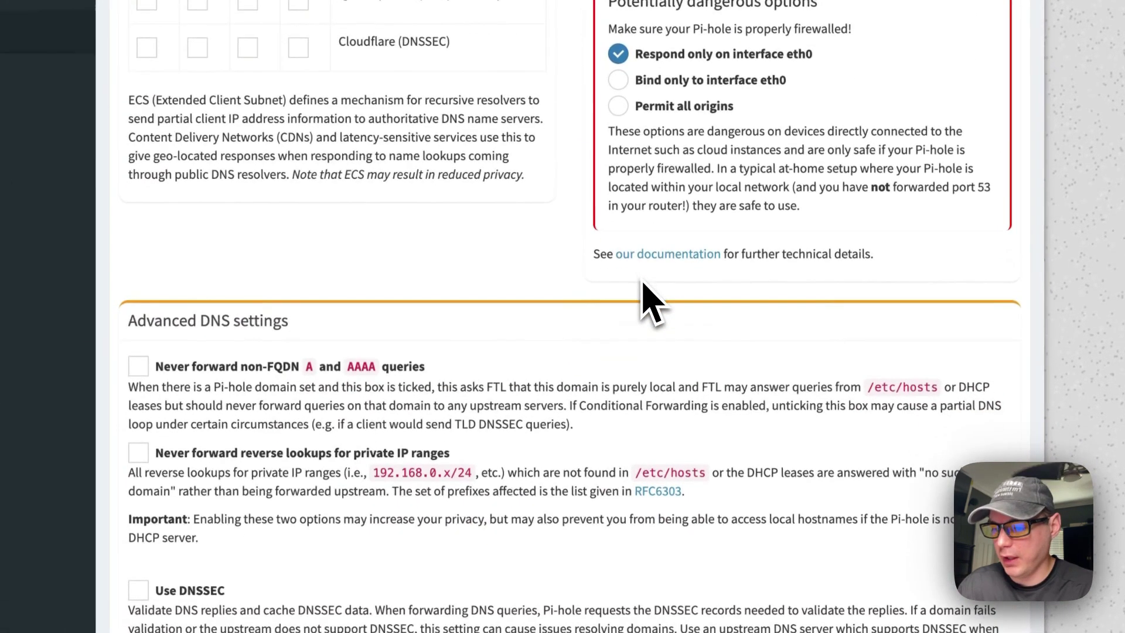
scroll(650, 299, "down", 10)
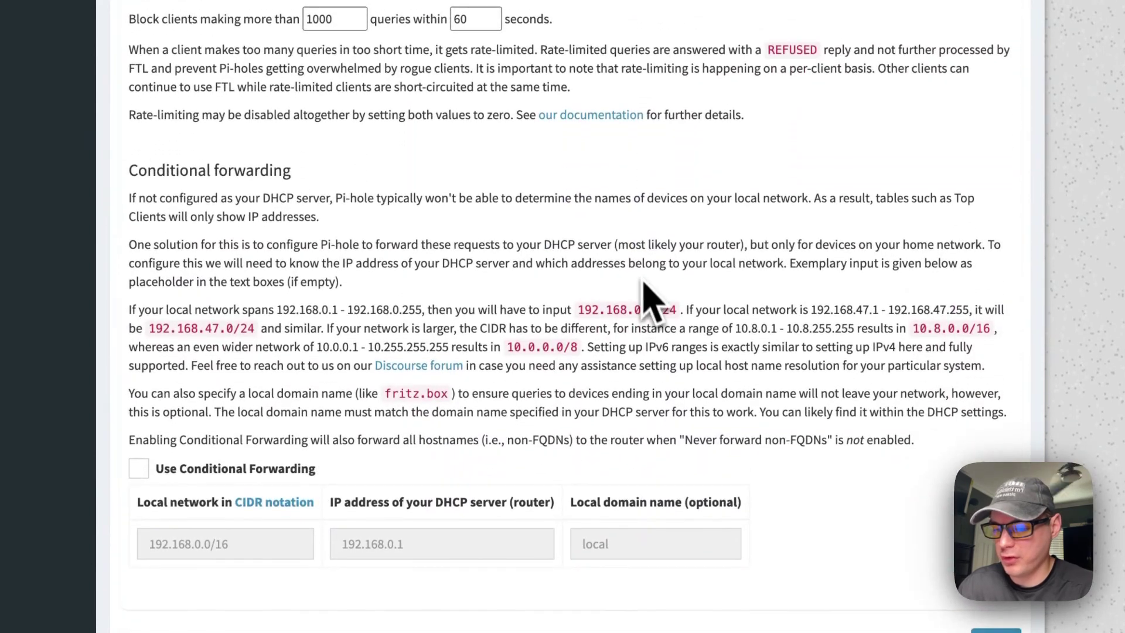
scroll(726, 445, "up", 15)
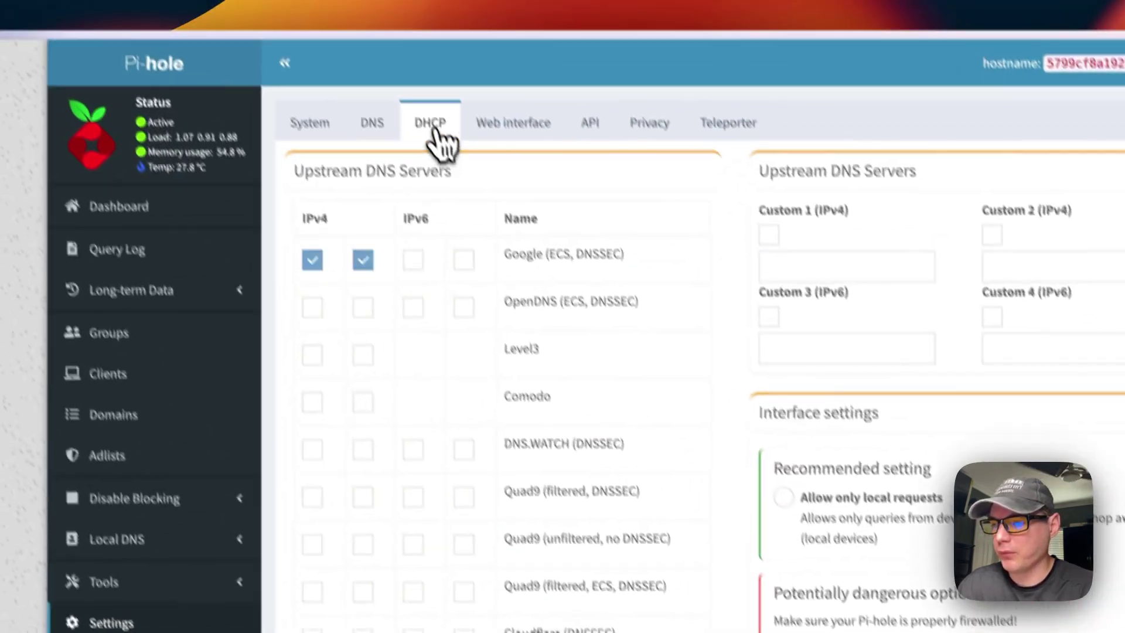
Check the DHCP and API settings tabs, ending on the Teleporter backup/restore tab
left_click(442, 140)
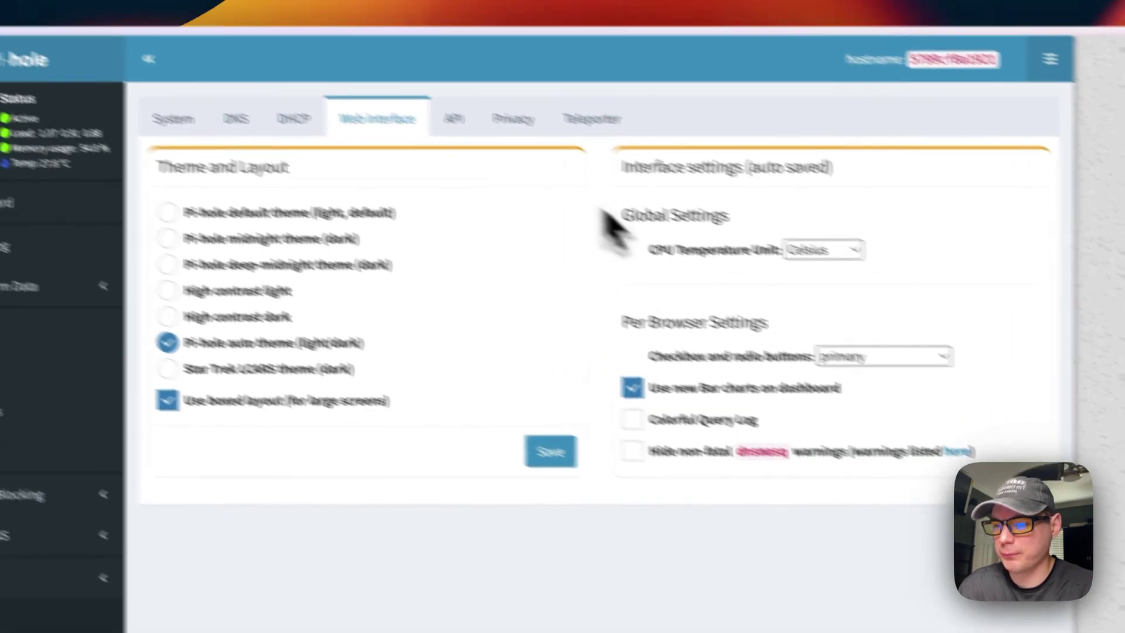
left_click(454, 119)
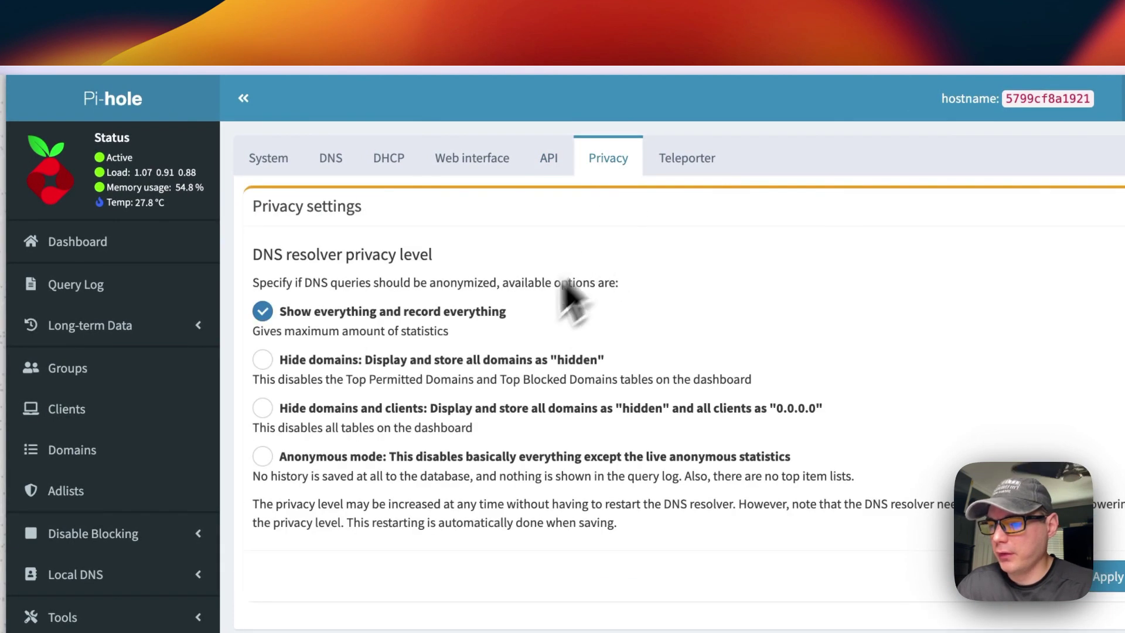
left_click(716, 159)
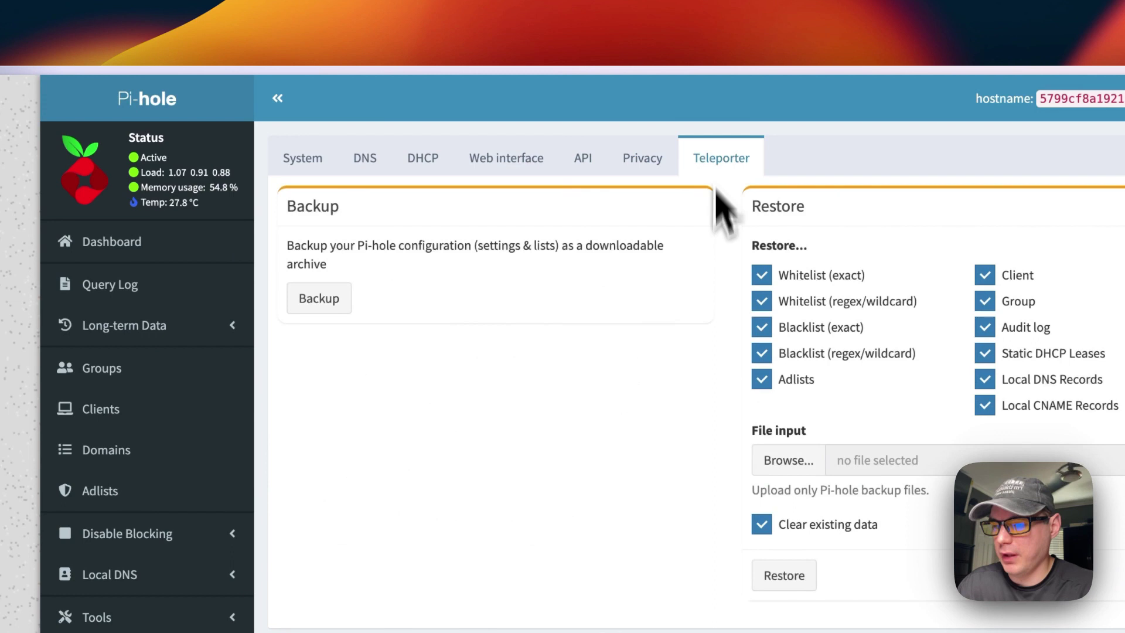